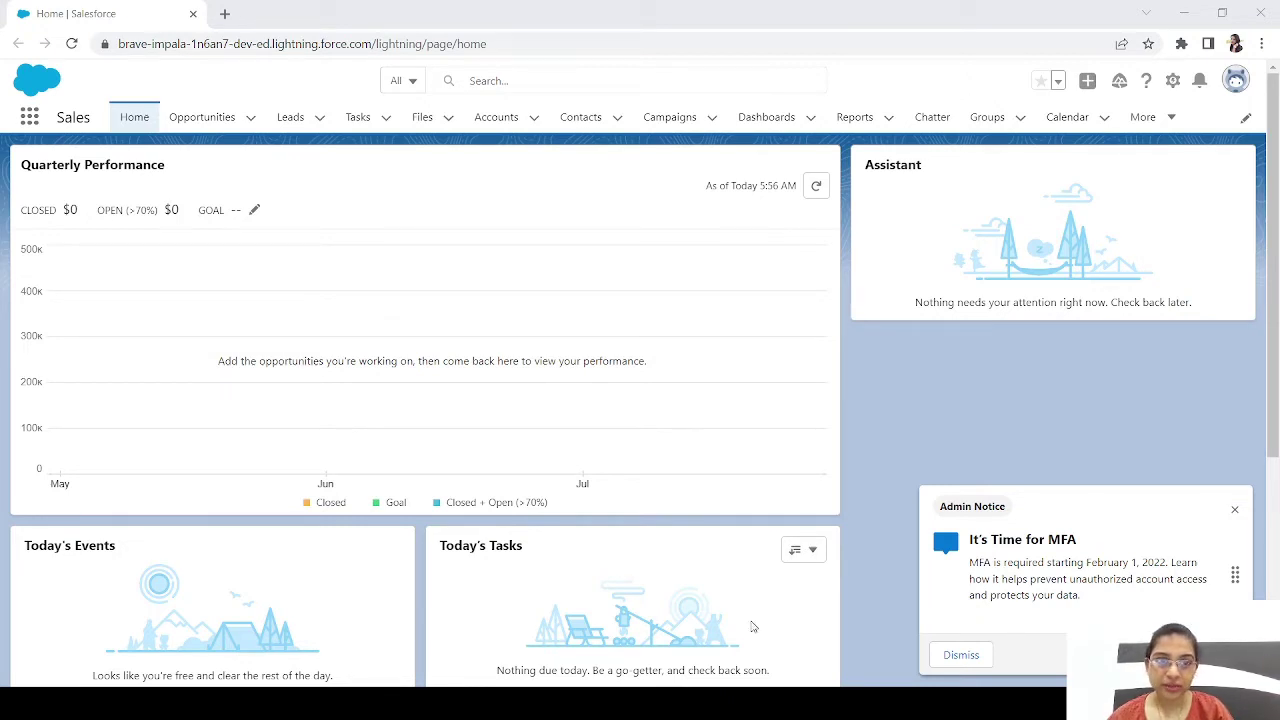
- Open the Custom Notifications page in Setup and dismiss the walkthrough tips
left_click(1175, 80)
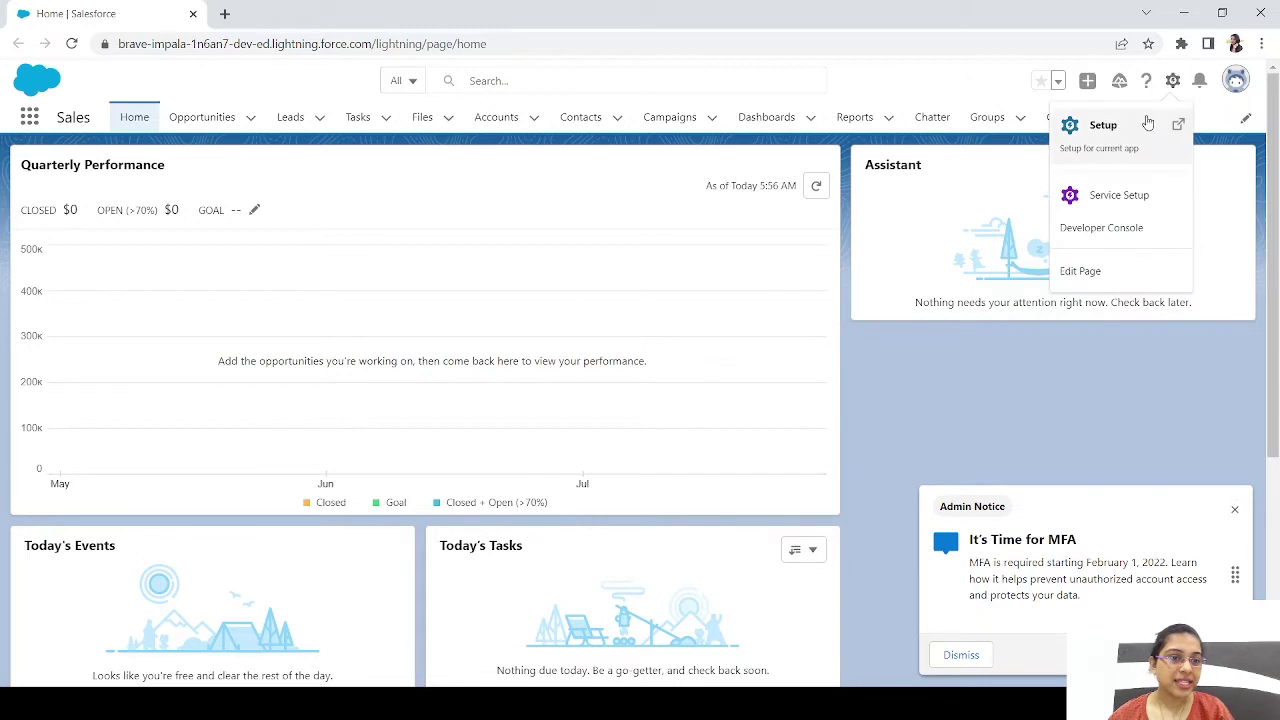
left_click(1112, 131)
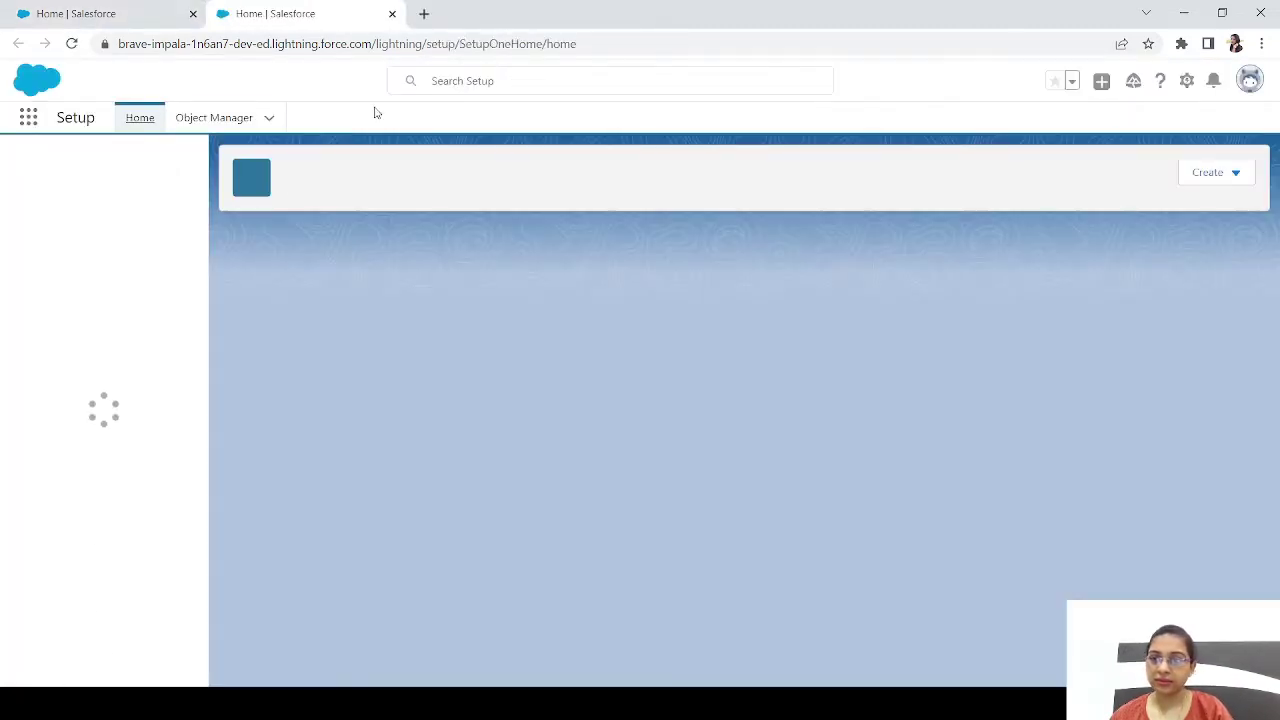
type("m")
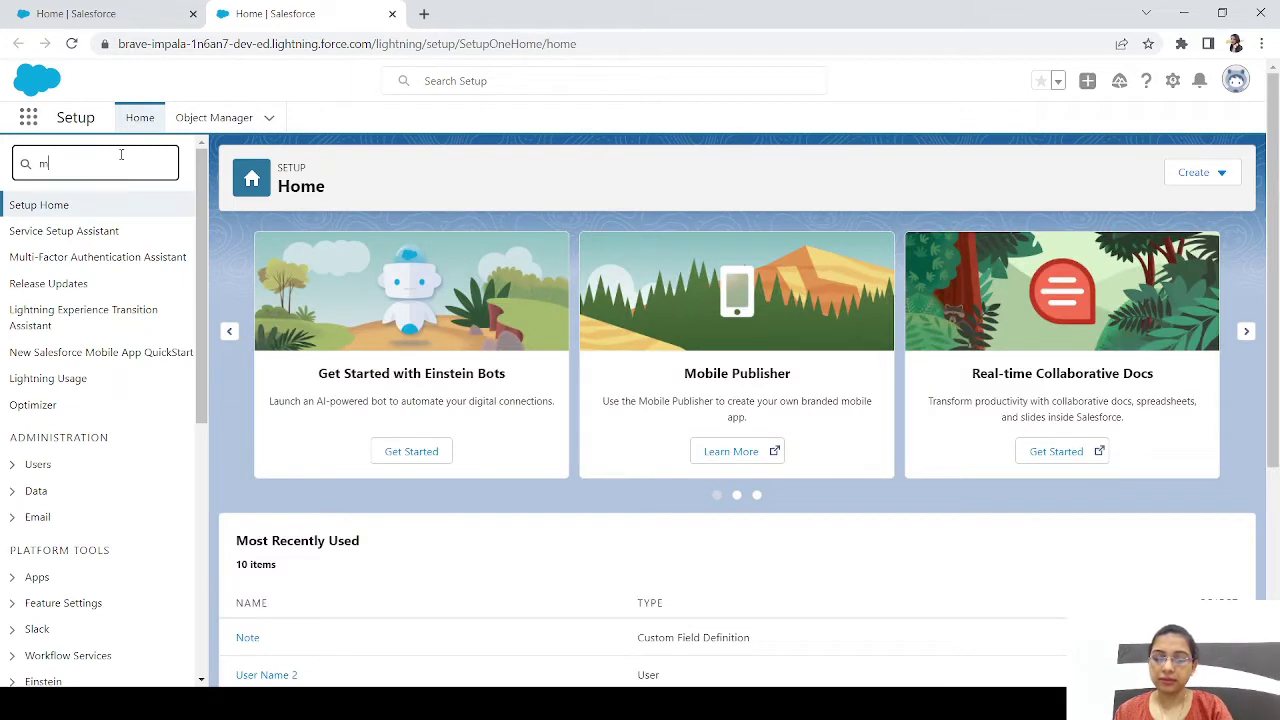
type("otifi")
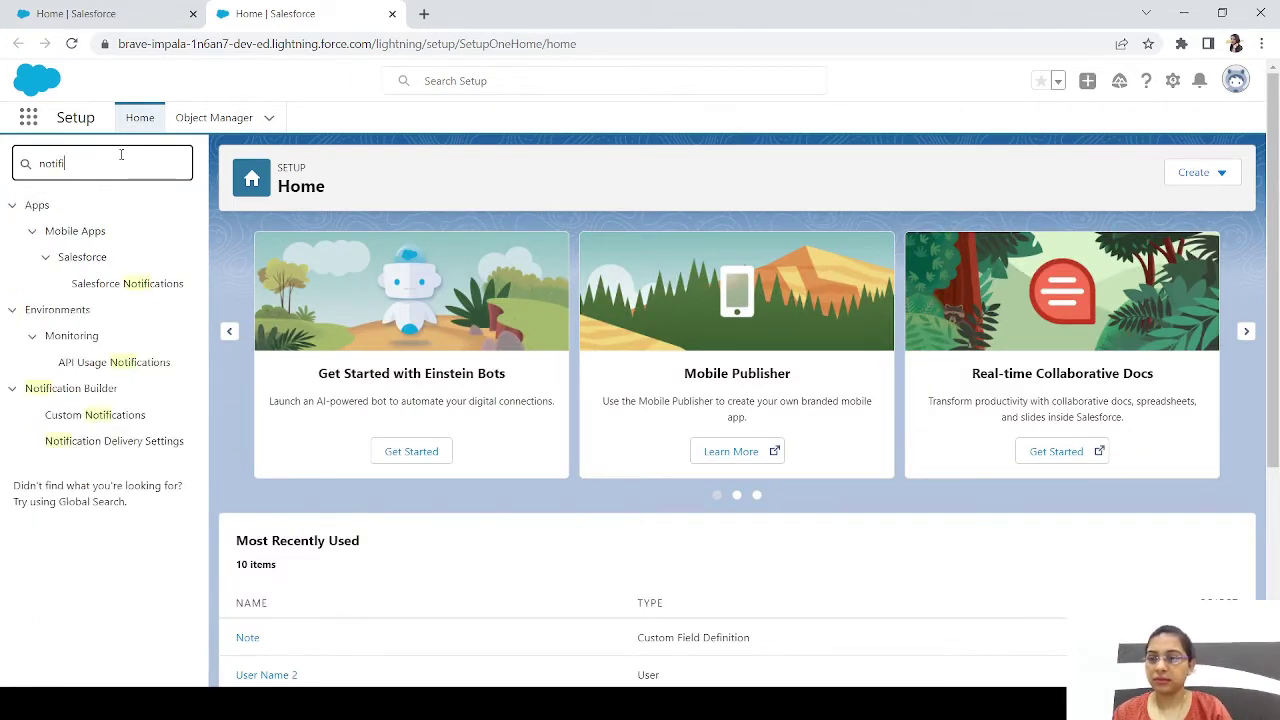
left_click(93, 420)
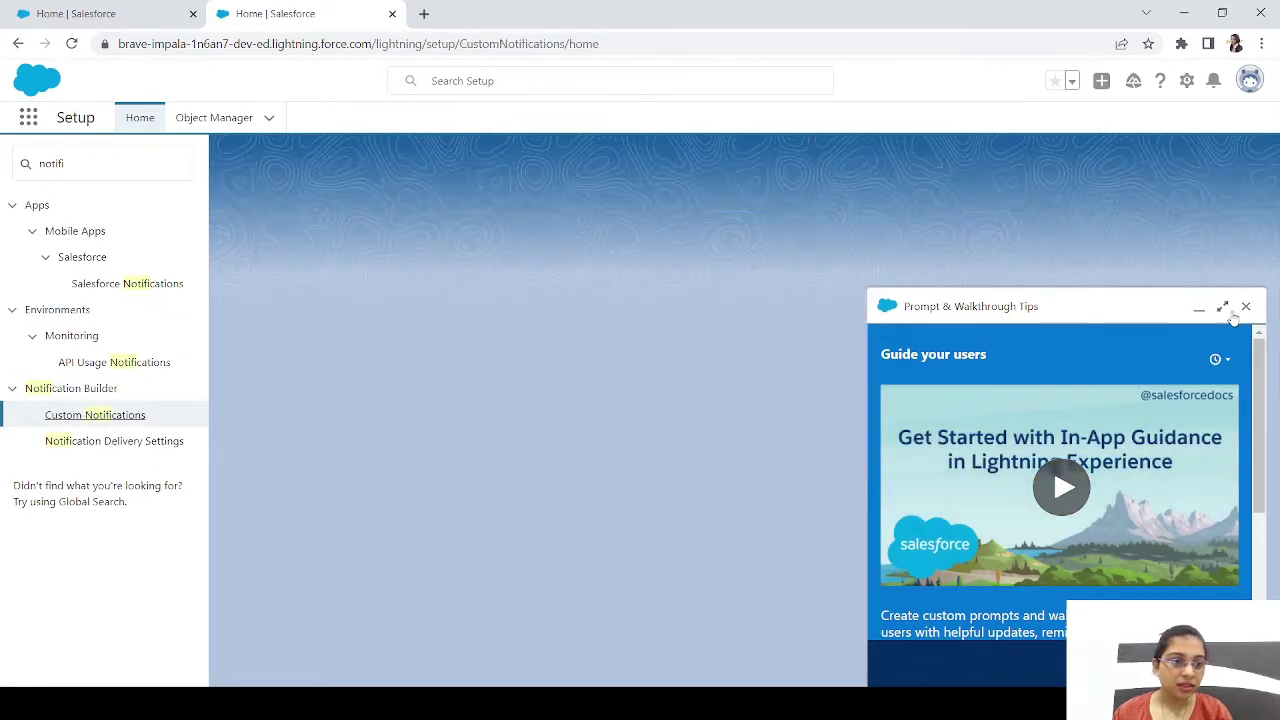
left_click(1246, 307)
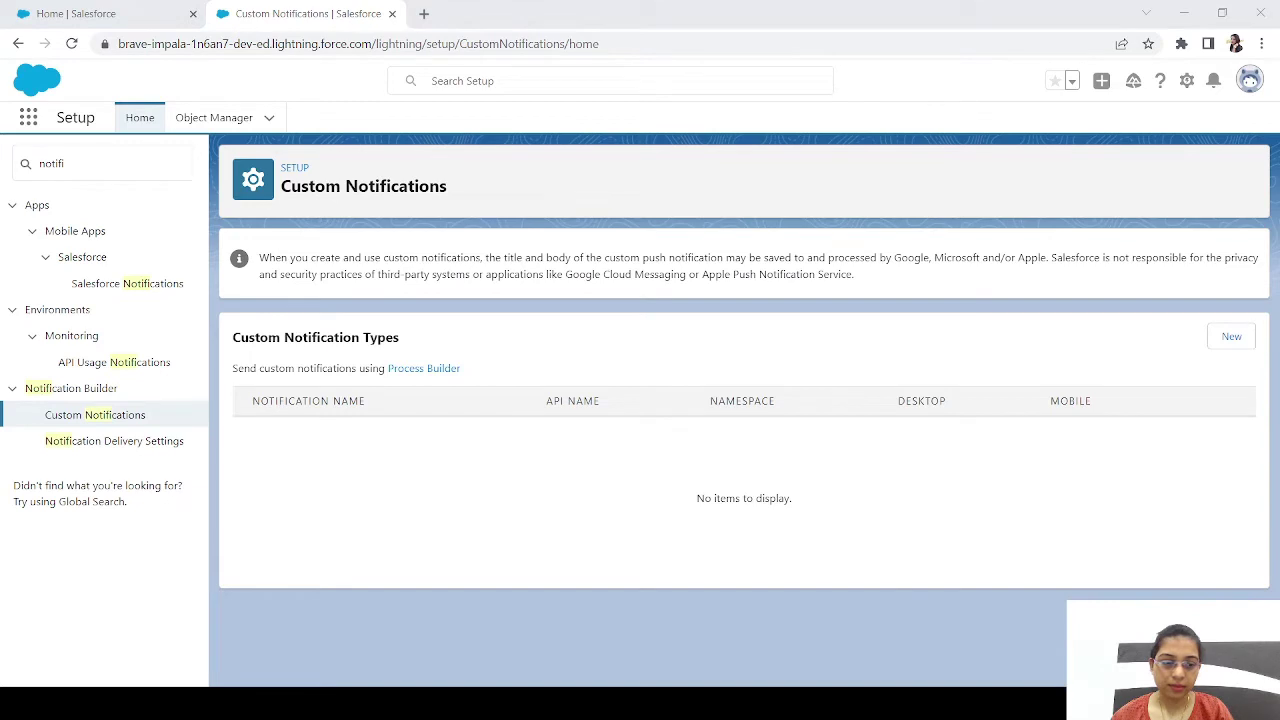
- Start a new custom notification type named Case Notification with the API name Case_Notification
left_click(1231, 338)
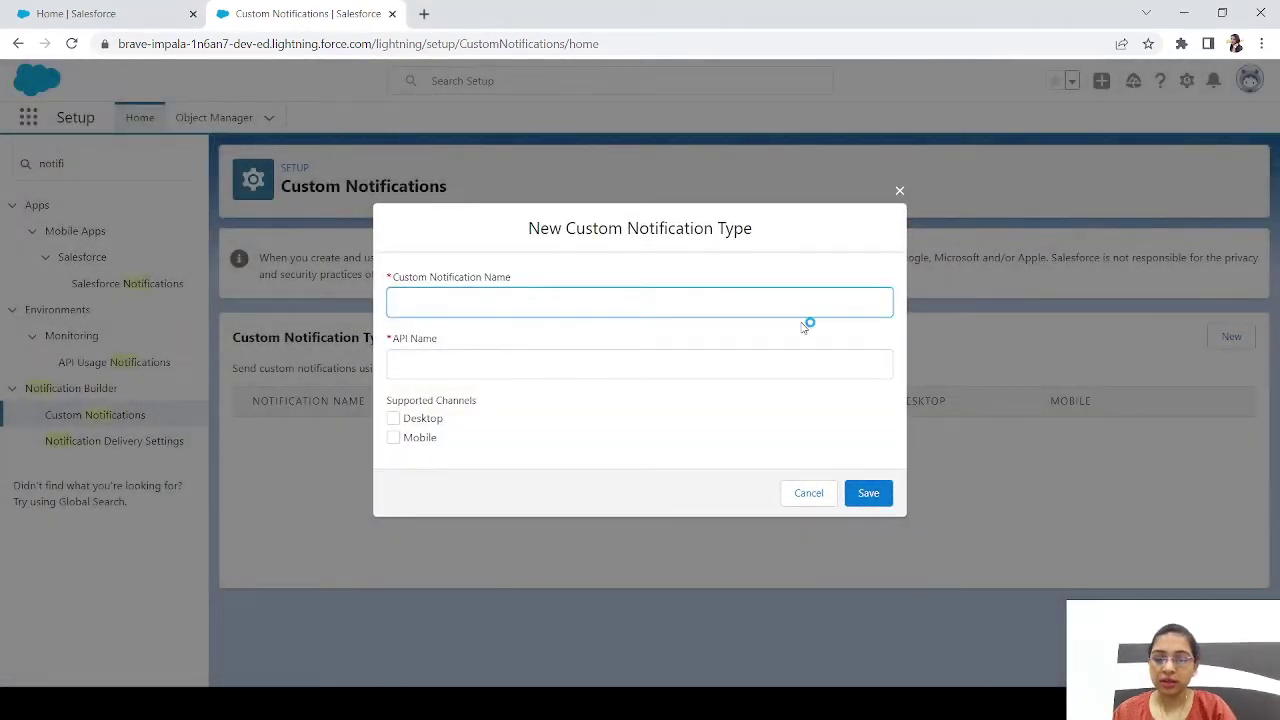
type("Case ")
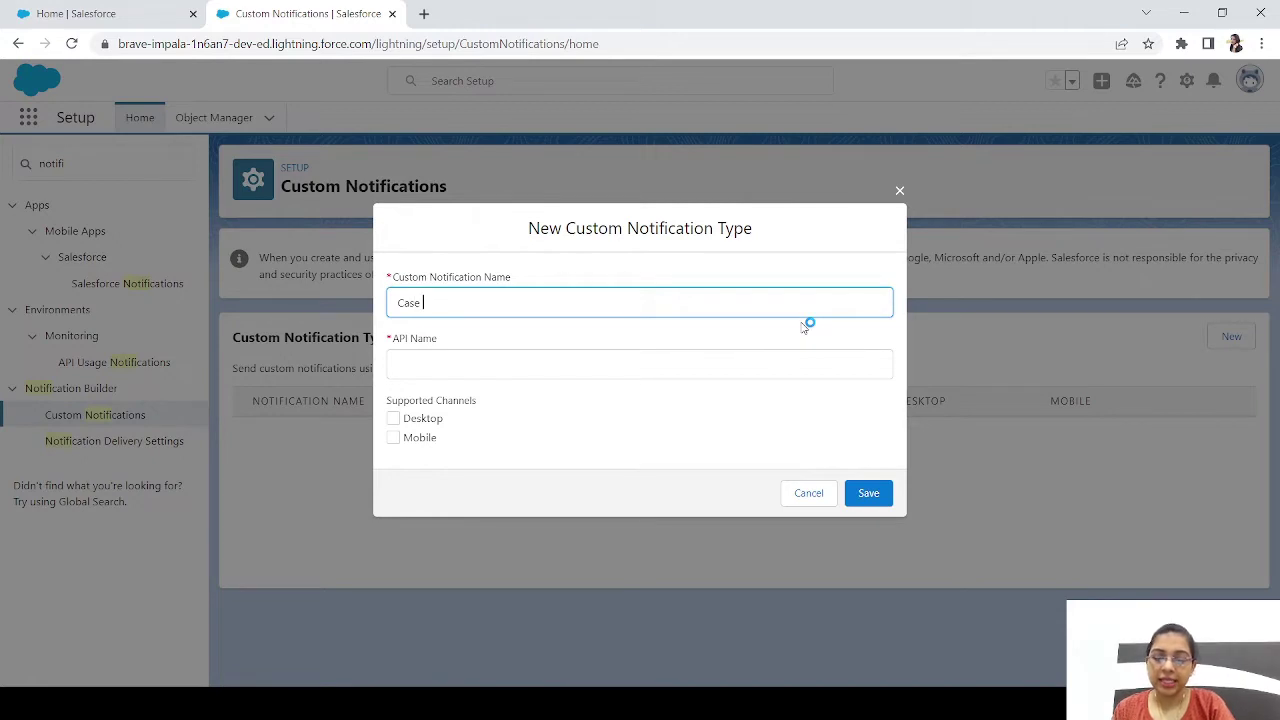
type("Notificatiom")
key("Tab")
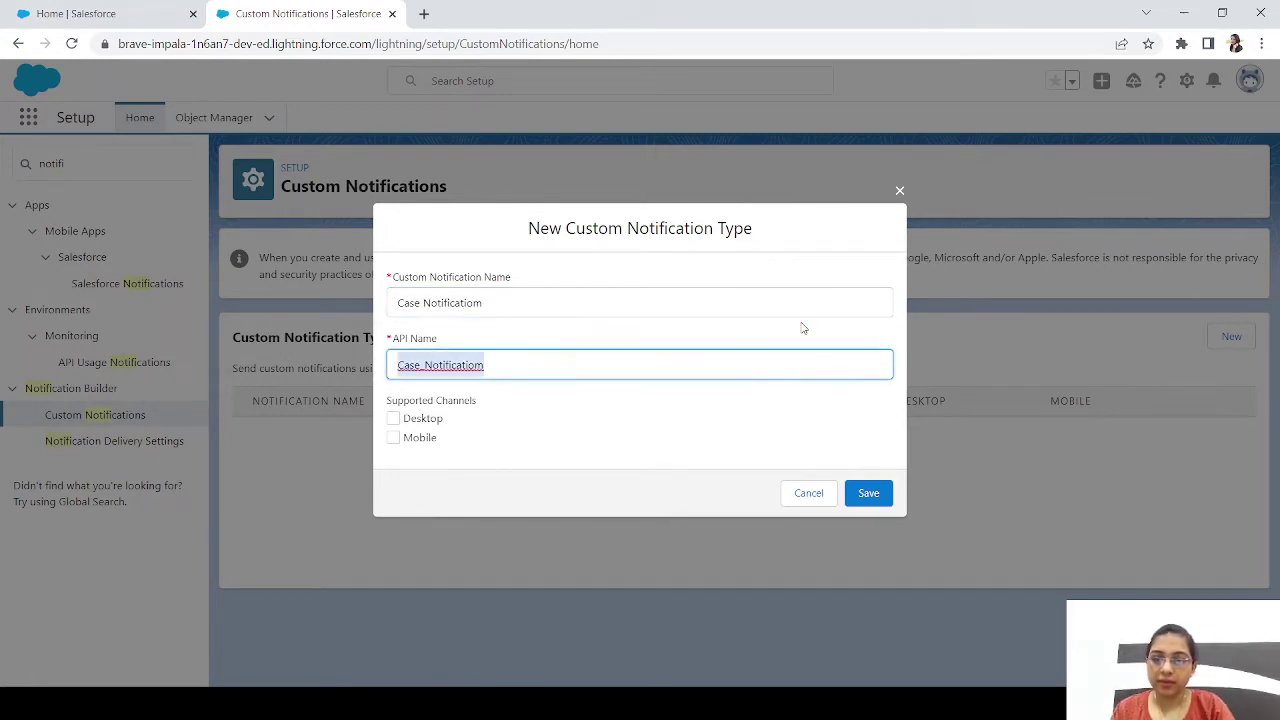
left_click(631, 303)
key("BackSpace")
type("n")
left_click(532, 366)
key("BackSpace")
type("n")
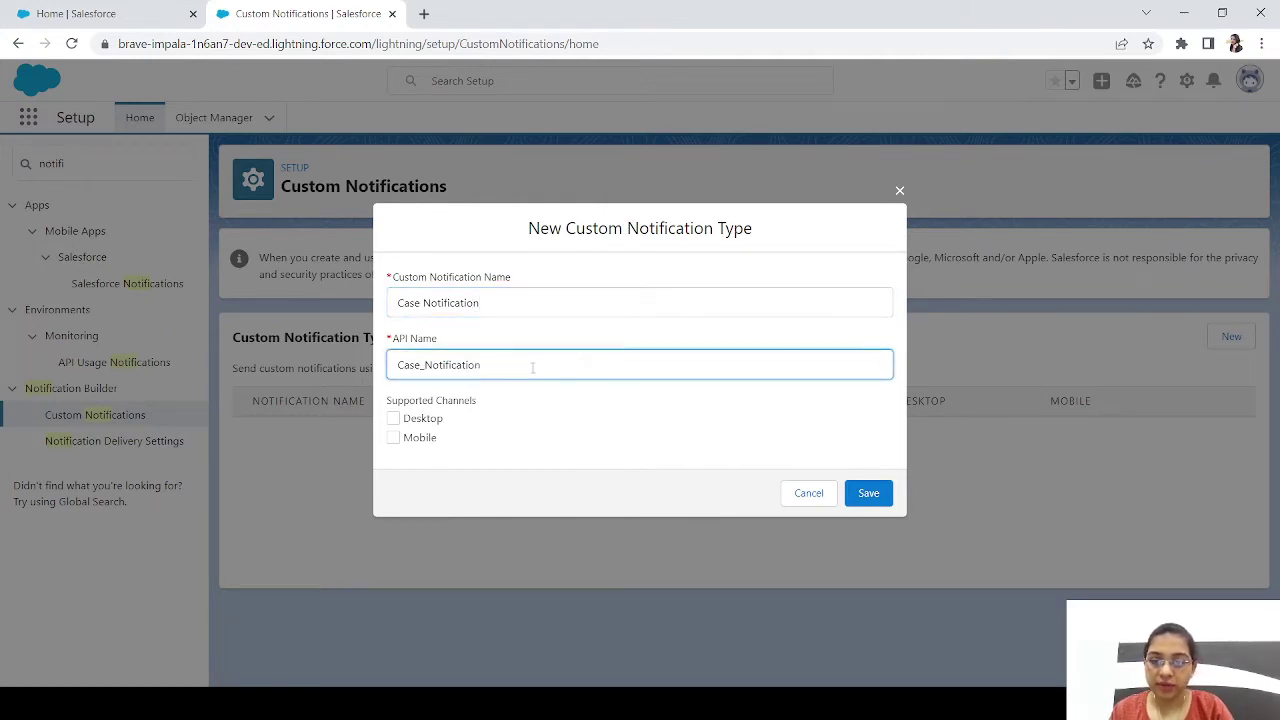
- Enable the Desktop and Mobile channels for the notification type and save it
left_click(396, 428)
left_click(393, 419)
left_click(393, 437)
left_click(879, 500)
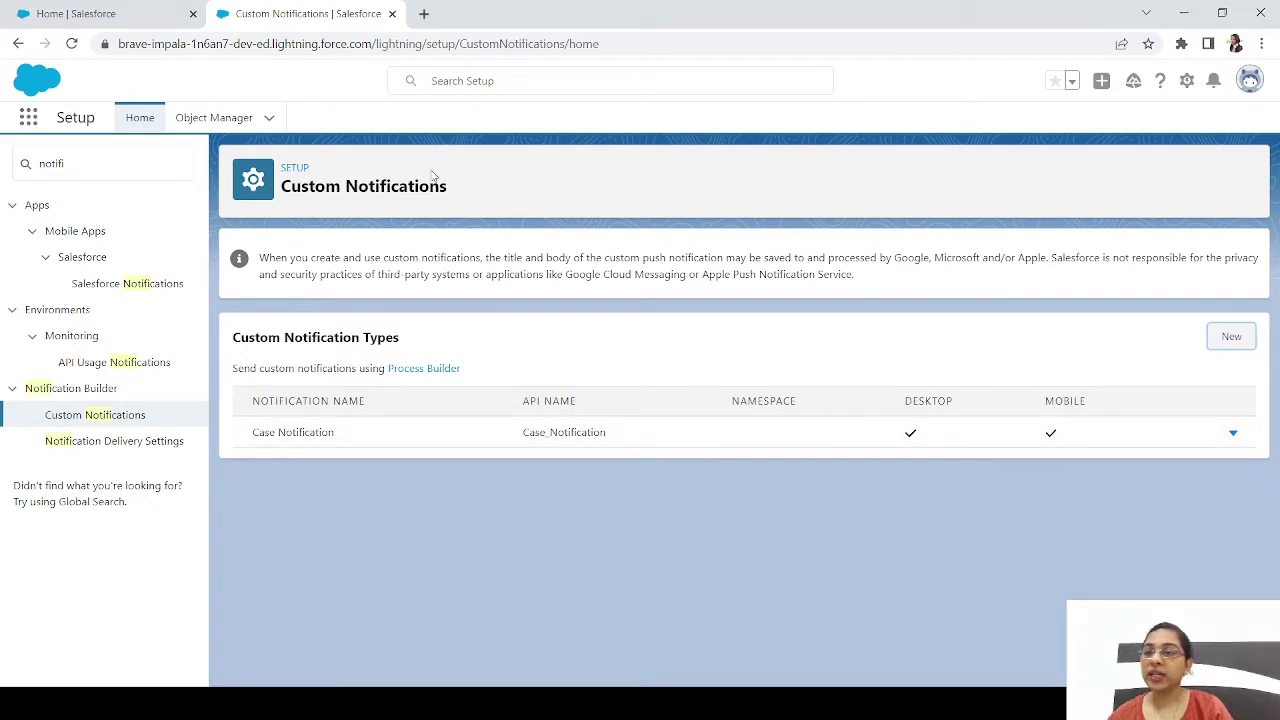
- Search Setup for flow and open the Flows page
double_click(91, 166)
type("flow")
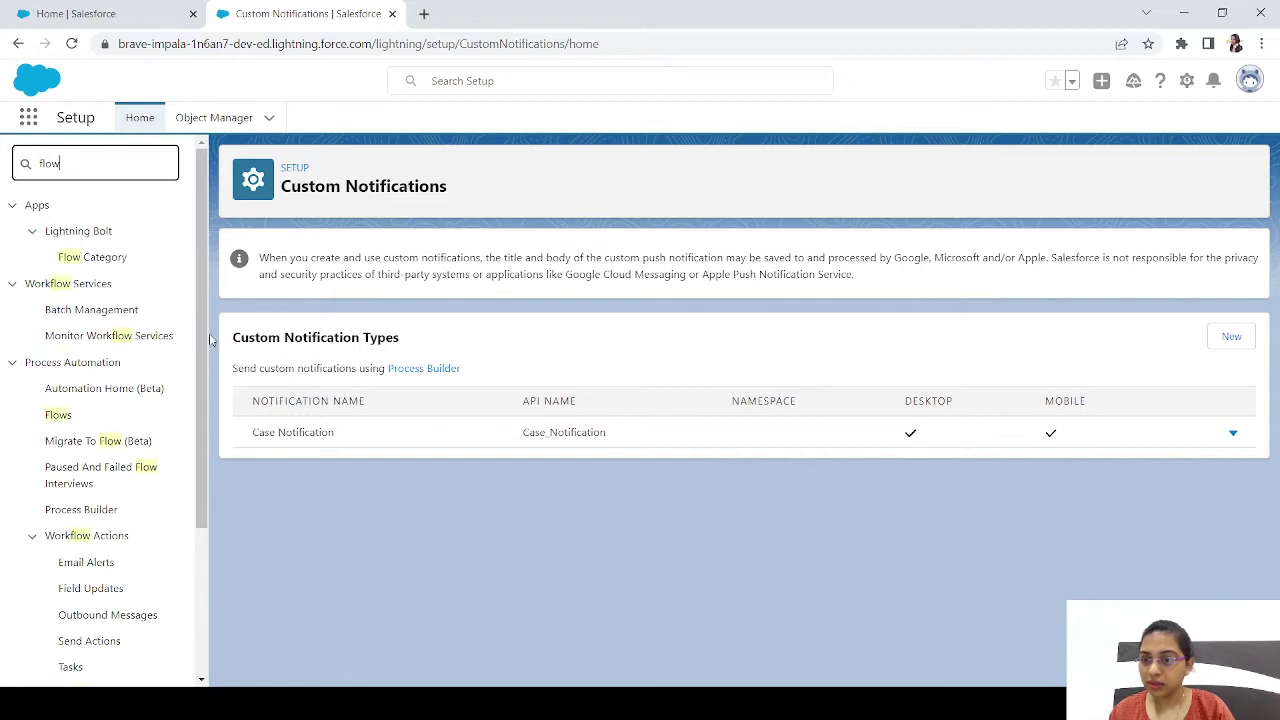
left_click(58, 418)
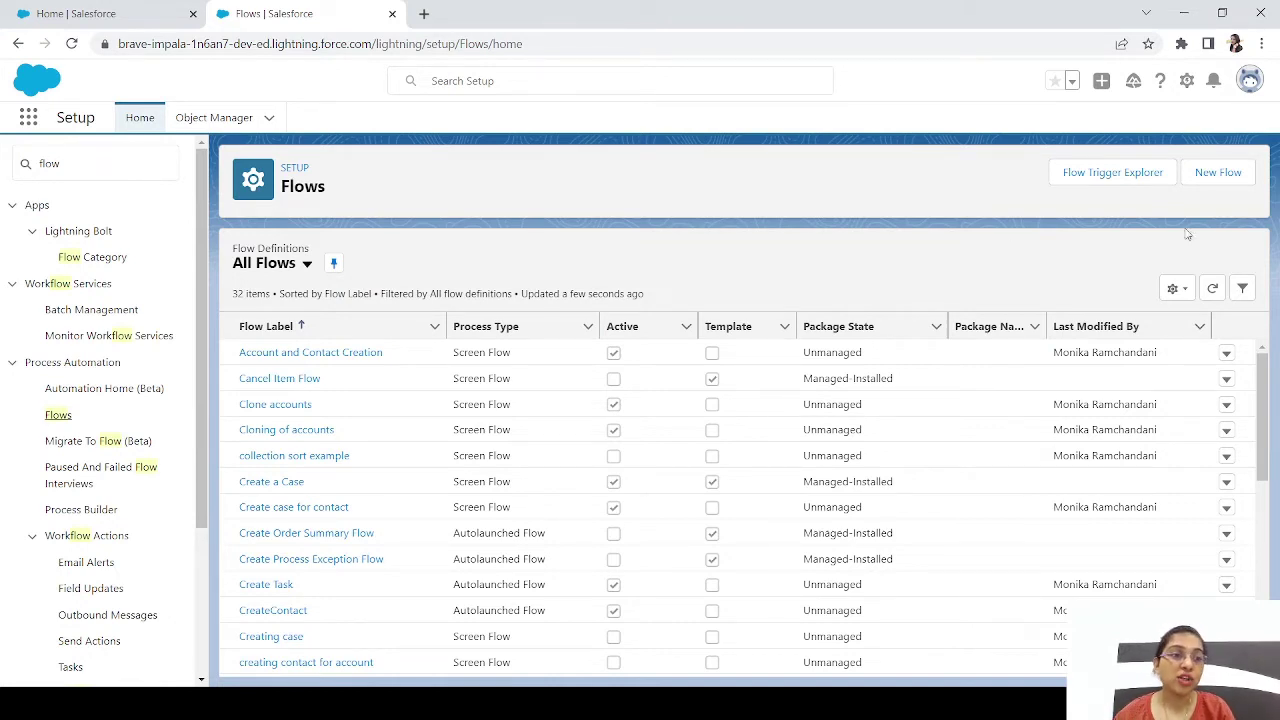
- Create a new Record-Triggered Flow and choose Email Message as its triggering object
left_click(1218, 174)
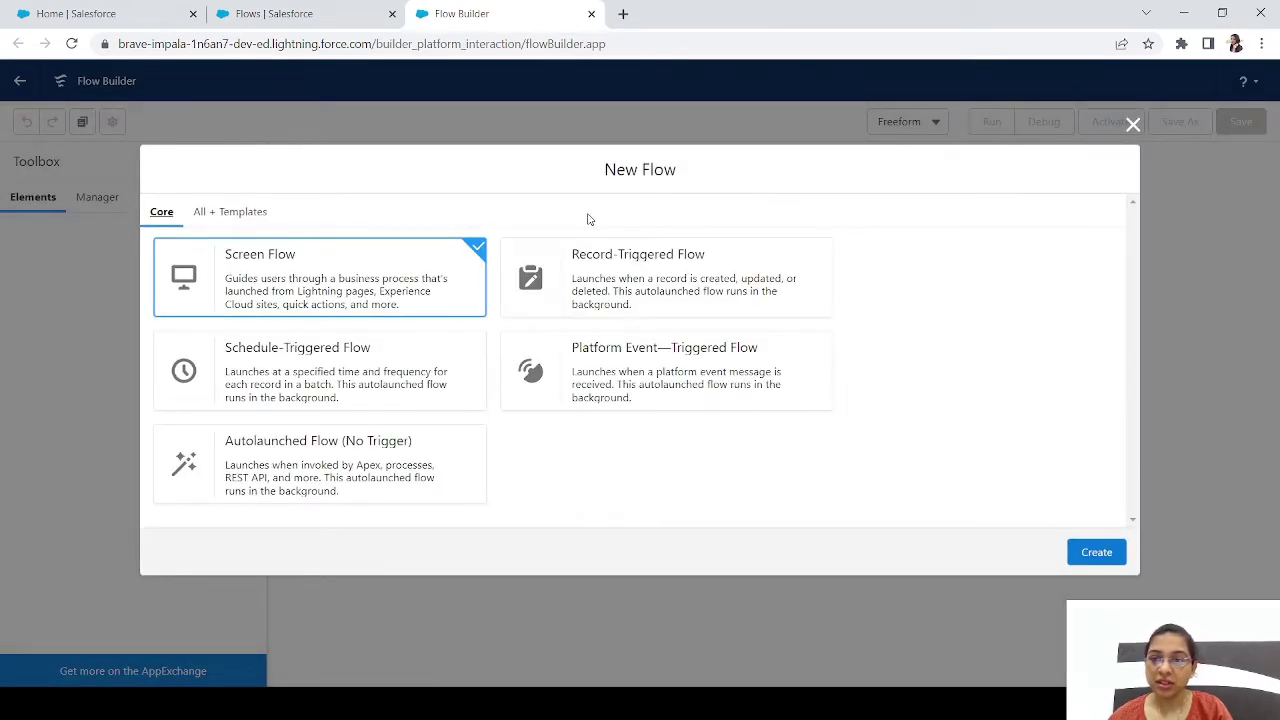
left_click(700, 263)
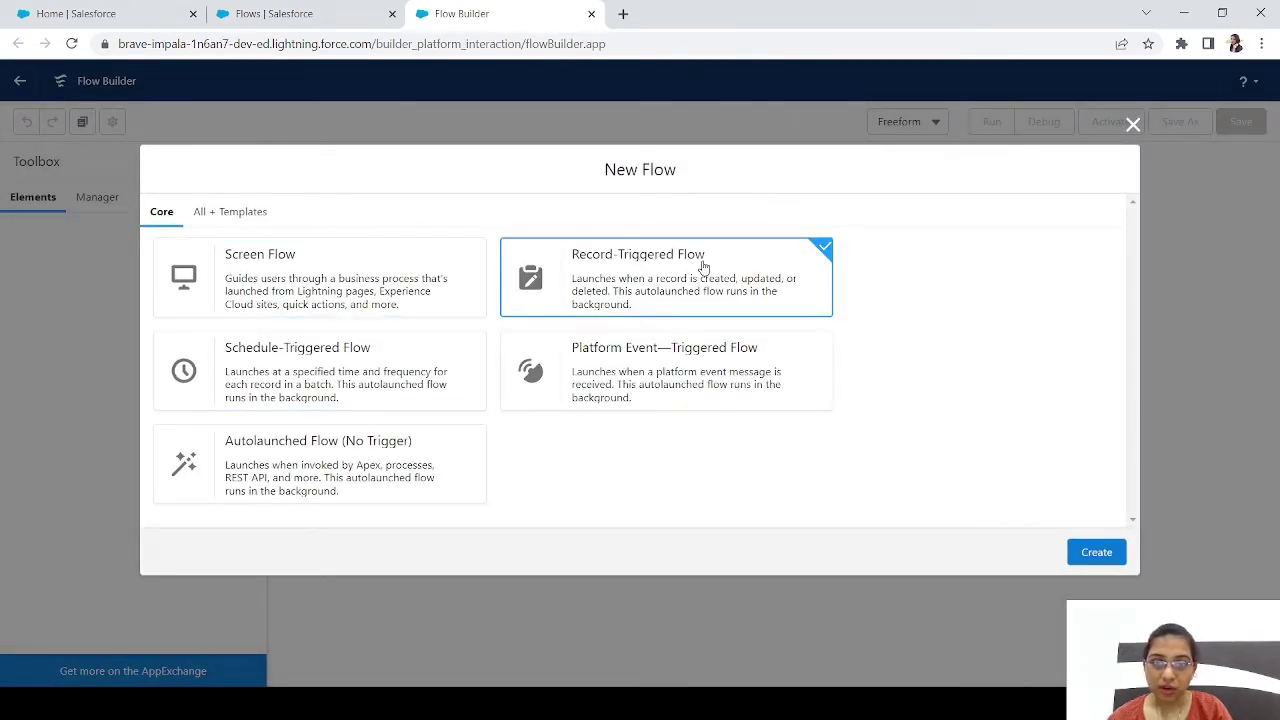
left_click(1098, 553)
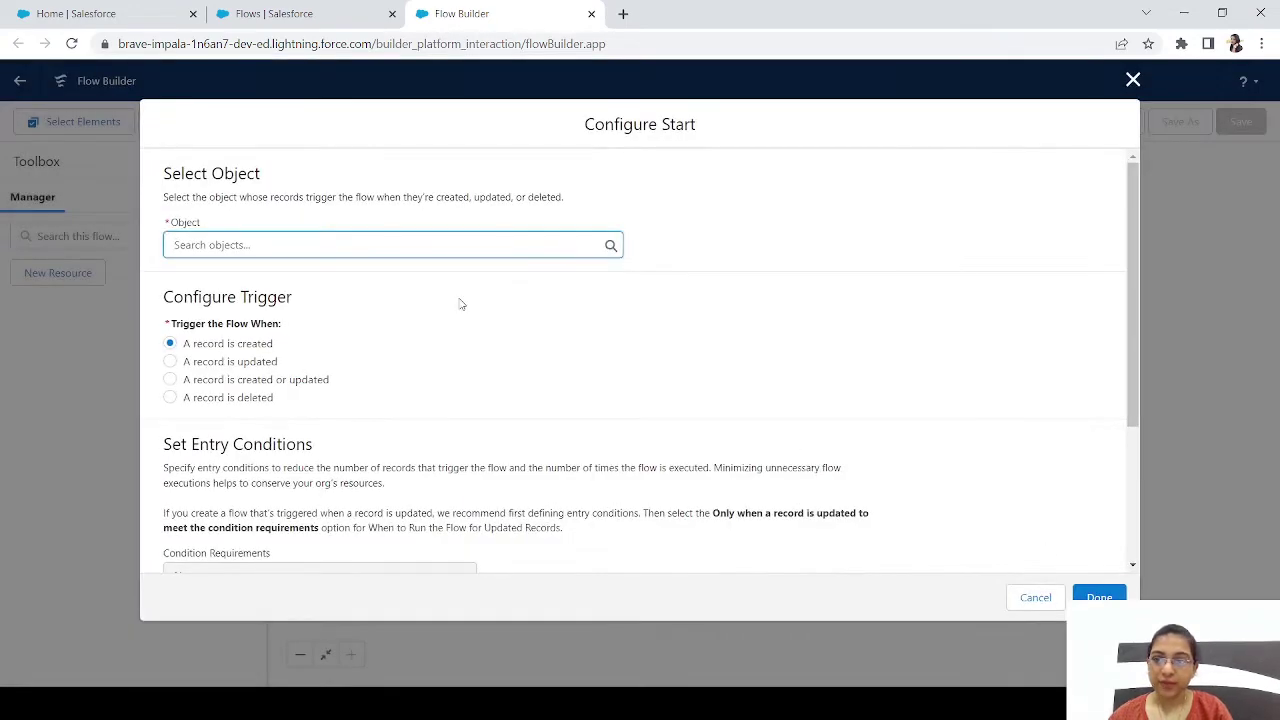
type("email")
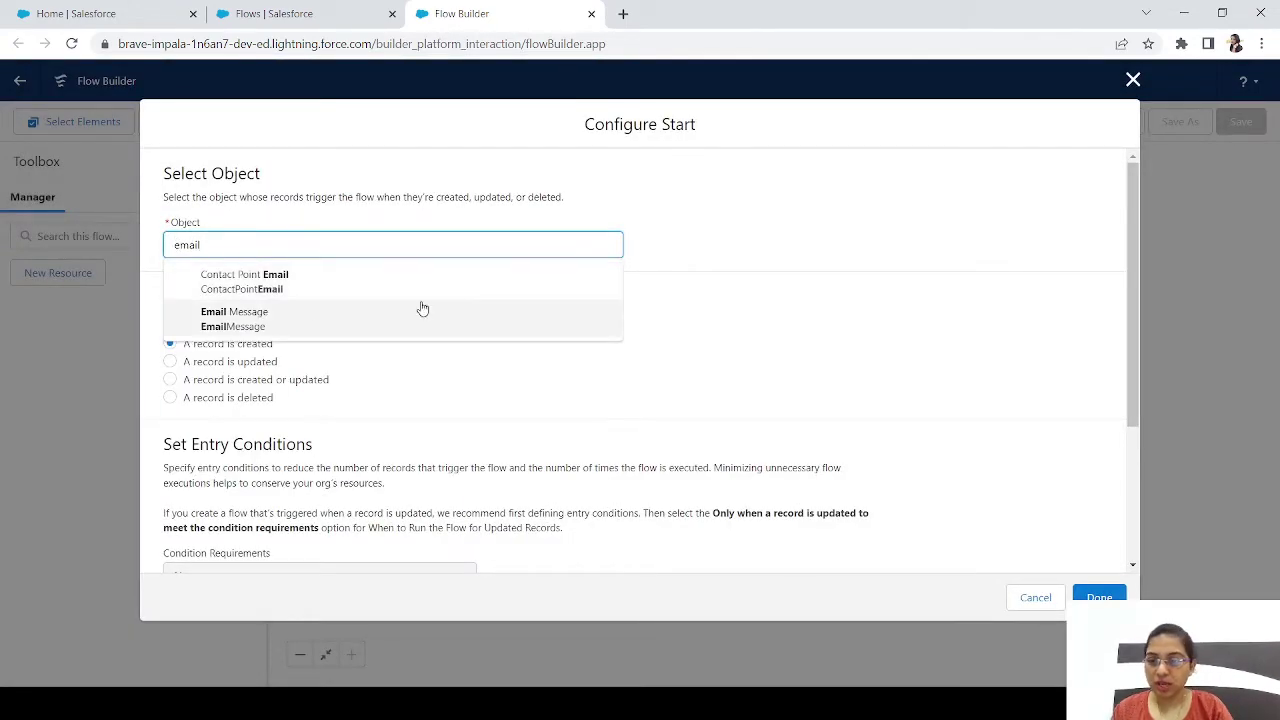
left_click(243, 318)
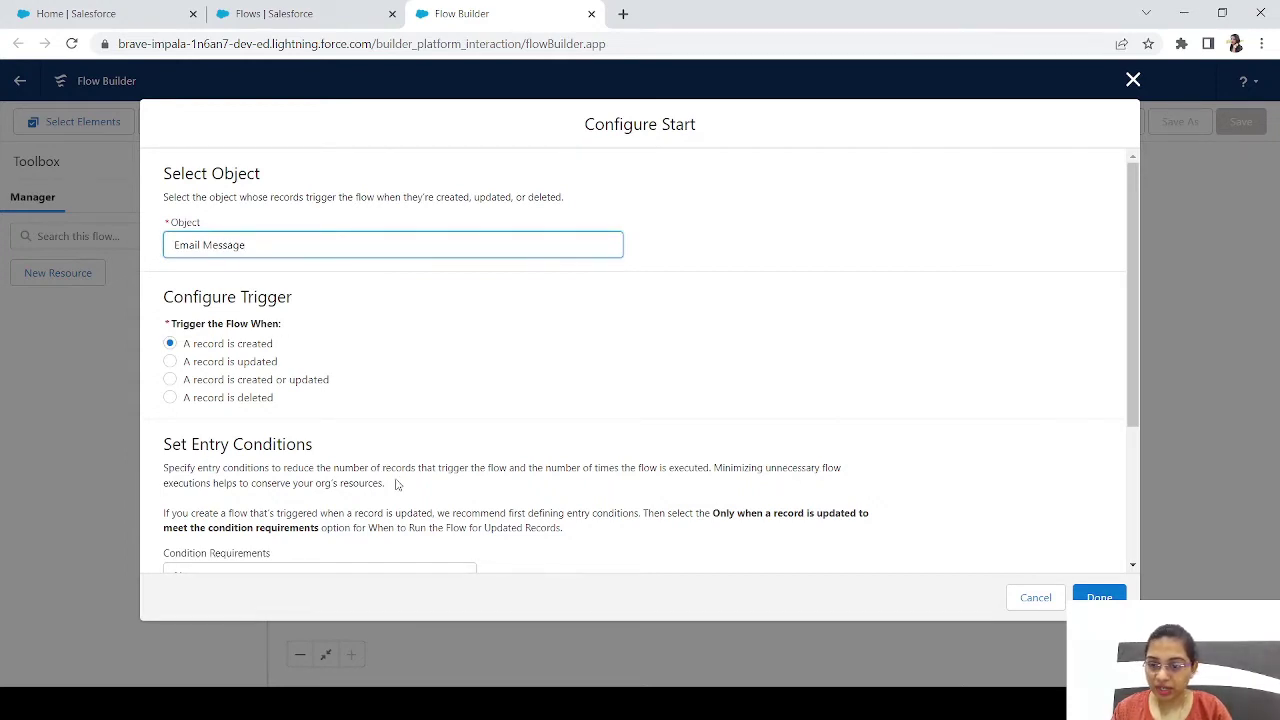
- Require all entry conditions to be met, add the condition Incoming Equals True, and finish the start configuration
left_click_drag(1140, 309, 1141, 420)
left_click(291, 416)
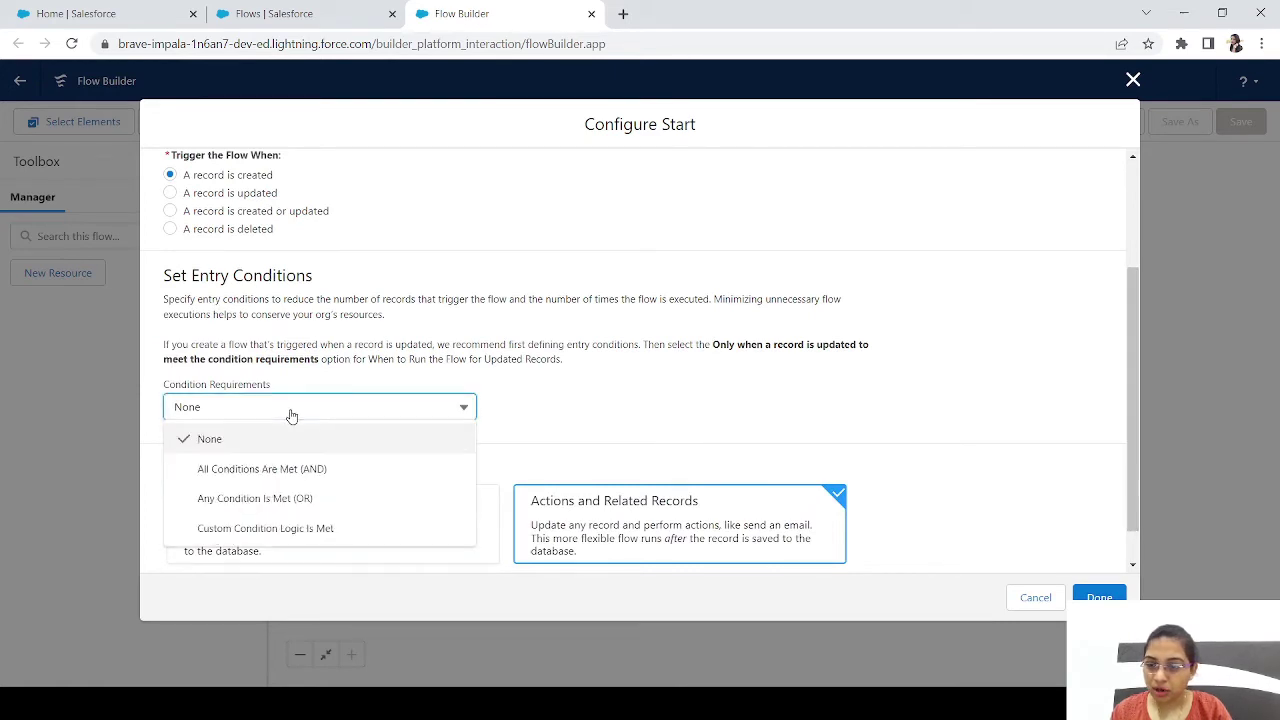
left_click(264, 469)
left_click(299, 463)
type("incom")
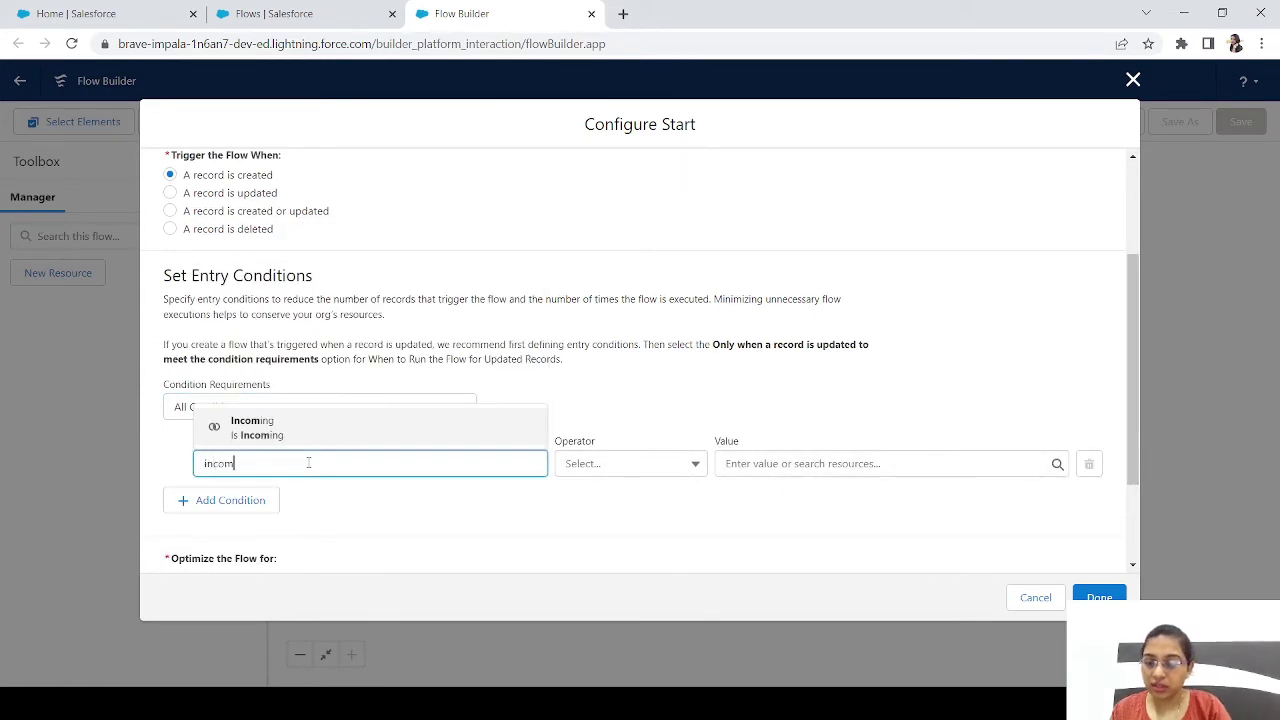
left_click(257, 428)
left_click(810, 465)
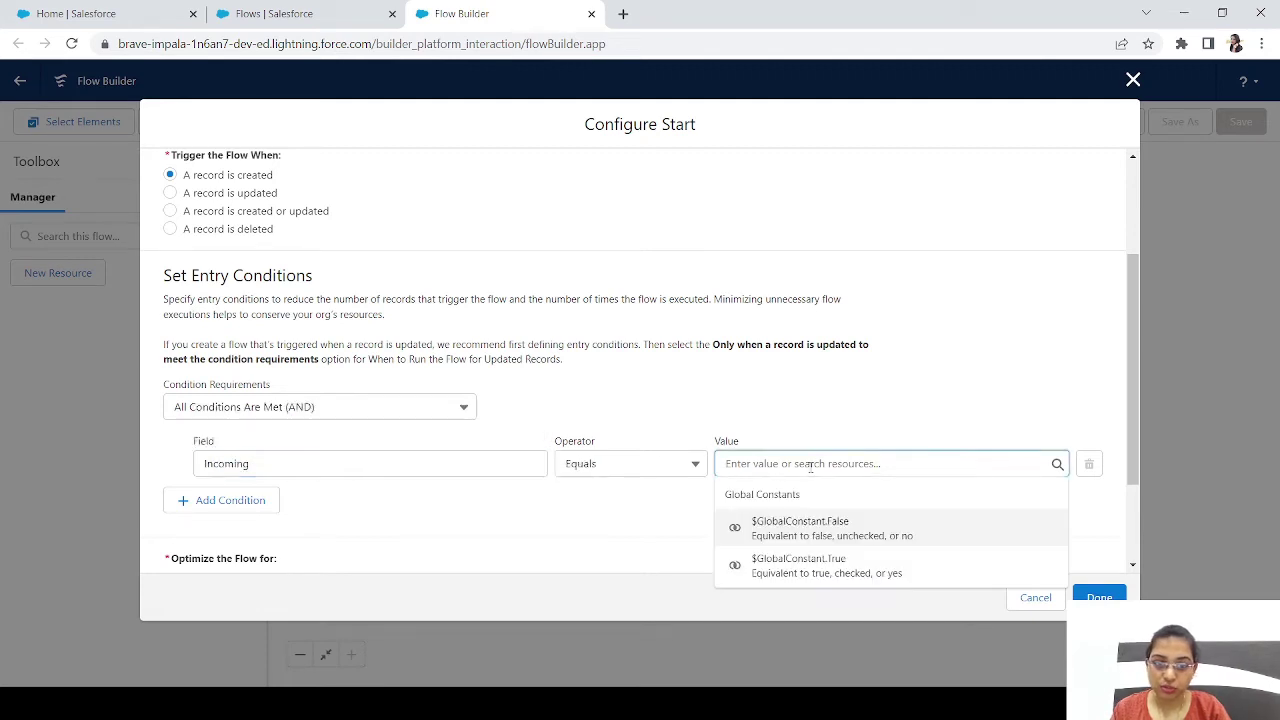
left_click(812, 576)
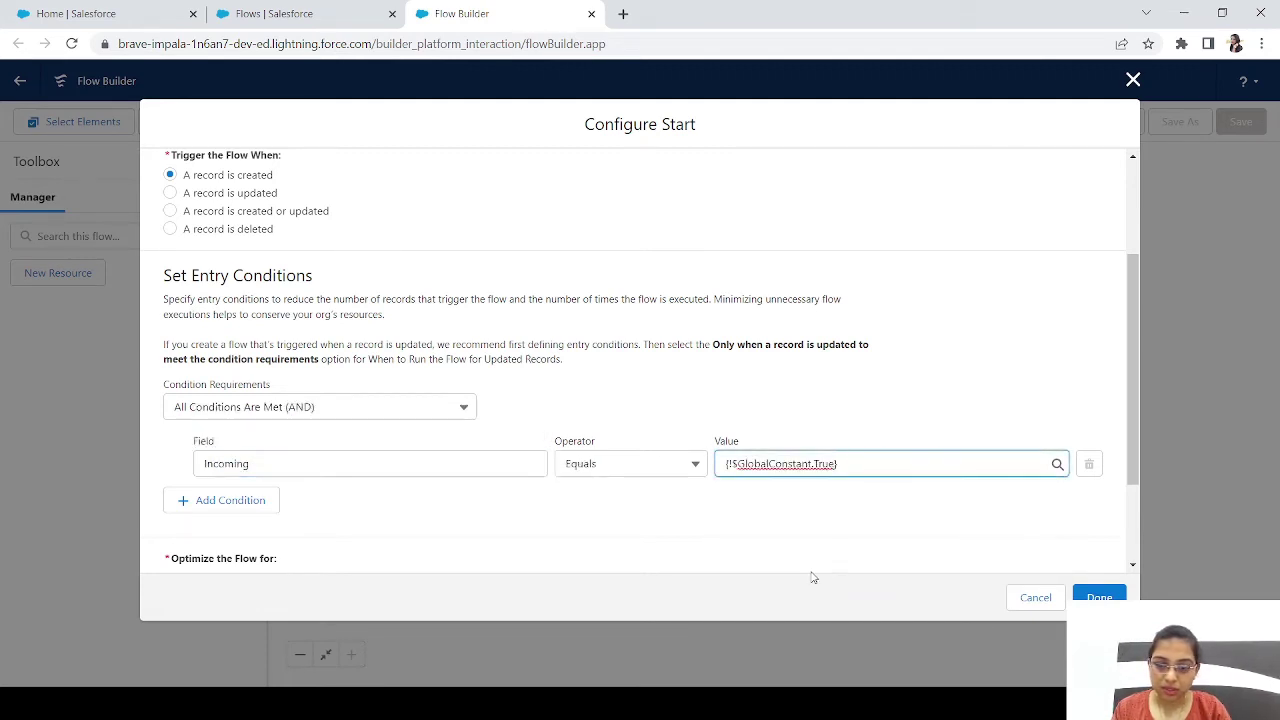
left_click_drag(1133, 450, 1137, 503)
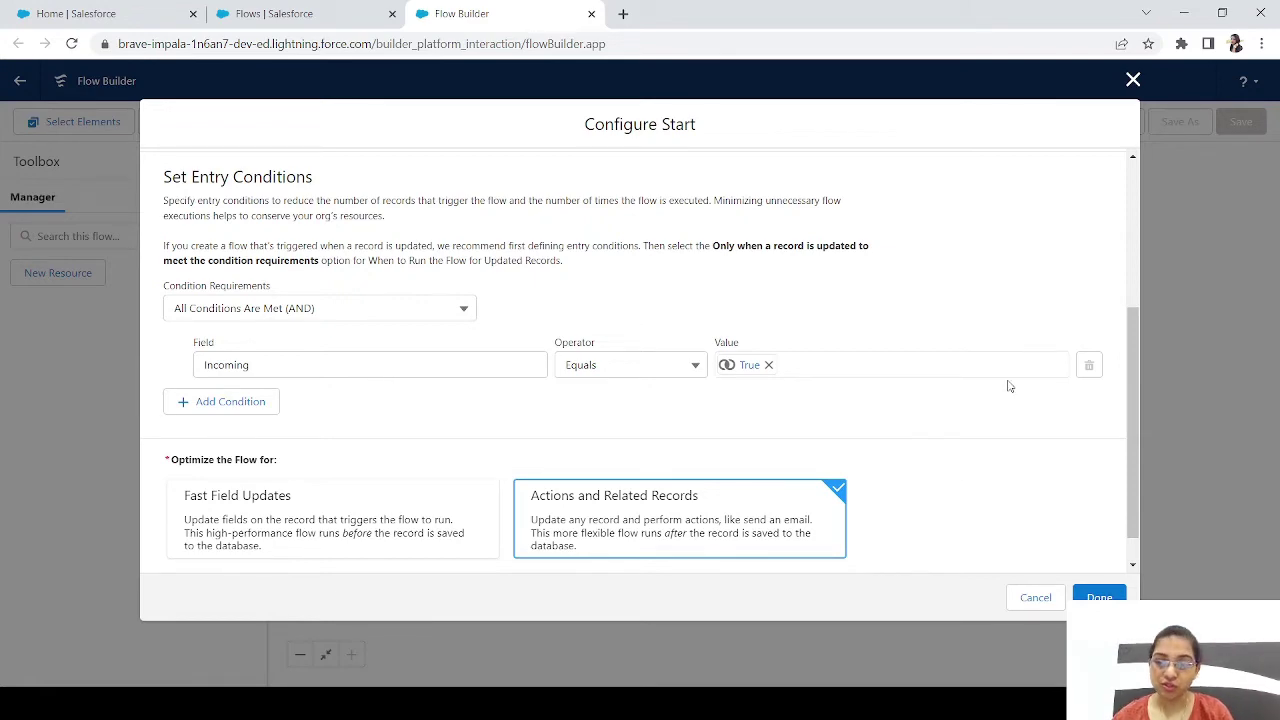
left_click(1100, 597)
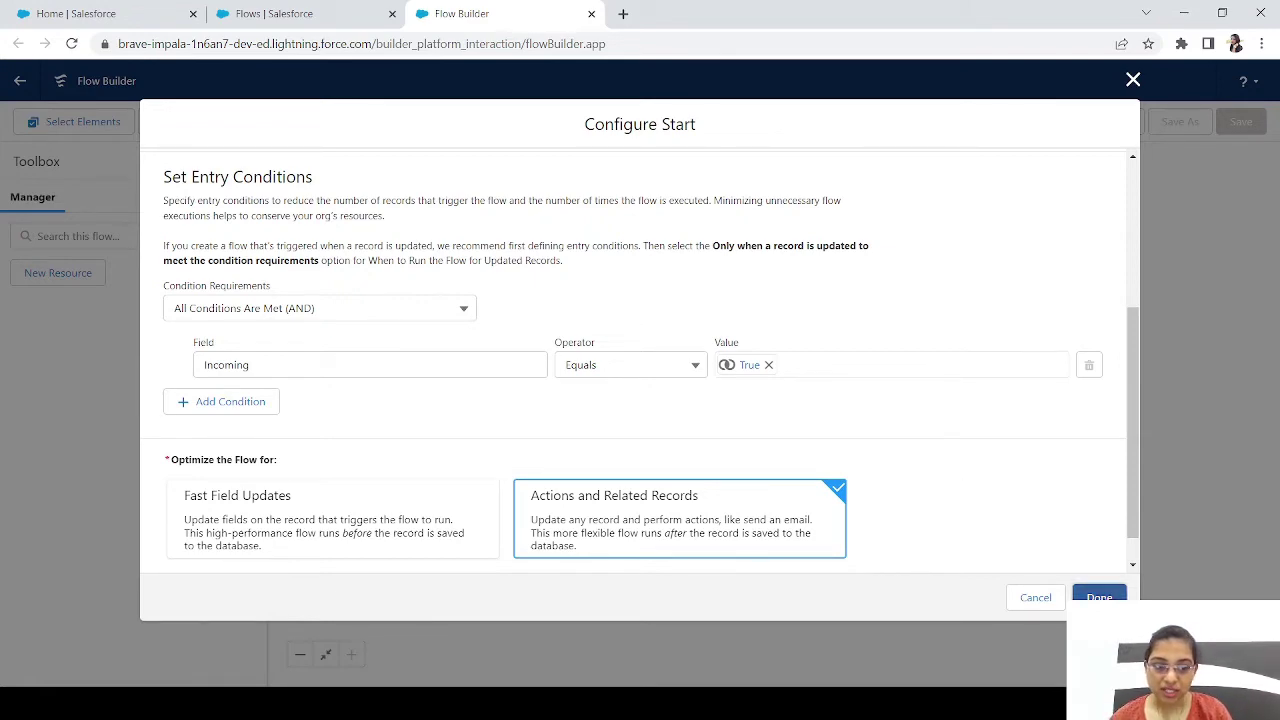
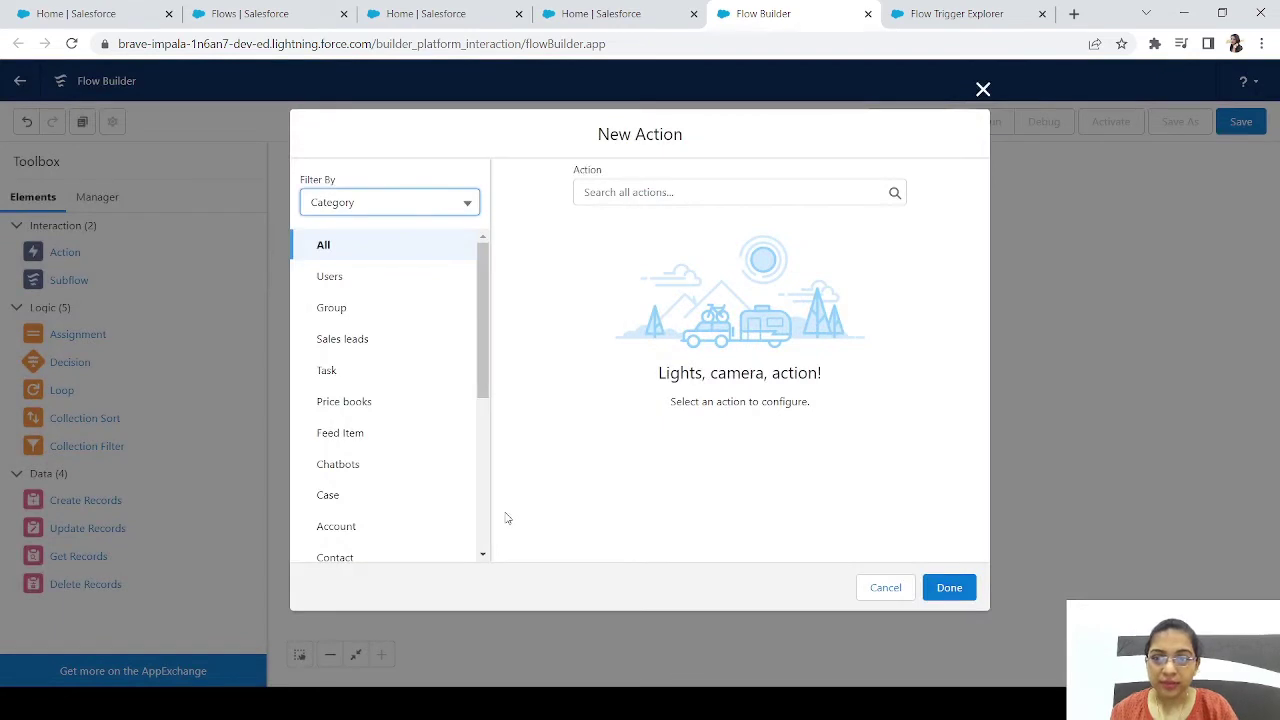
- Examine the input values of the Send Custom Notification action in the Notifications category, and close the new action without adding it
left_click_drag(483, 335, 491, 511)
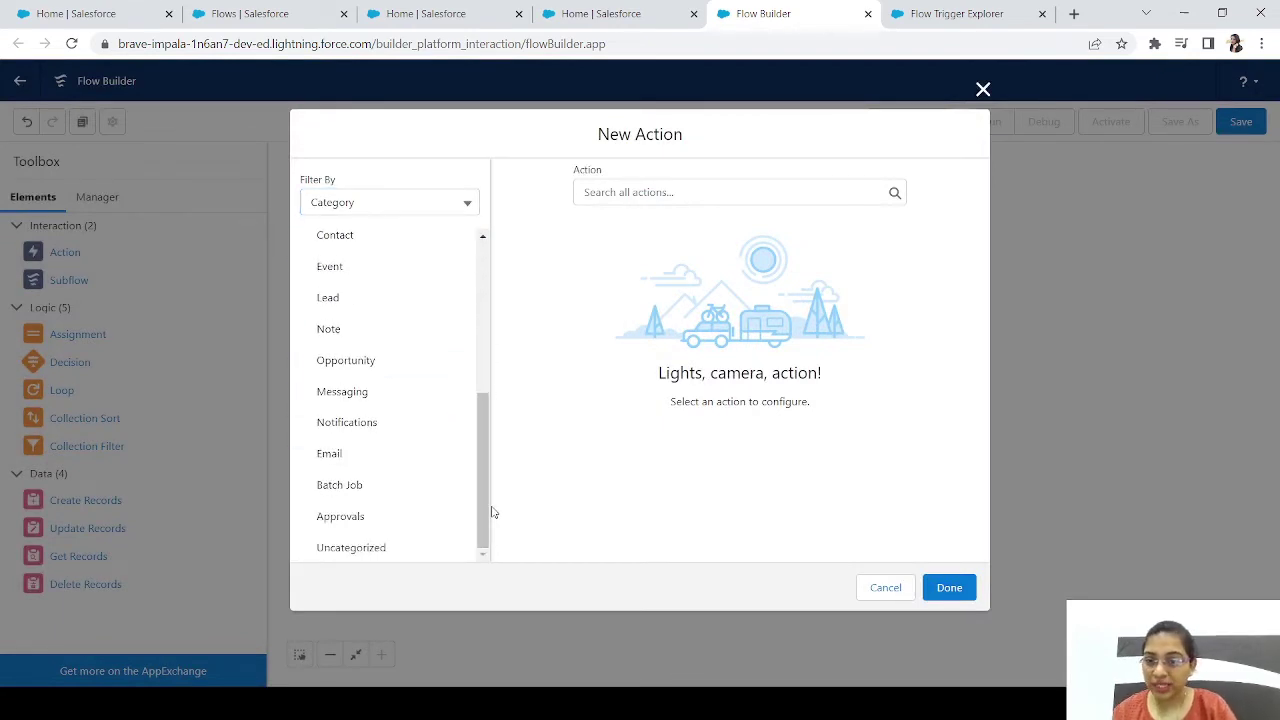
left_click(338, 428)
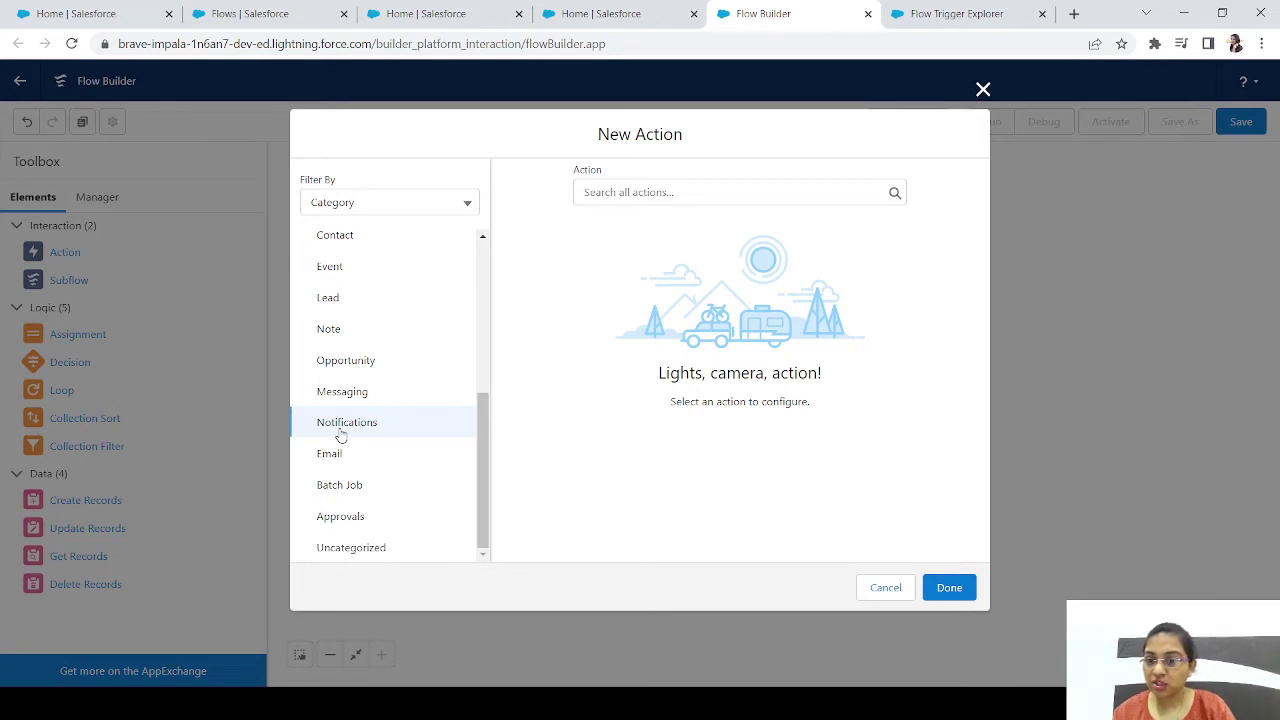
left_click(340, 430)
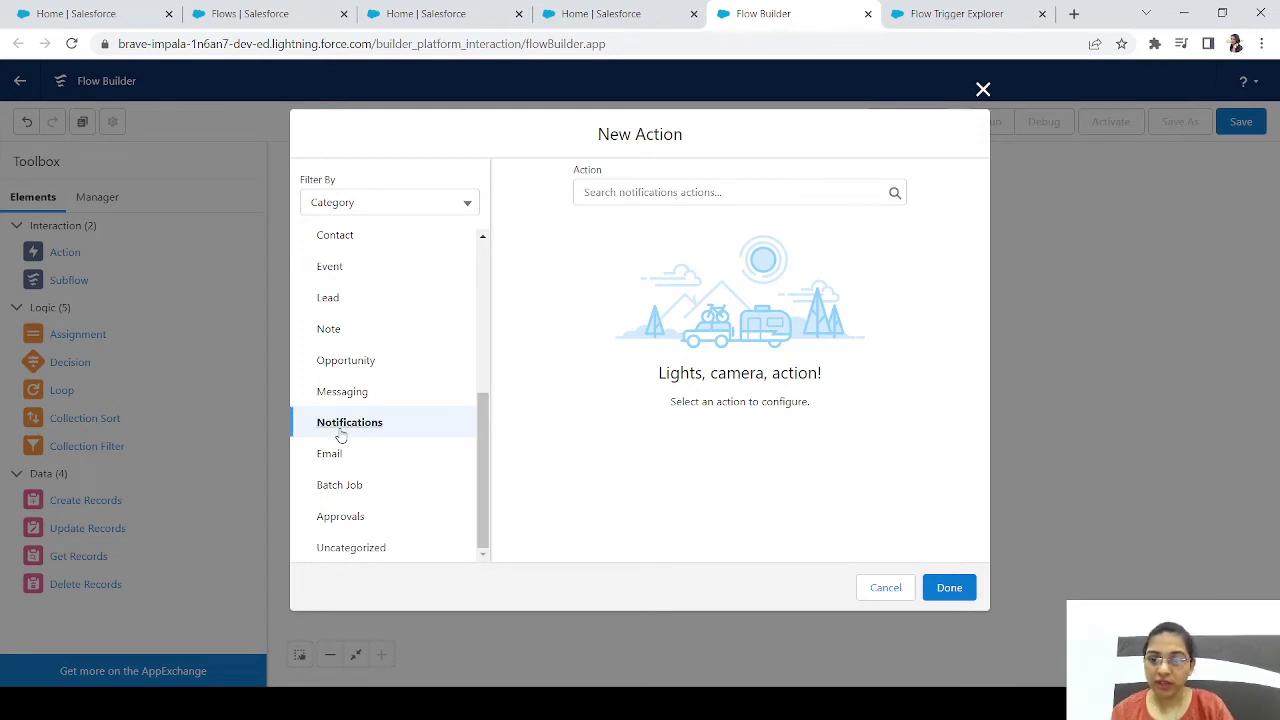
left_click(663, 193)
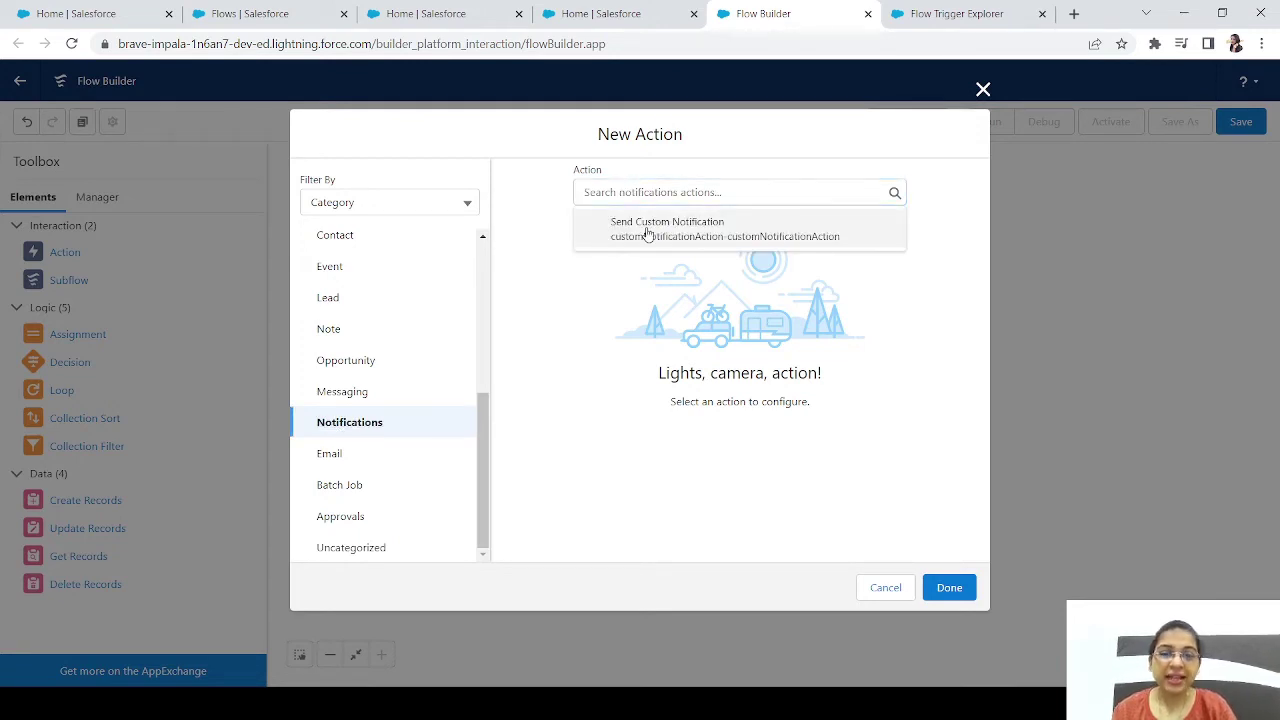
left_click(647, 229)
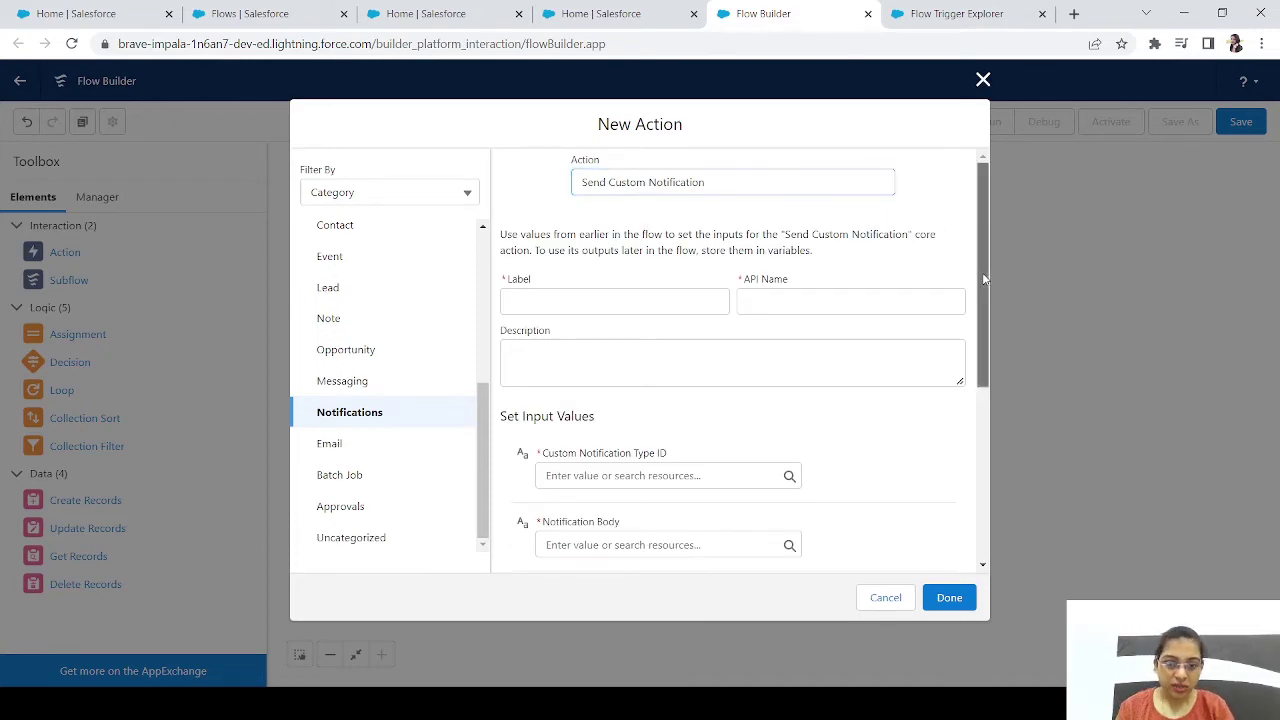
left_click_drag(978, 258, 998, 403)
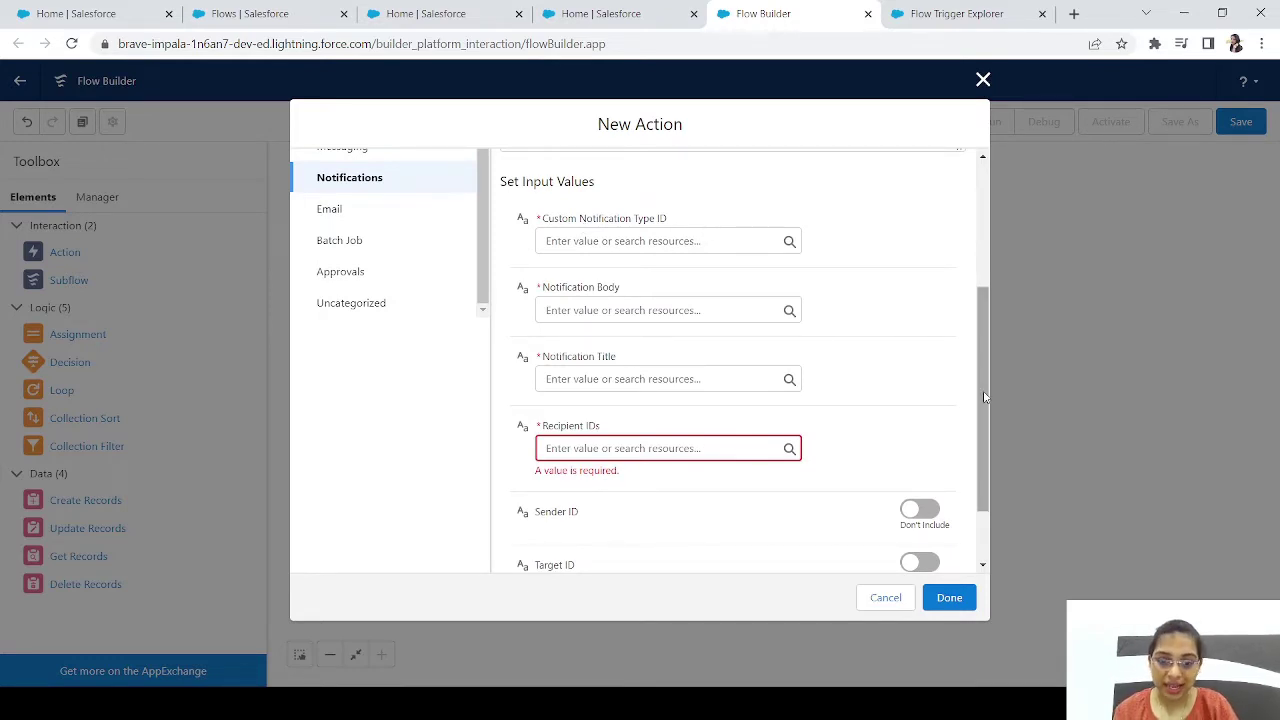
mouse_move(986, 395)
left_mouse_down()
mouse_move(994, 503)
mouse_move(984, 325)
mouse_move(998, 393)
left_mouse_up()
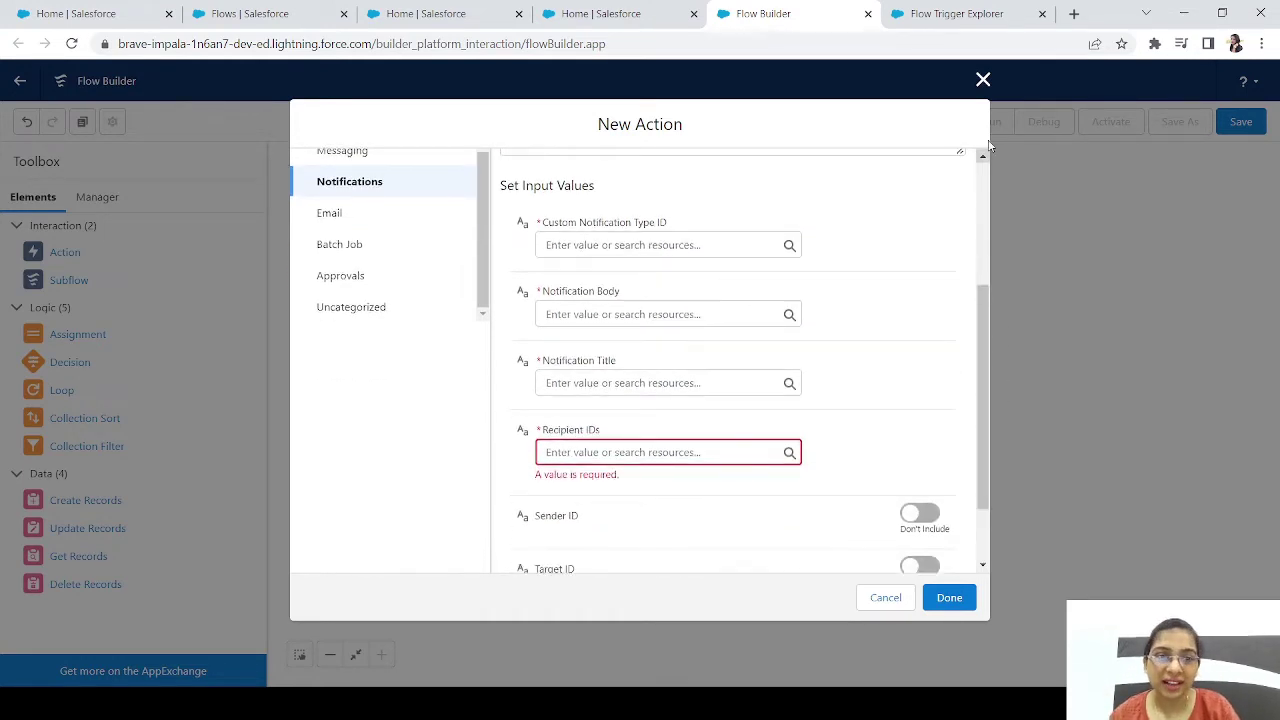
left_click(622, 216)
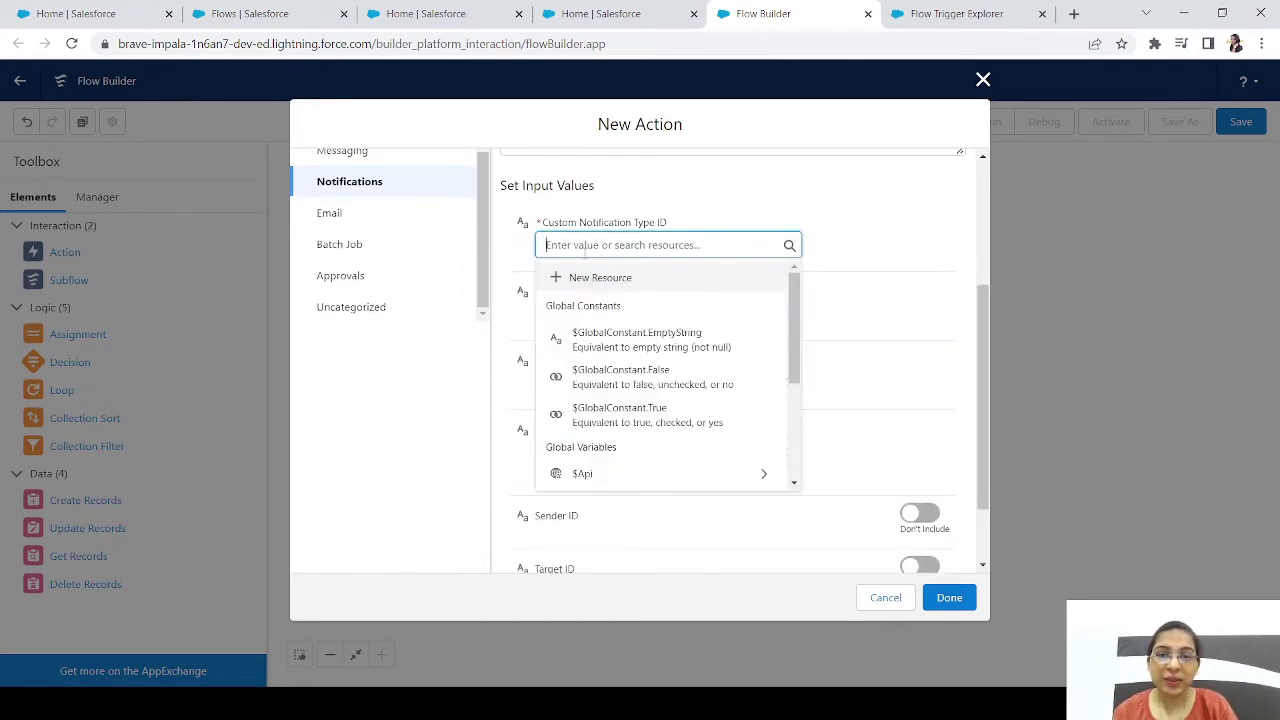
left_click(983, 82)
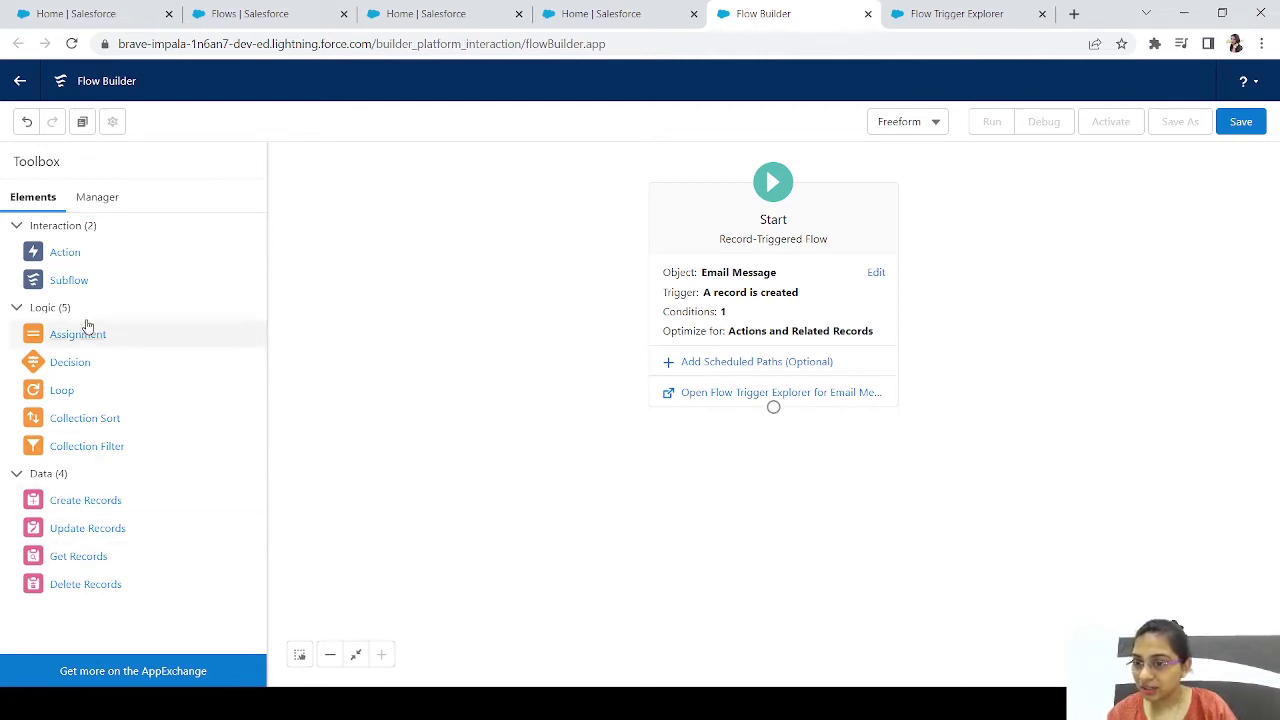
- Add a Get Records element to the flow canvas with the label Get Custom Record Id and its matching API name
left_click_drag(77, 562, 572, 505)
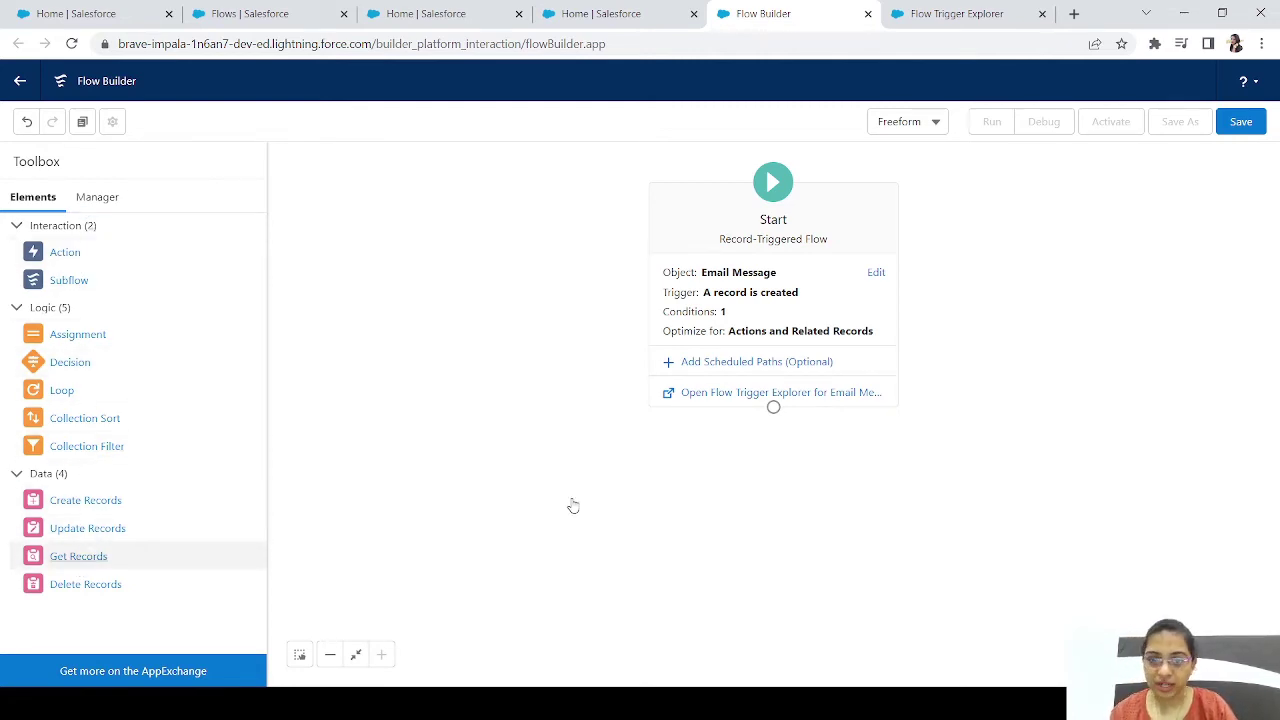
type("H")
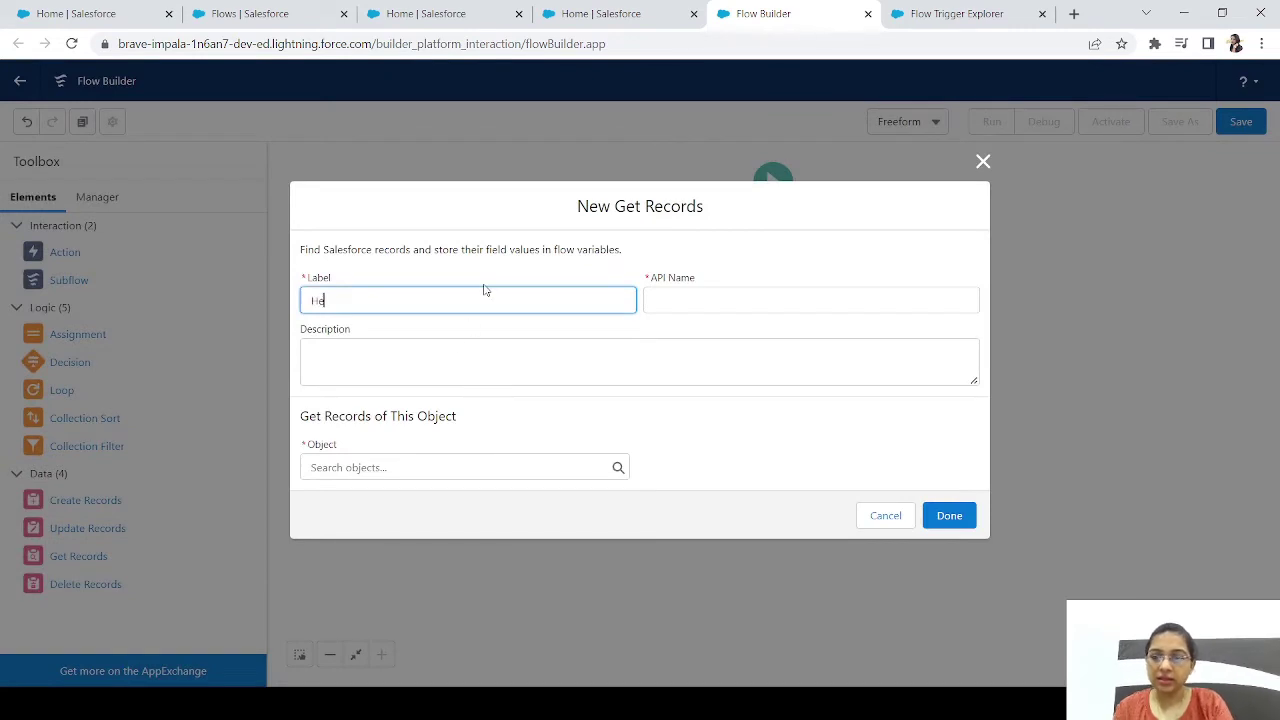
key("BackSpace")
type("Get Cus")
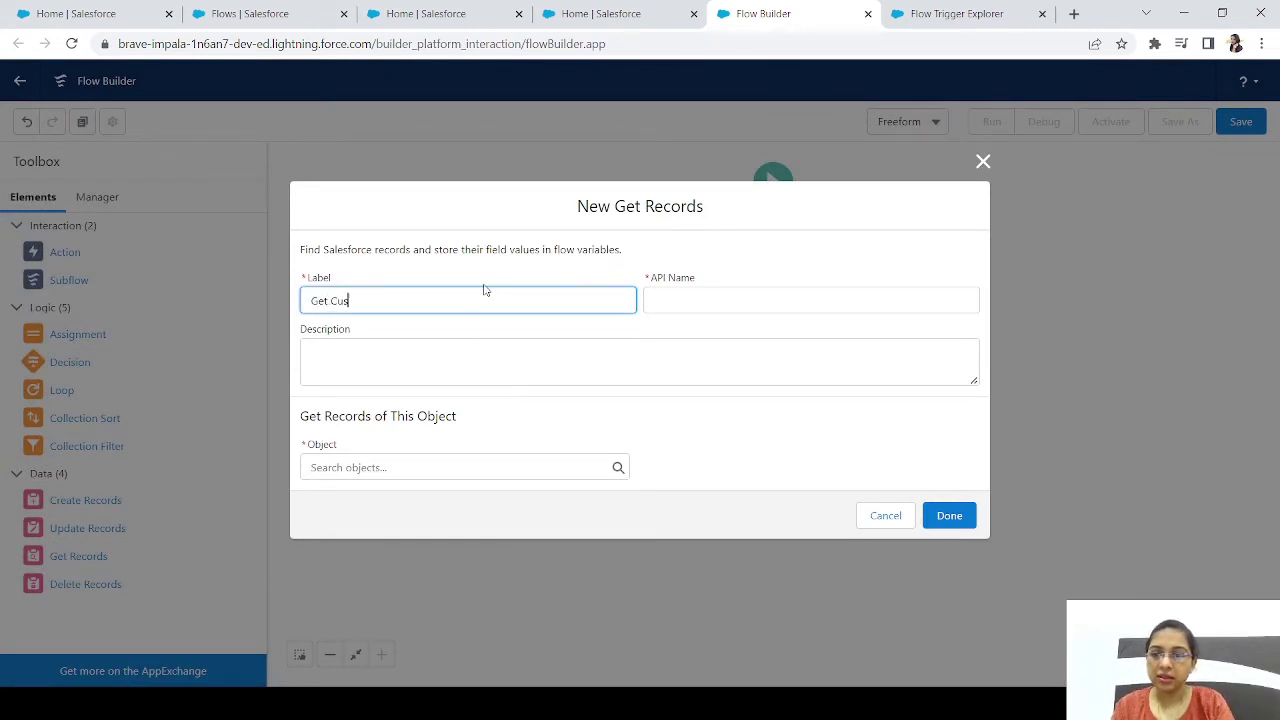
type("tom Record Id")
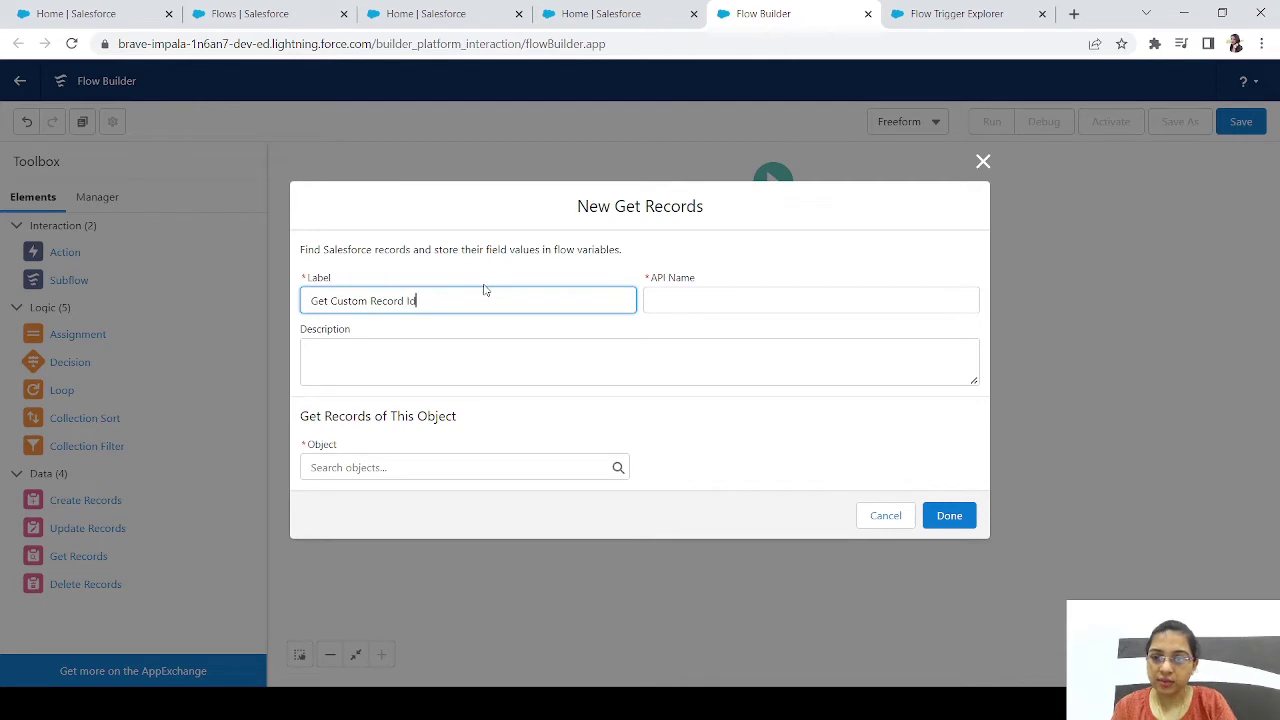
key("Tab")
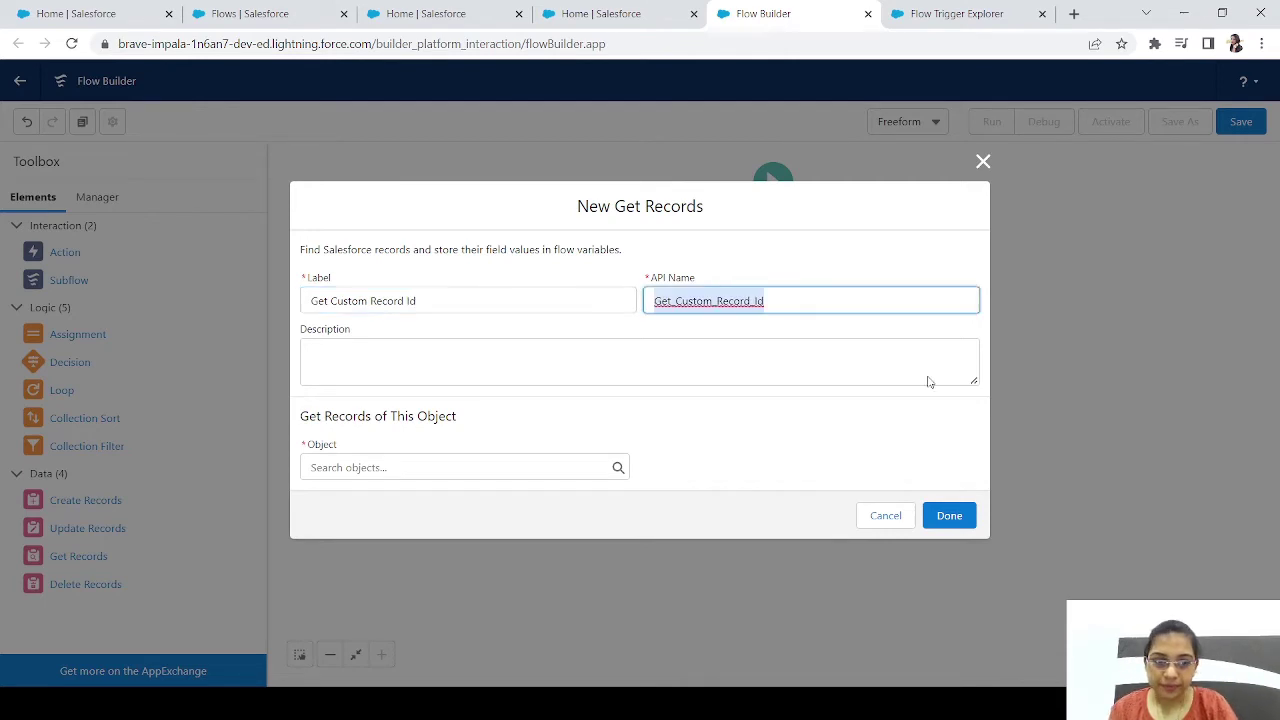
- Set the object of the Get Records element to Custom Notification Type
left_click(516, 467)
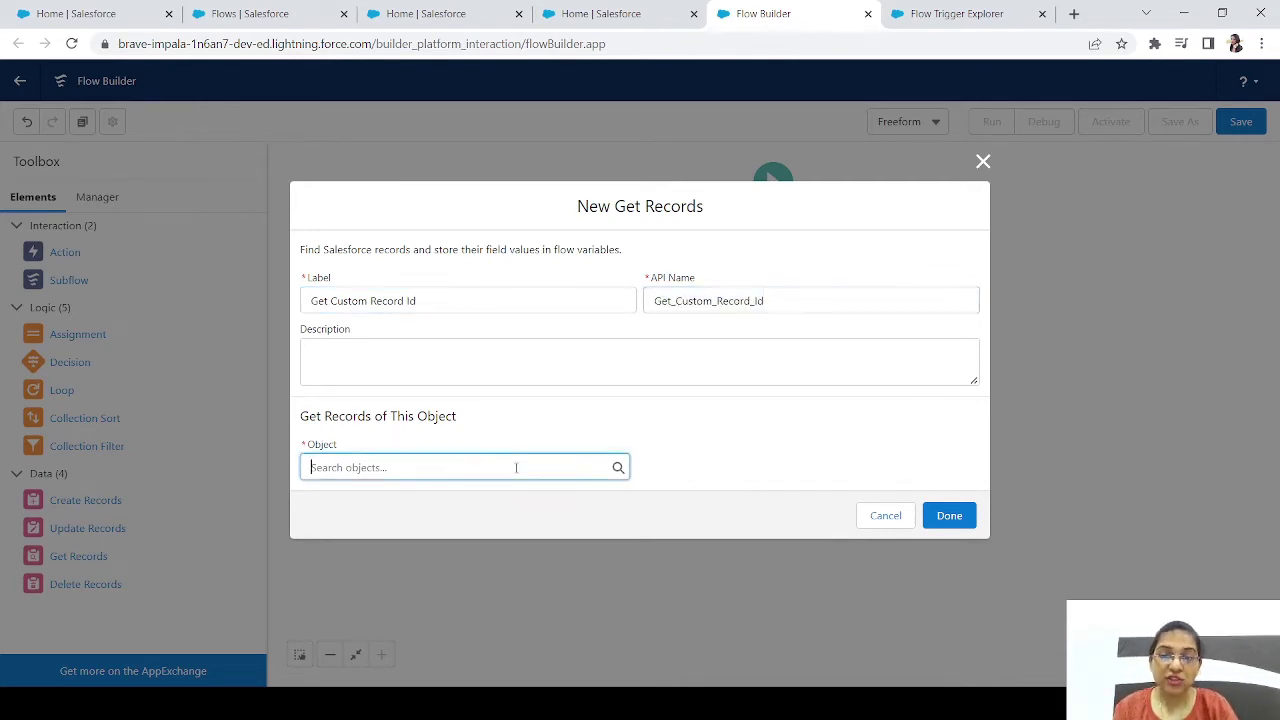
type("custo")
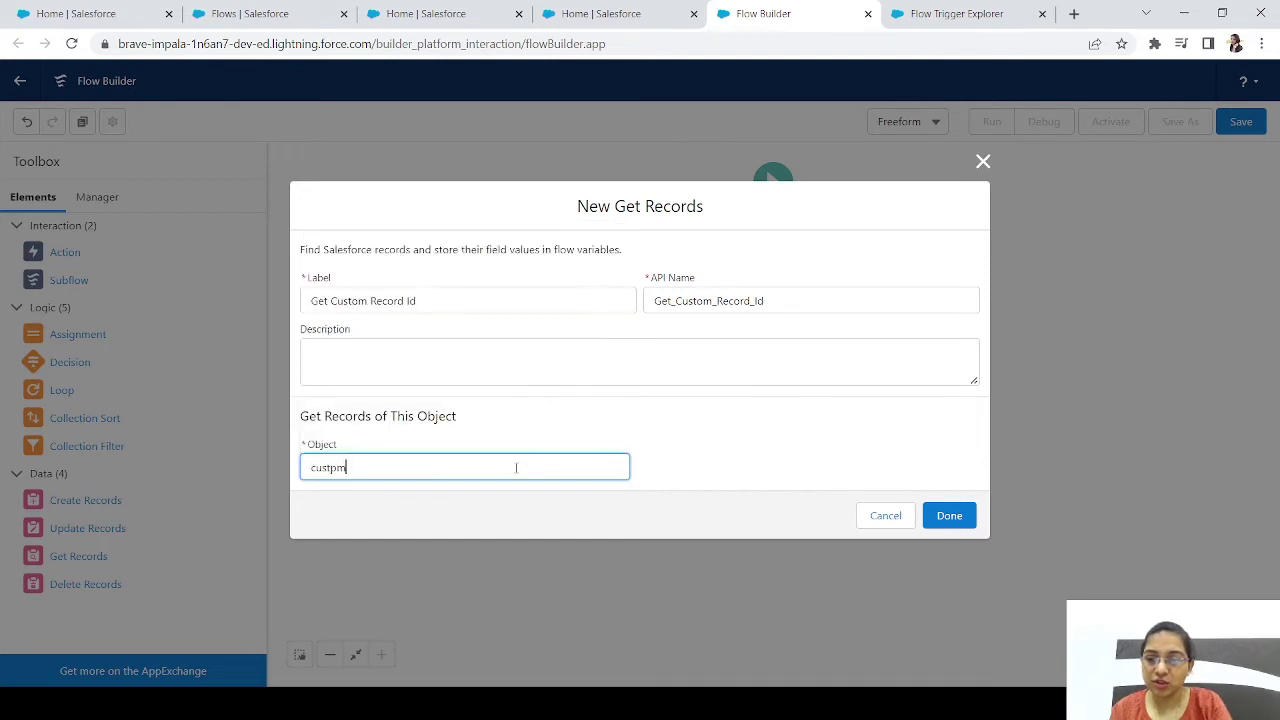
type("me")
key("BackSpace")
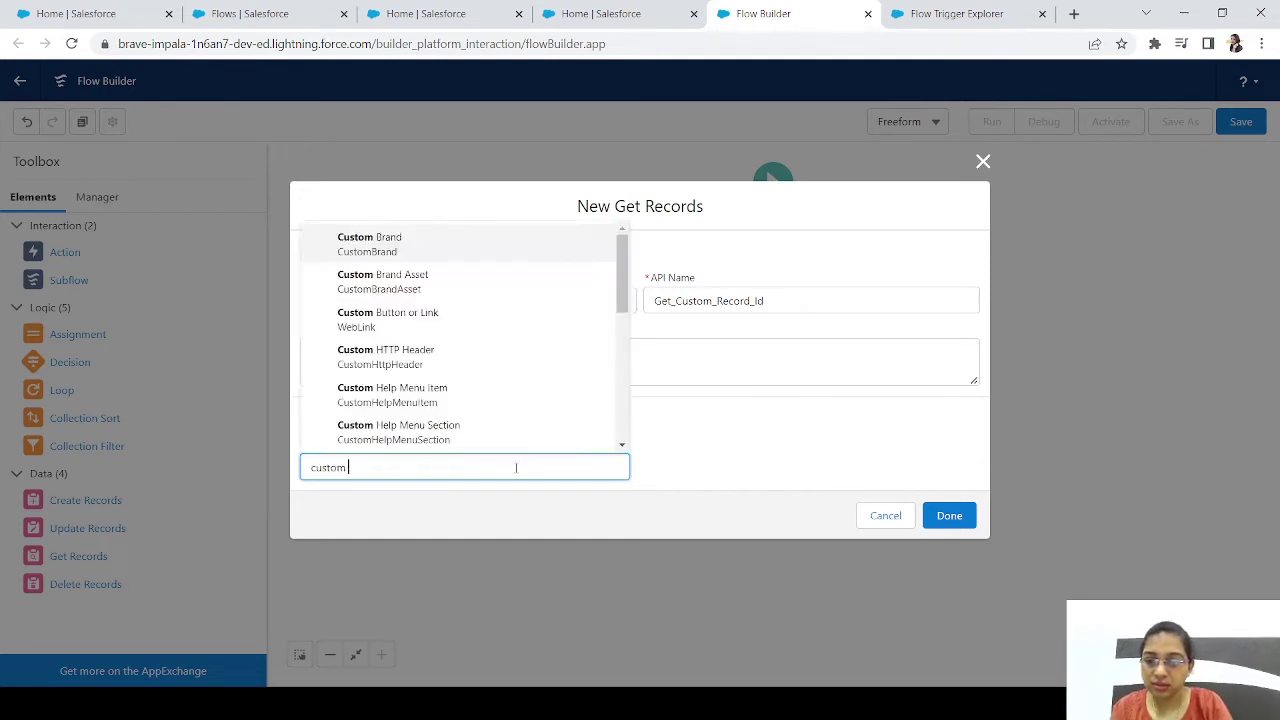
type("re")
key("BackSpace")
key("BackSpace")
key("BackSpace")
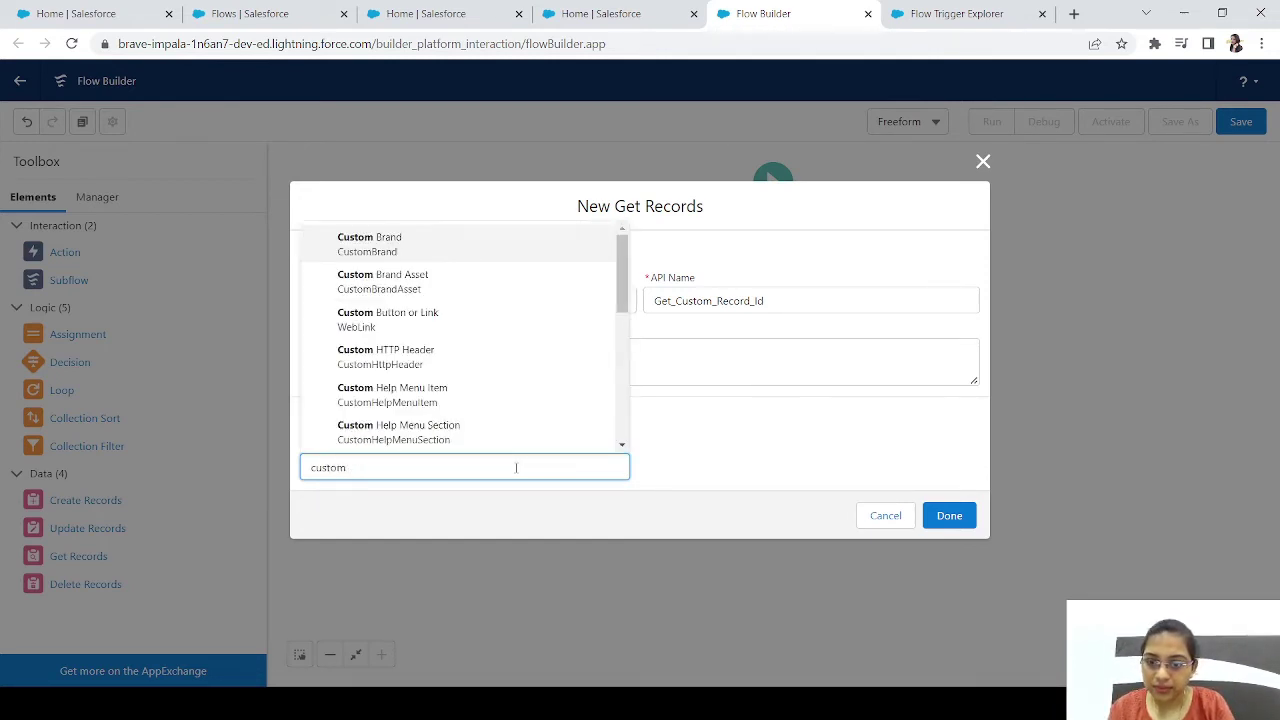
left_click_drag(623, 307, 623, 386)
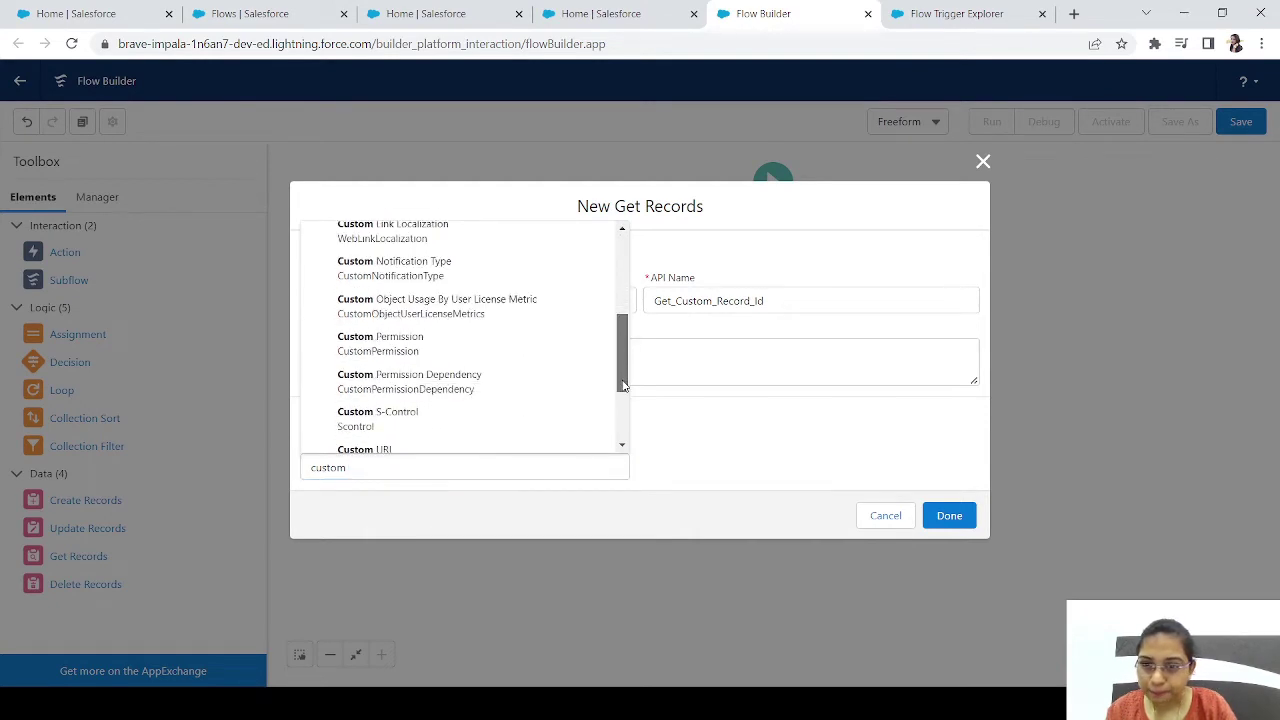
left_click(452, 279)
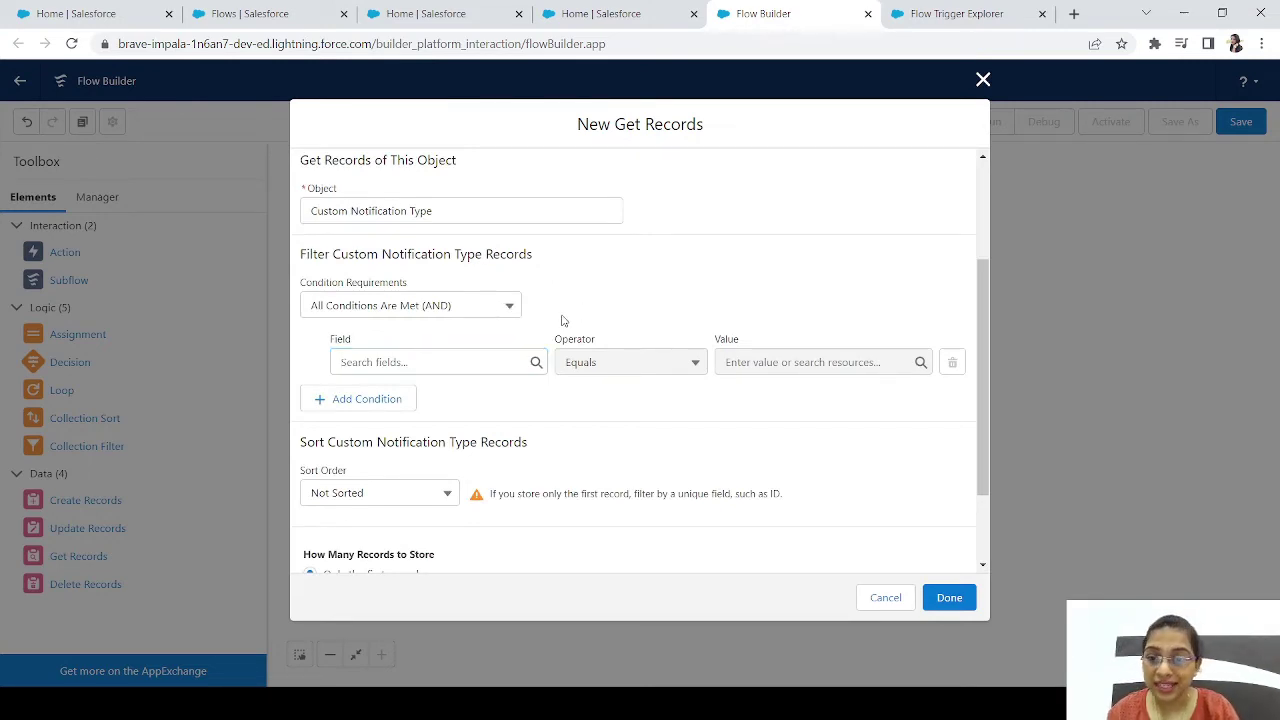
- Filter the Custom Notification Type records by DeveloperName Equals Case_Notification
left_click(417, 366)
type("dveo")
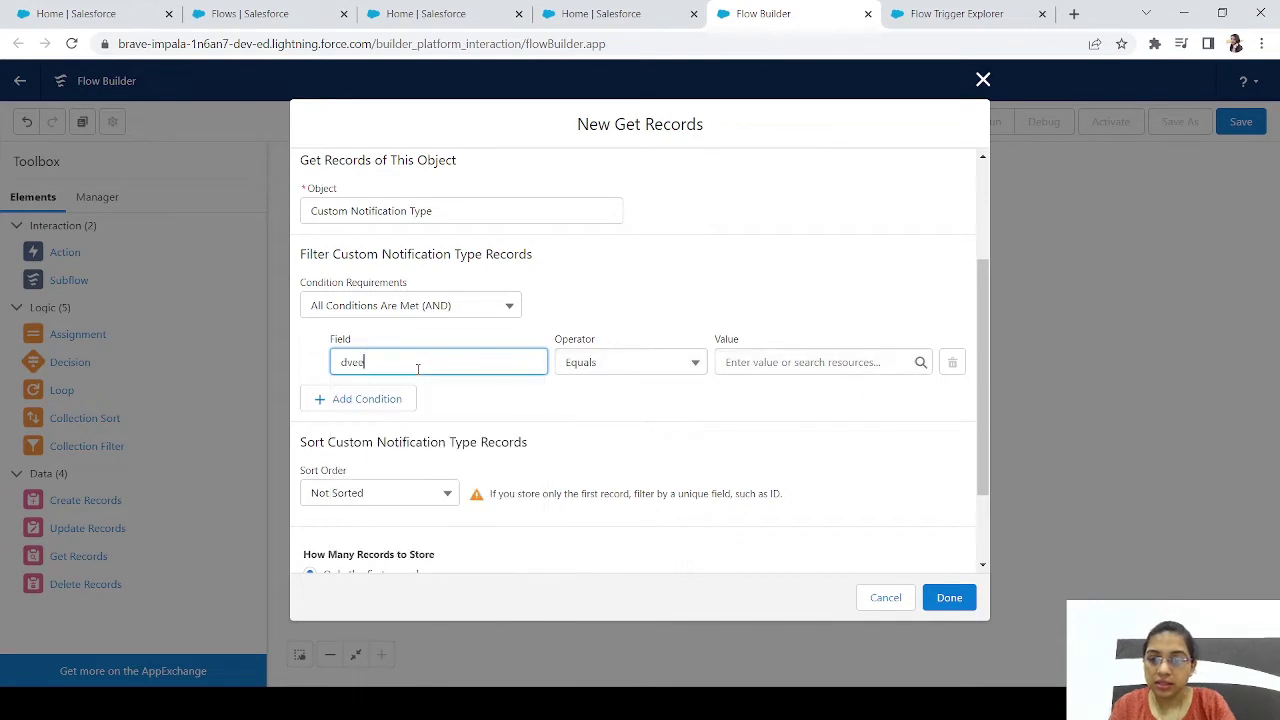
key("BackSpace")
key("BackSpace")
key("BackSpace")
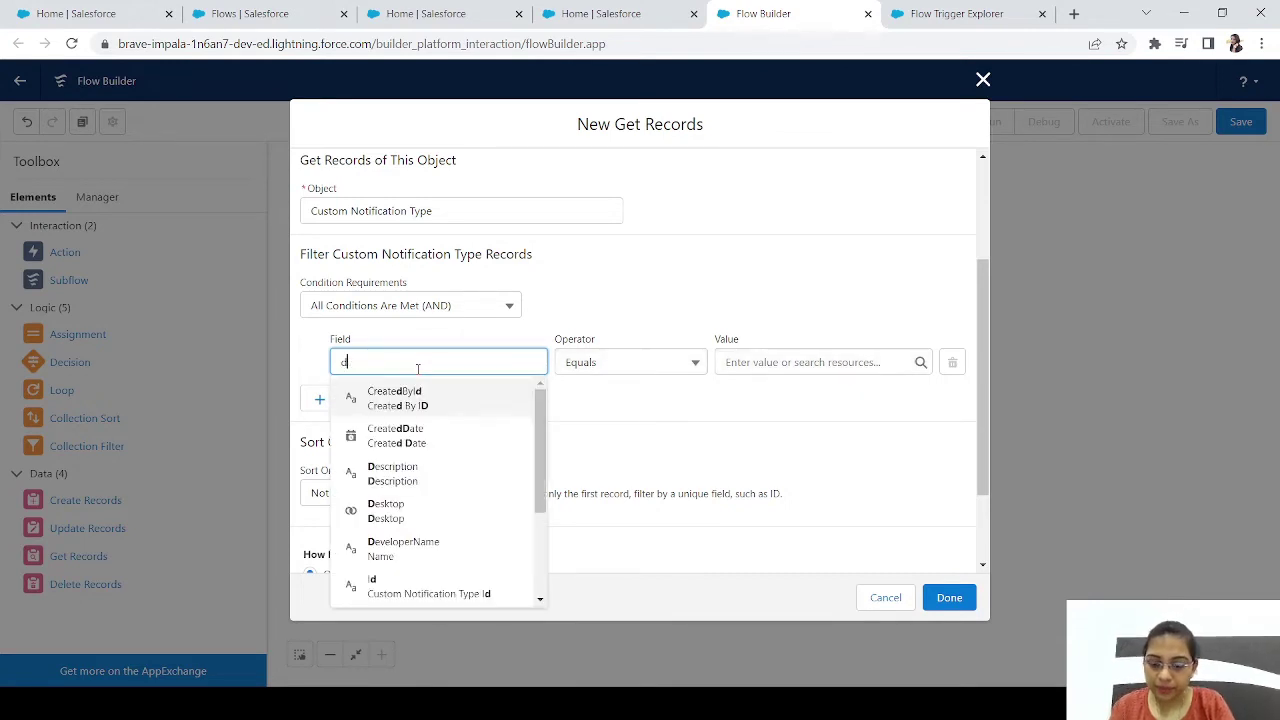
type("eve")
left_click(403, 403)
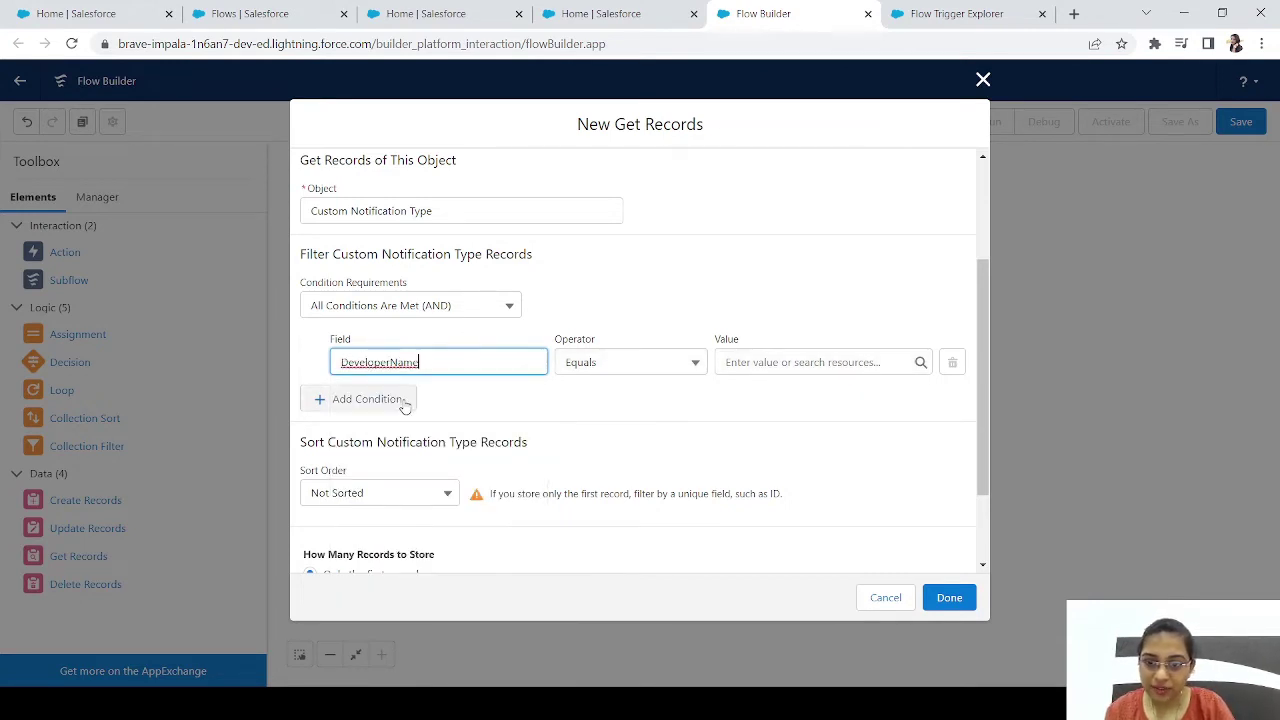
left_click(815, 363)
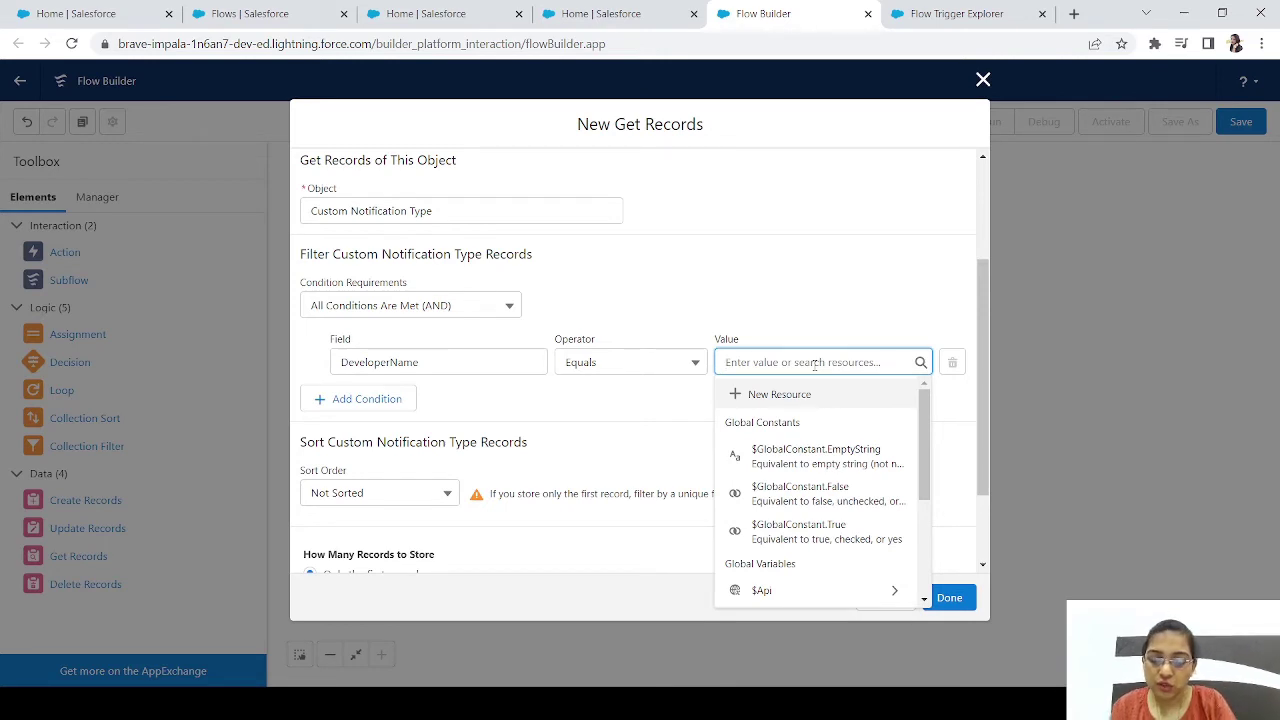
type("Case")
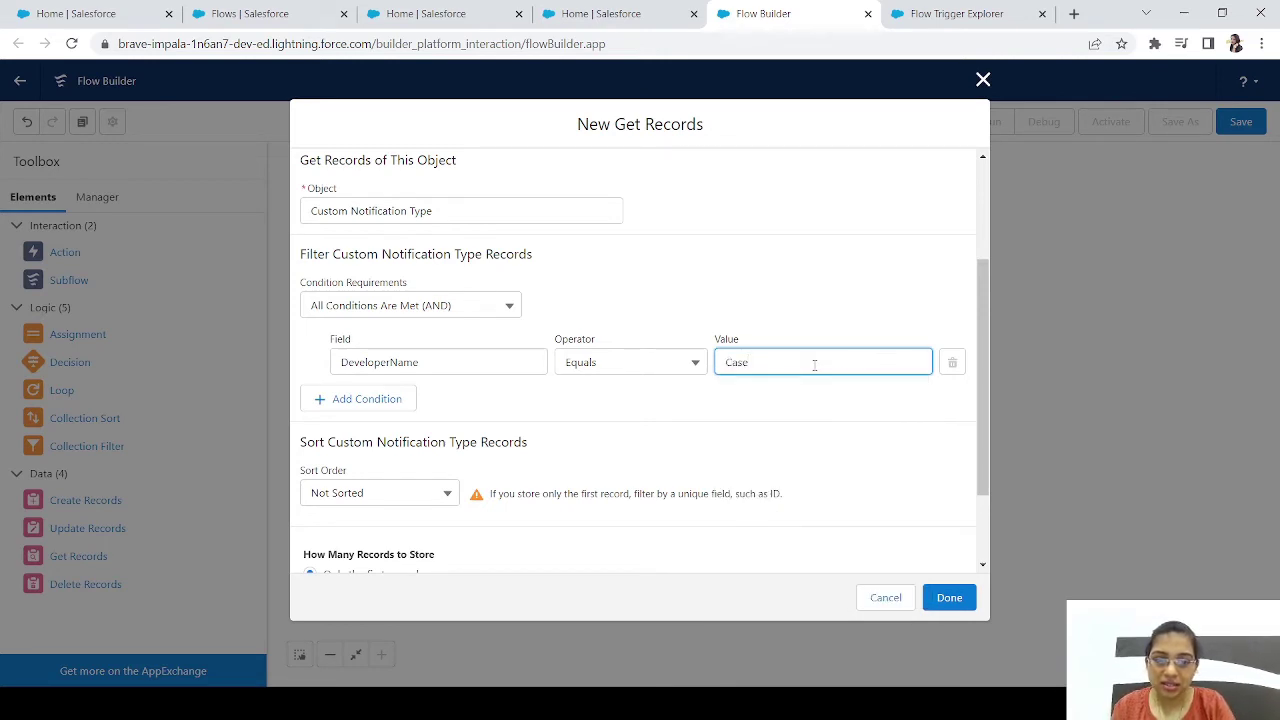
type("_Notification")
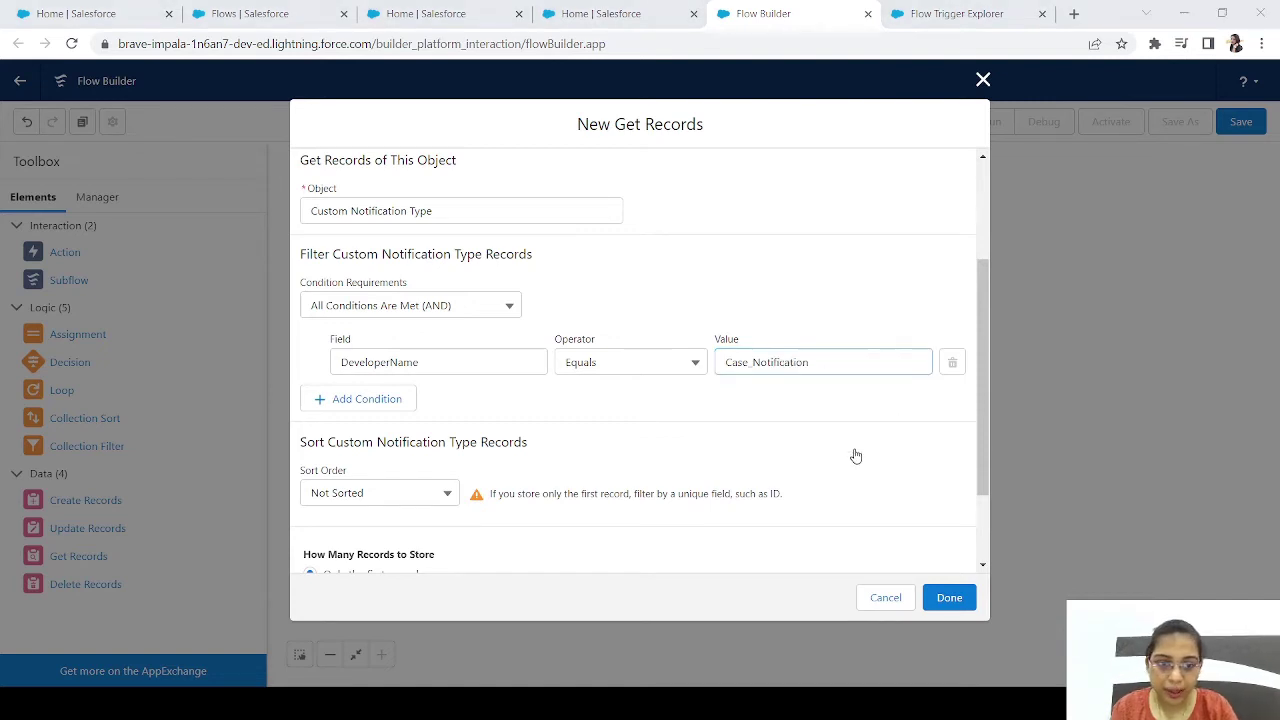
- Search Setup for notif in the other Salesforce window and check the Case Notification's API name on the Custom Notifications page
left_click(600, 14)
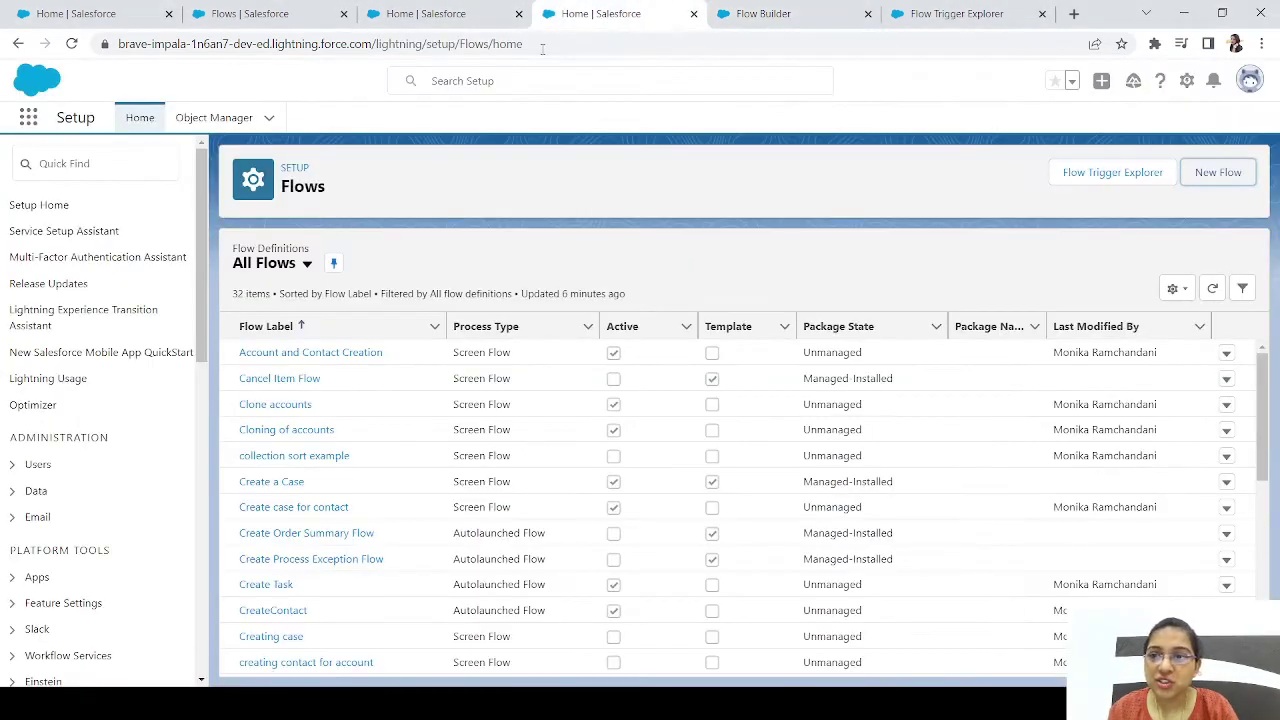
left_click(101, 170)
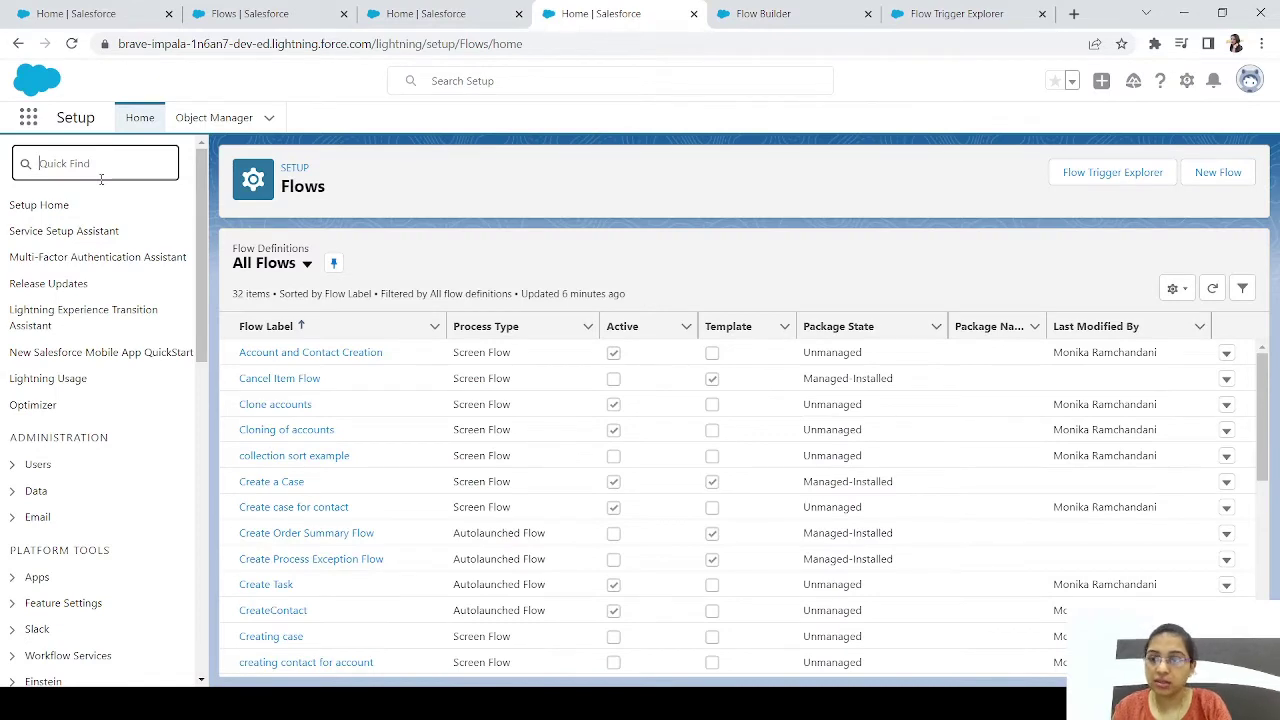
type("notif")
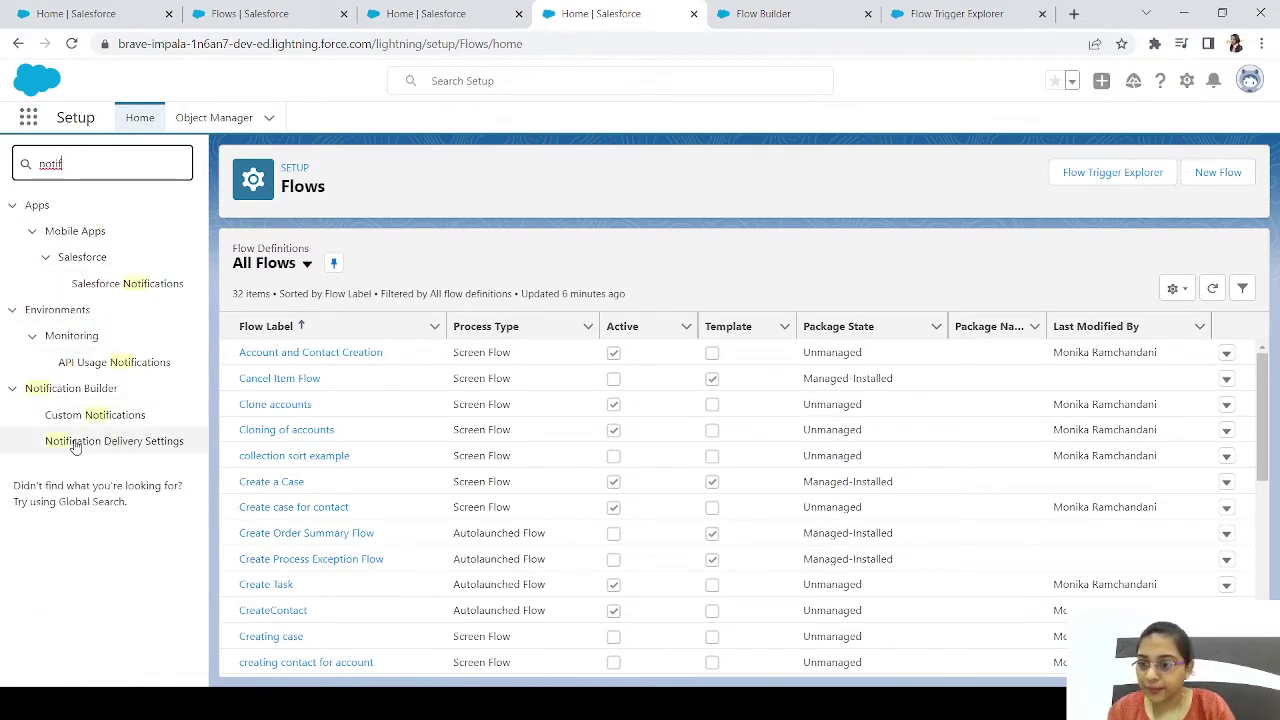
left_click(91, 416)
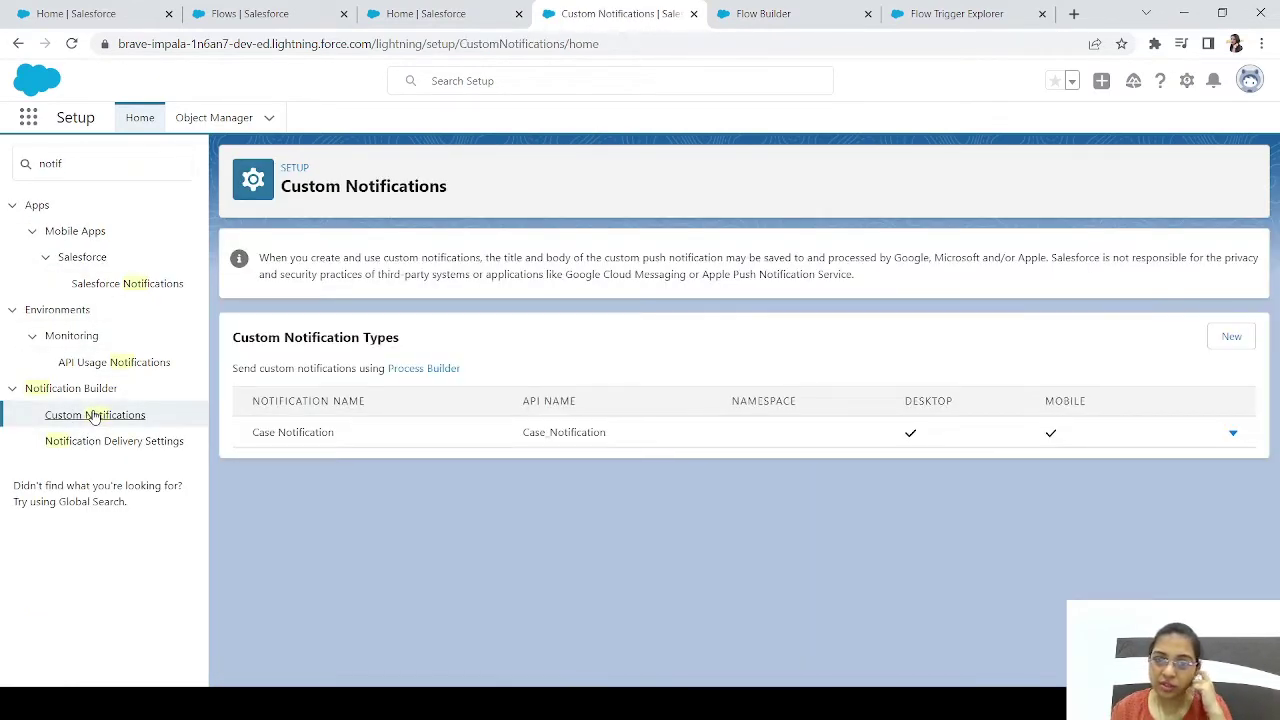
left_click_drag(612, 436, 519, 441)
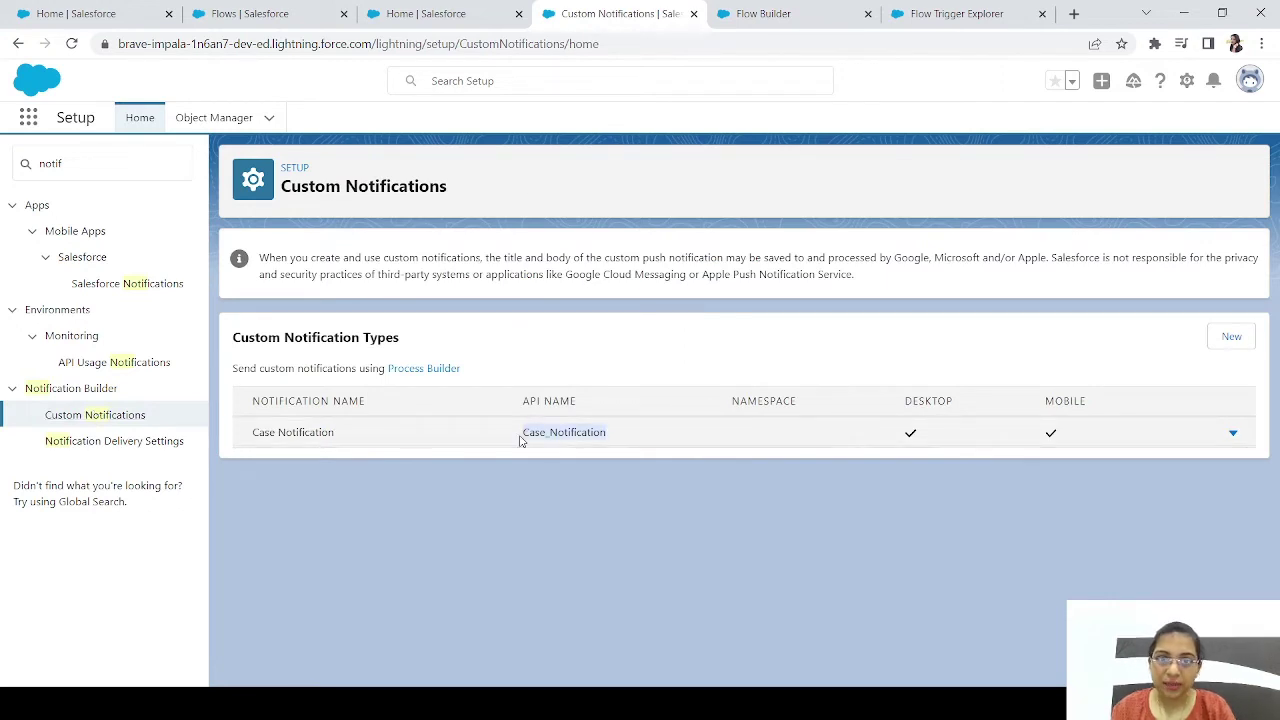
- Return to the flow and finish the Get Records element, keeping its default record storage options
left_click(792, 14)
scroll(794, 363, "down", 2)
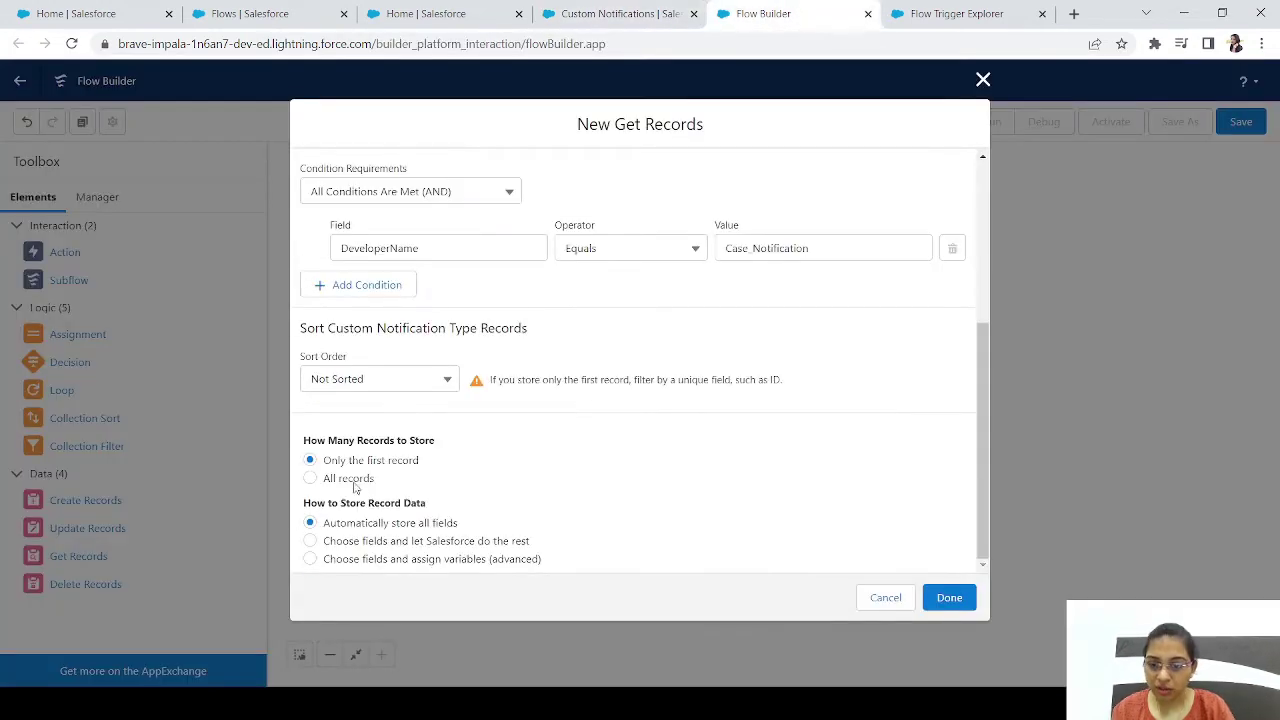
left_click(945, 598)
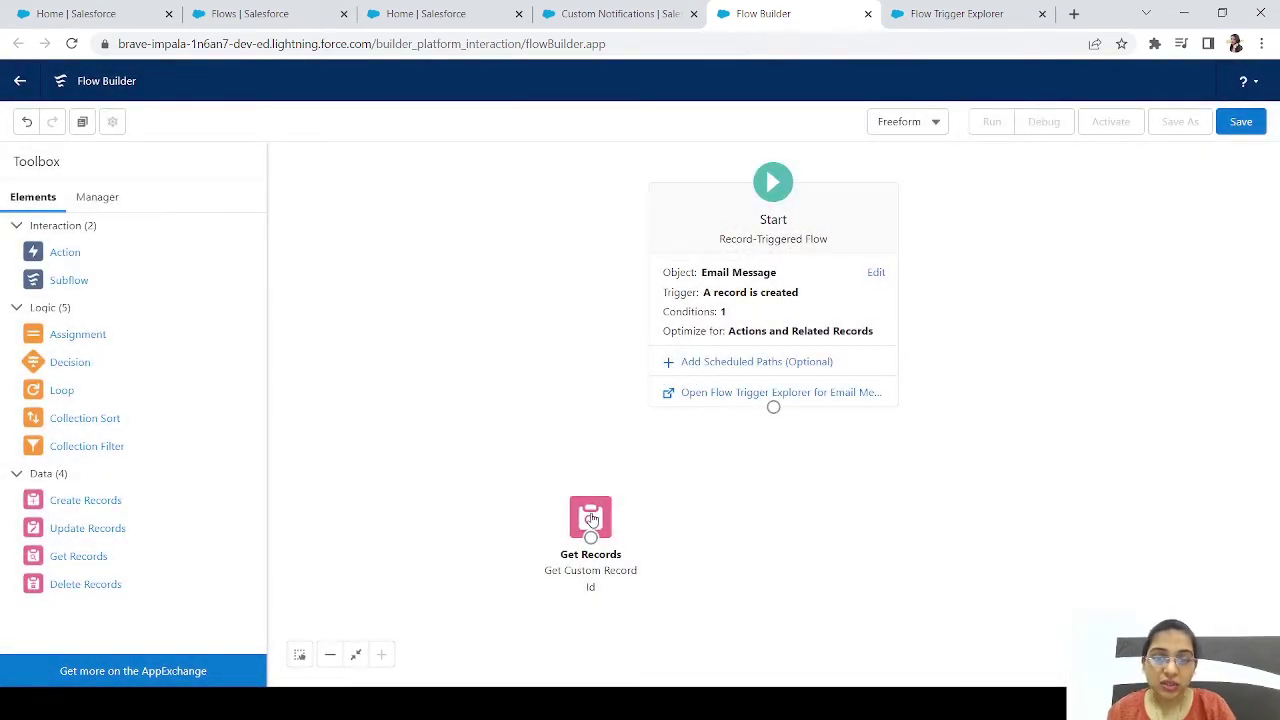
- Arrange the Start and Get Records elements side by side and connect Start to Get Records
left_click_drag(604, 517, 803, 505)
left_click_drag(806, 200, 452, 201)
left_click_drag(795, 507, 641, 272)
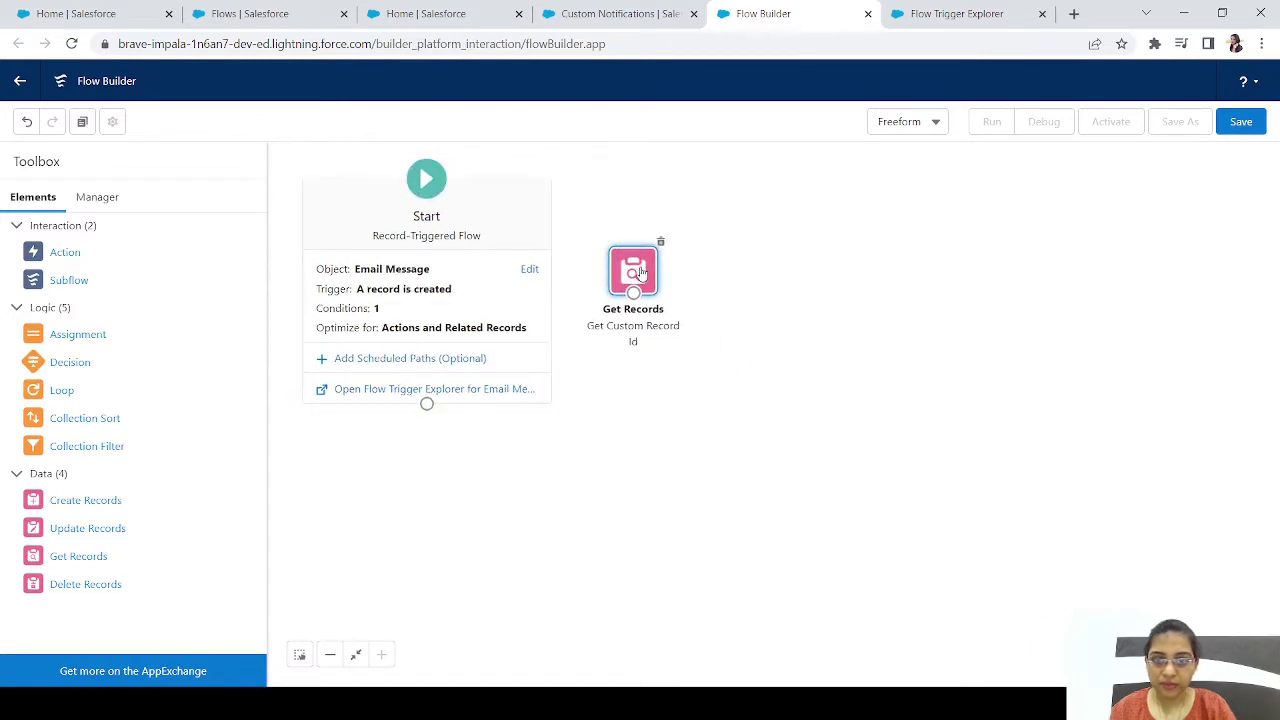
left_click_drag(426, 404, 634, 300)
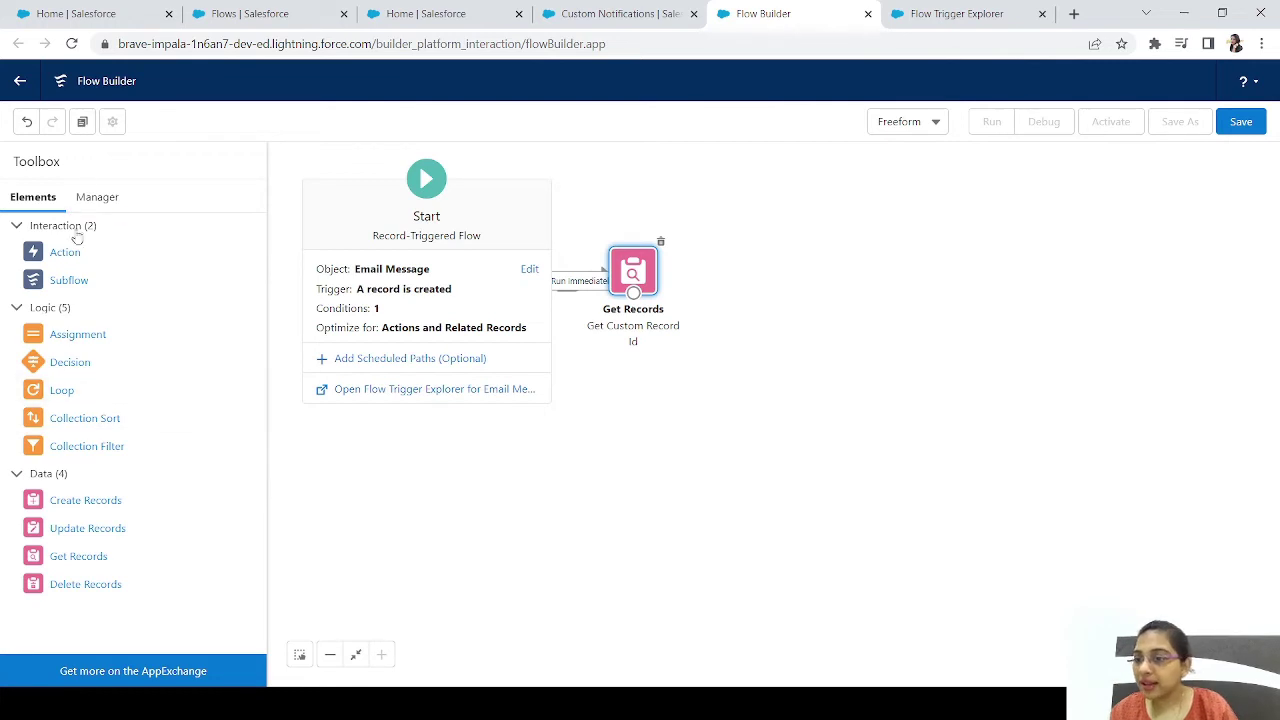
- Start a new flow resource of type Variable with the API name EmailIds
left_click(94, 199)
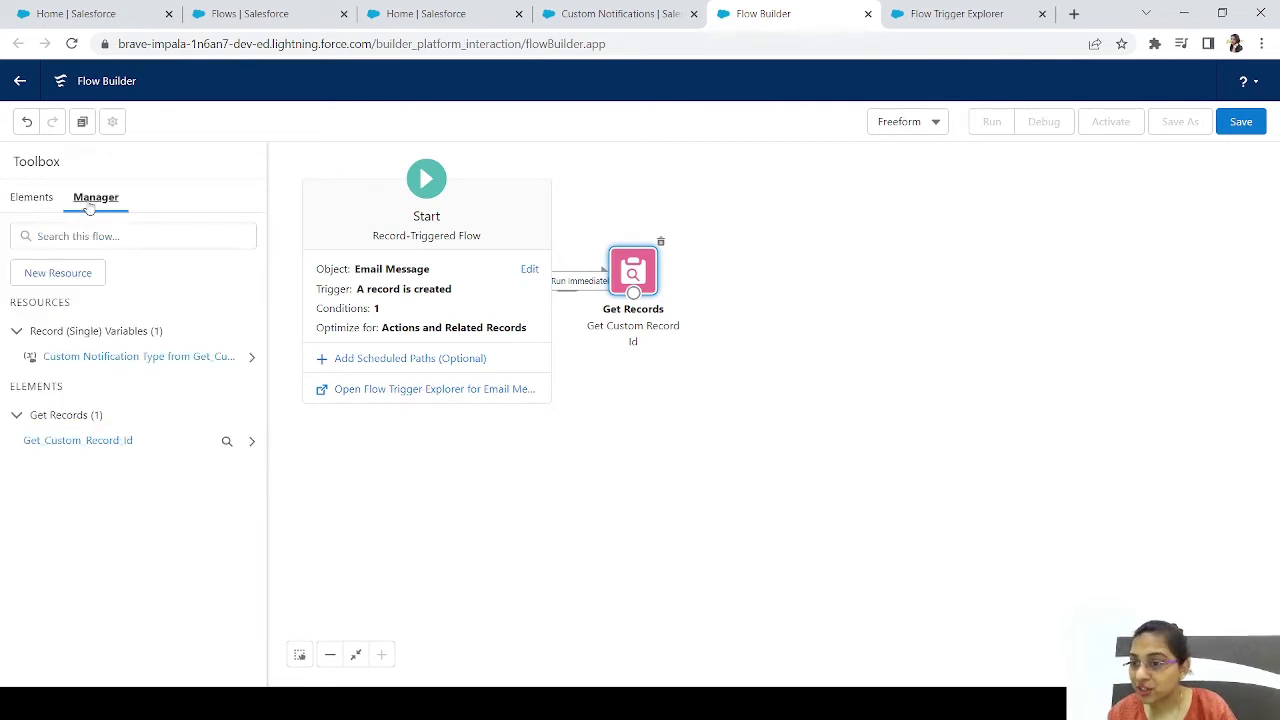
left_click(46, 279)
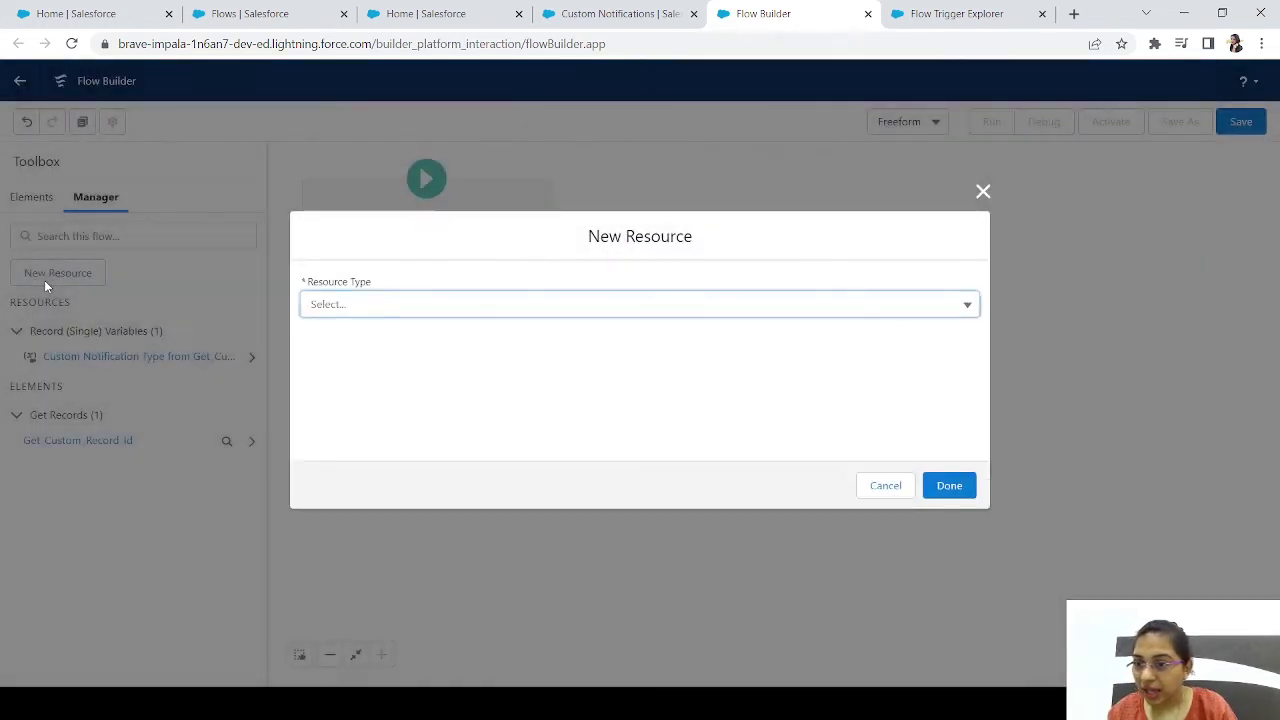
left_click(452, 312)
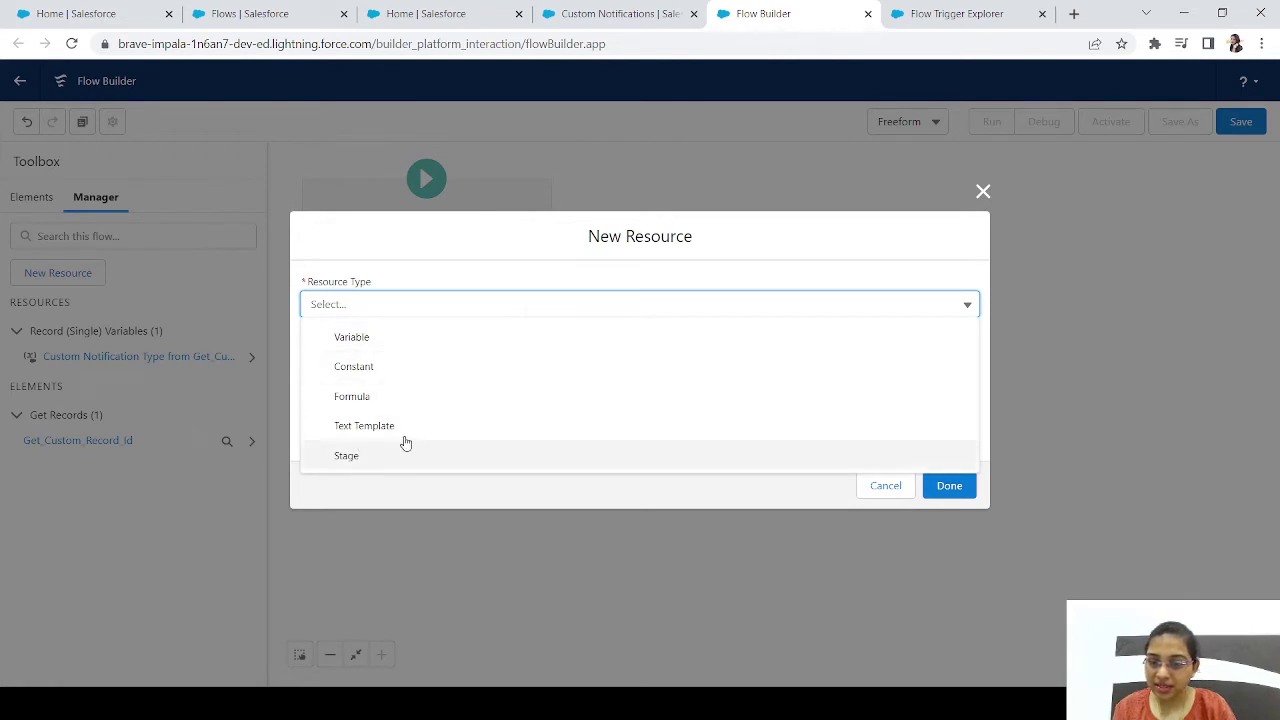
left_click(364, 337)
left_click(352, 342)
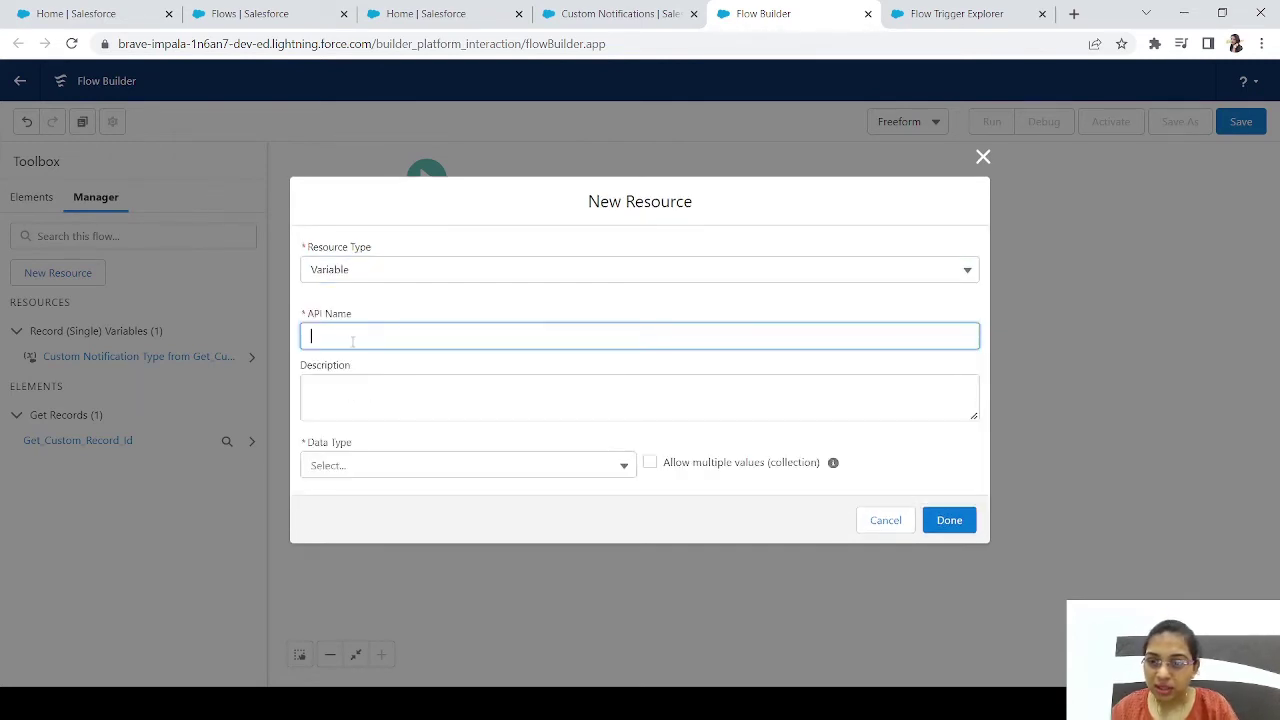
type("Emai")
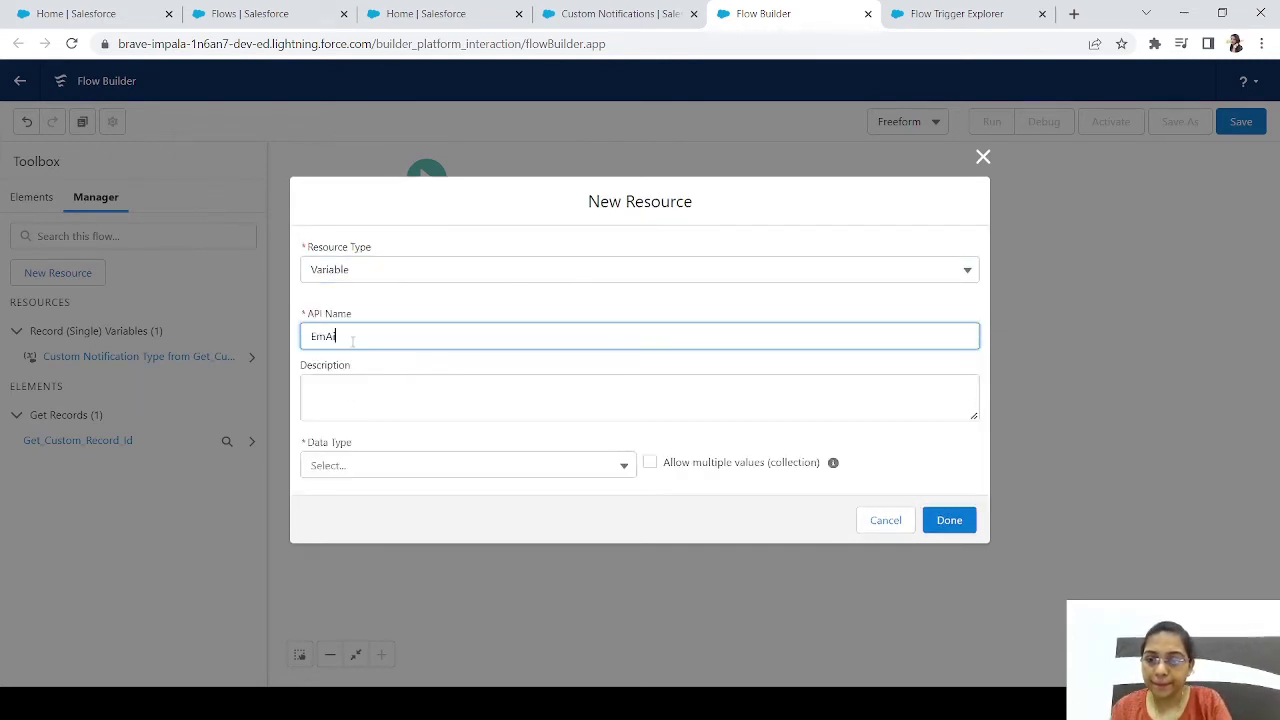
type("lIds")
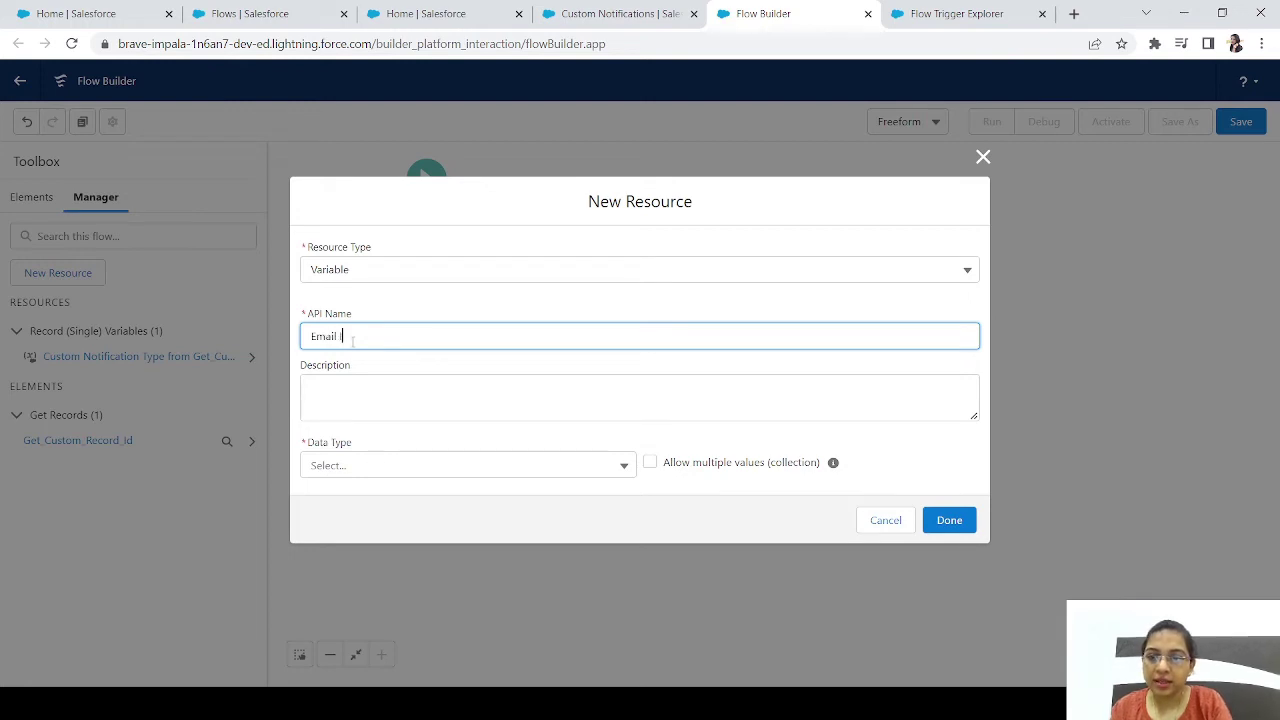
key("Tab")
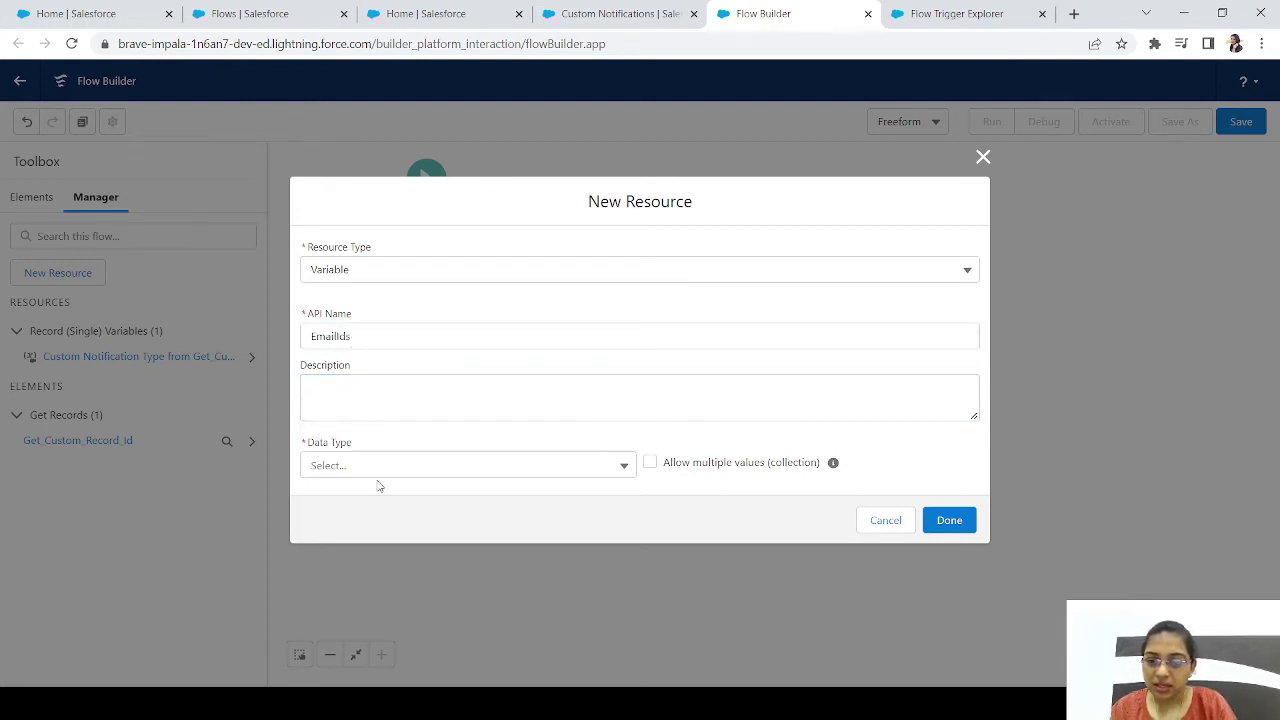
- Set the EmailIds variable's data type to Text and allow multiple values as a collection
left_click(409, 465)
left_click(363, 237)
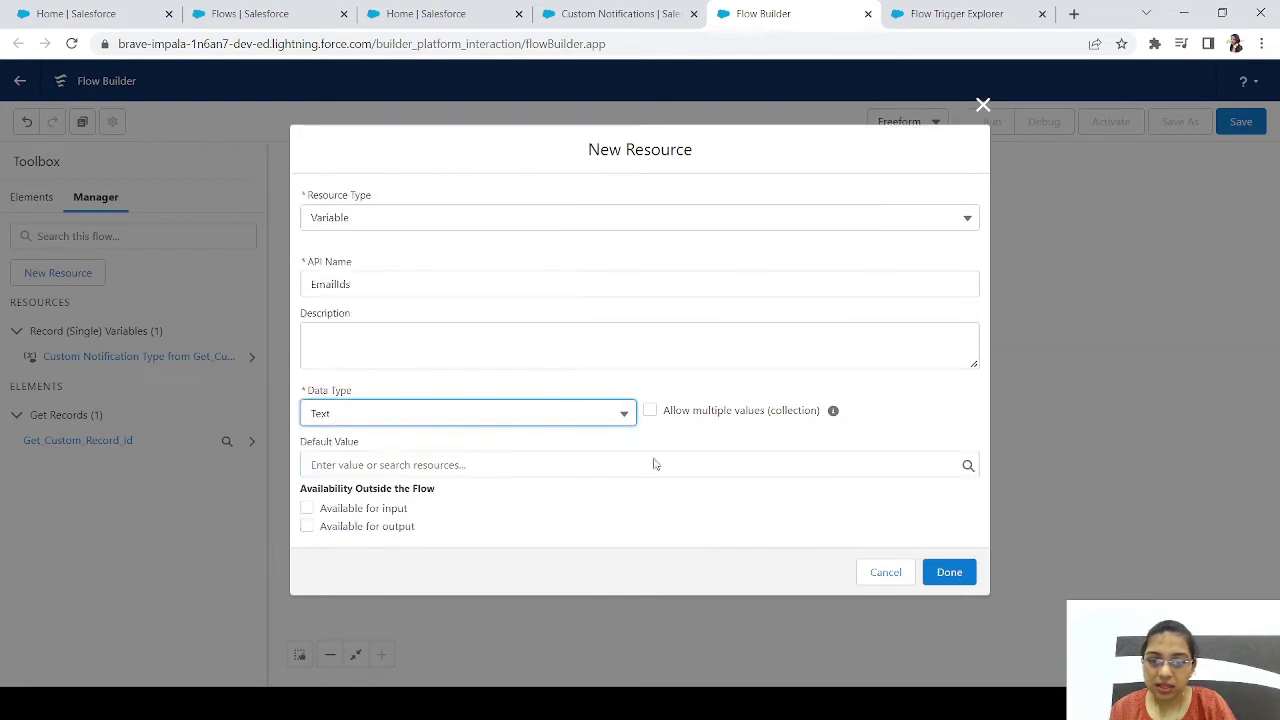
left_click(651, 412)
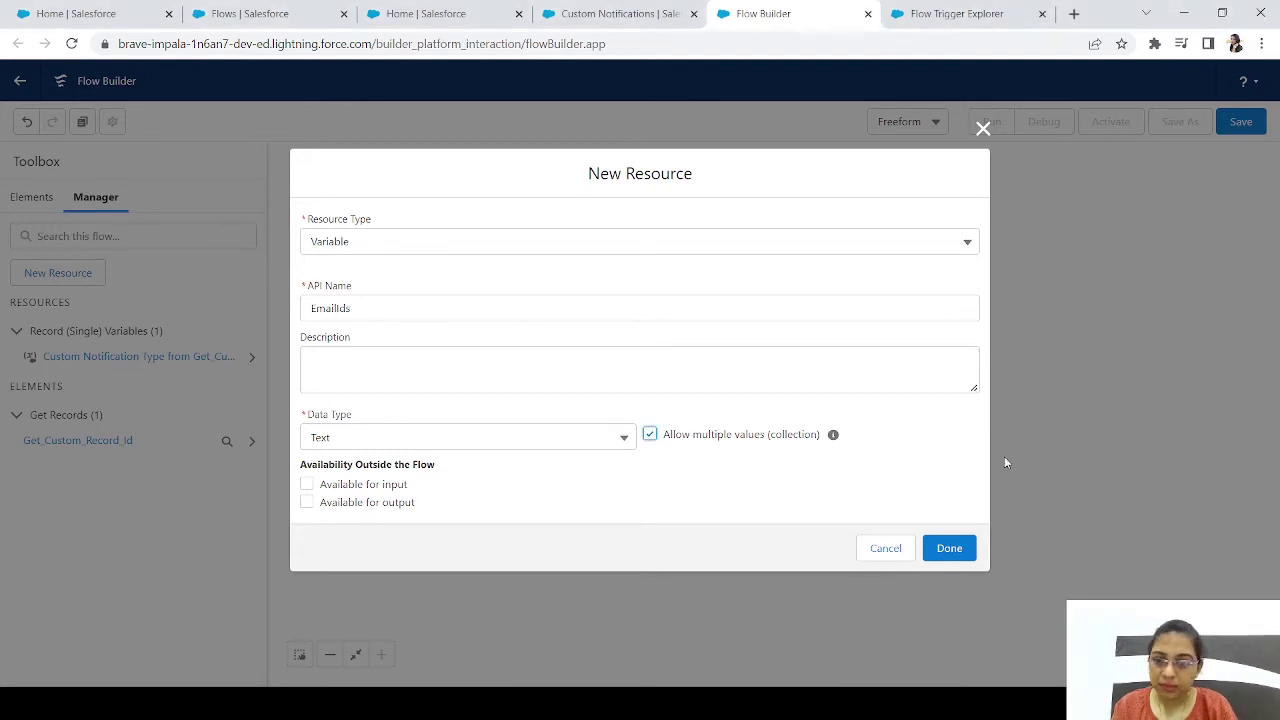
- Finish the EmailIds variable and add an Assignment element to the flow canvas beyond the Get Records element
left_click(949, 548)
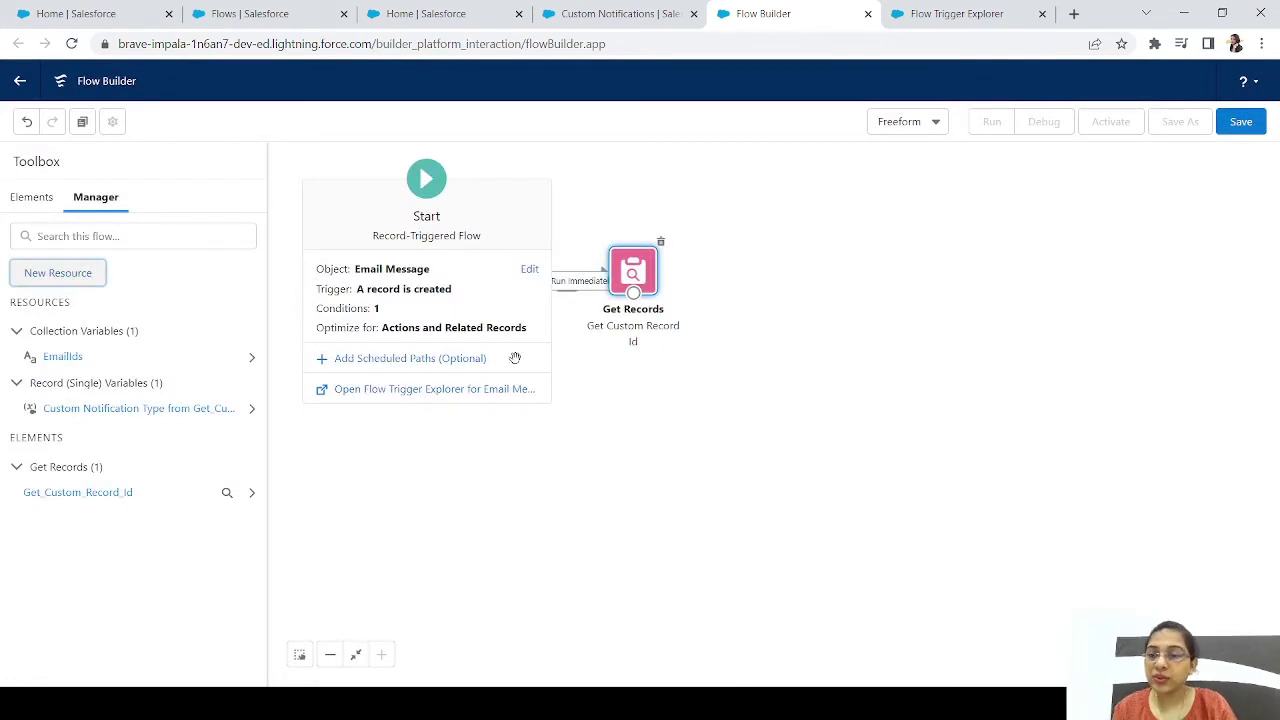
left_click(30, 198)
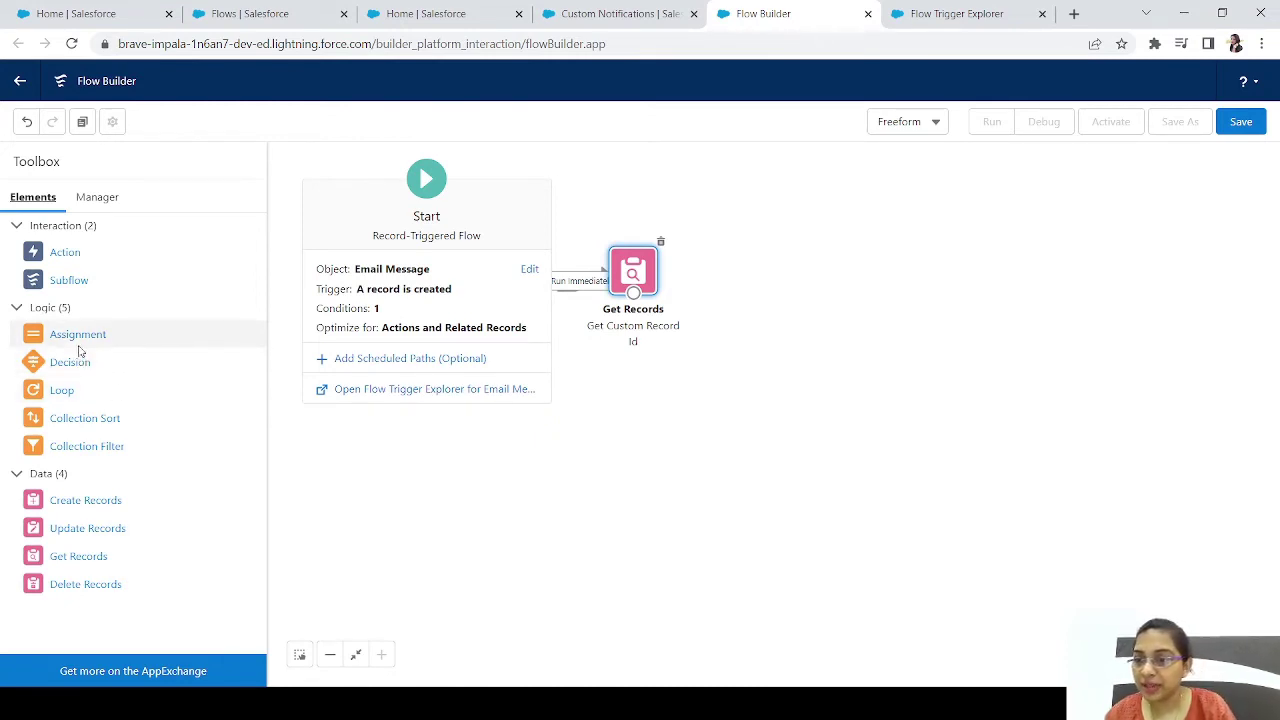
left_click_drag(74, 337, 770, 465)
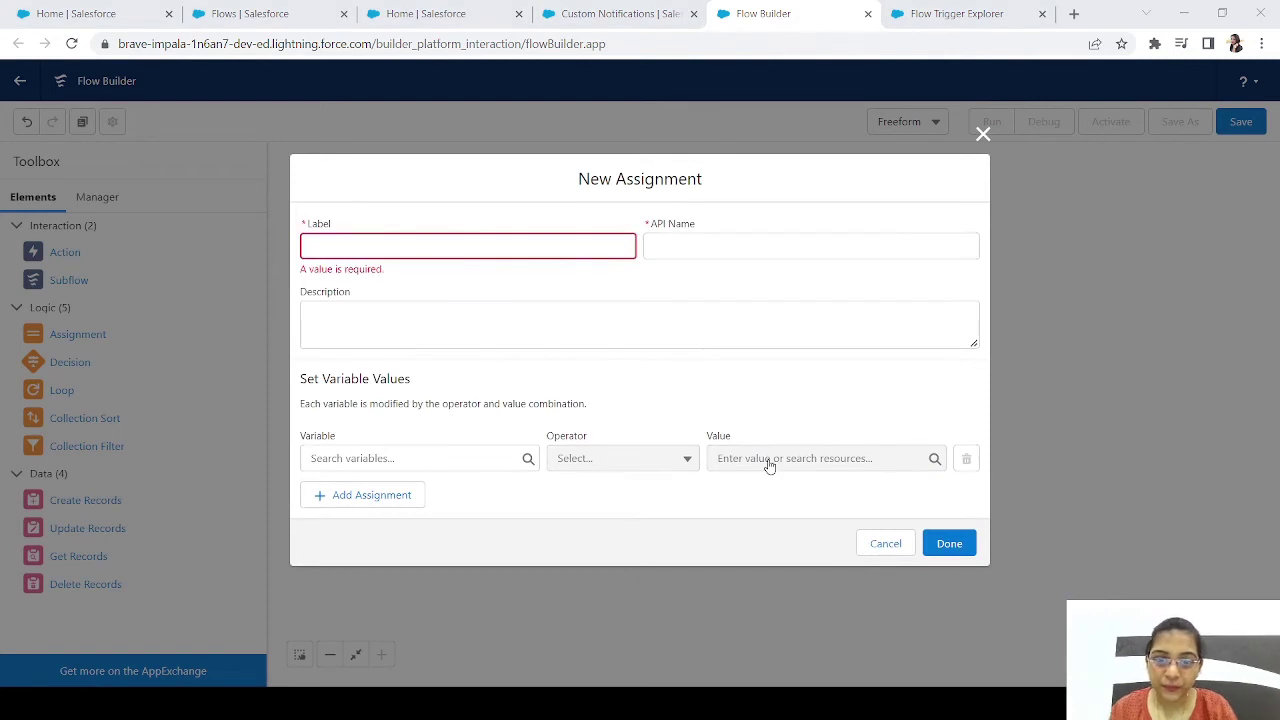
- Label the new assignment Assign Recipients and let its API name fill in from the label
type("A")
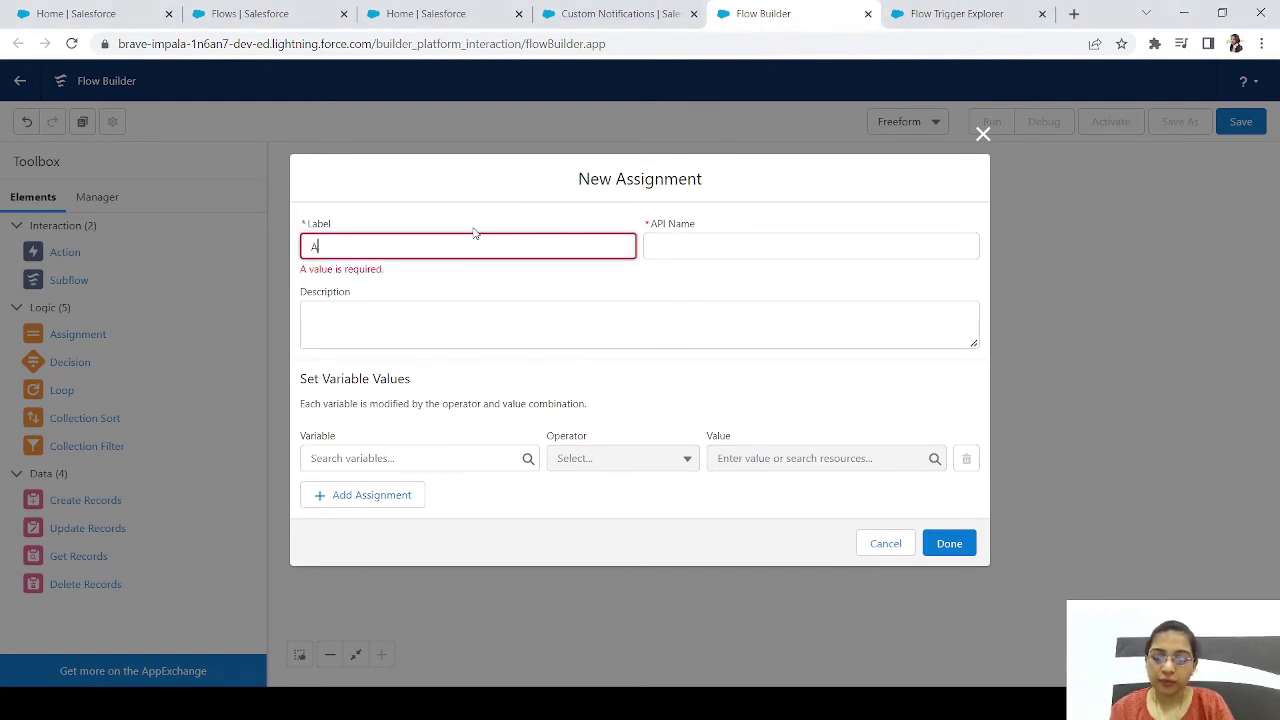
type("ssign Recei")
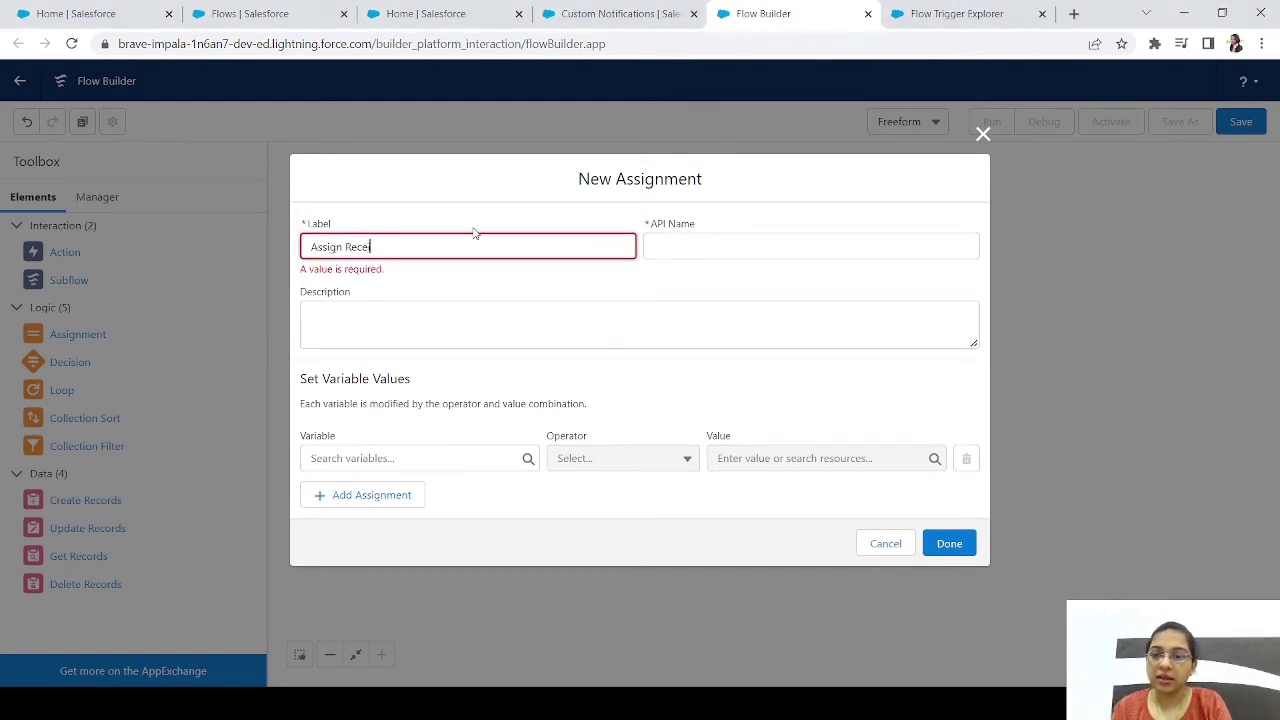
type("pient")
key("BackSpace")
key("BackSpace")
key("BackSpace")
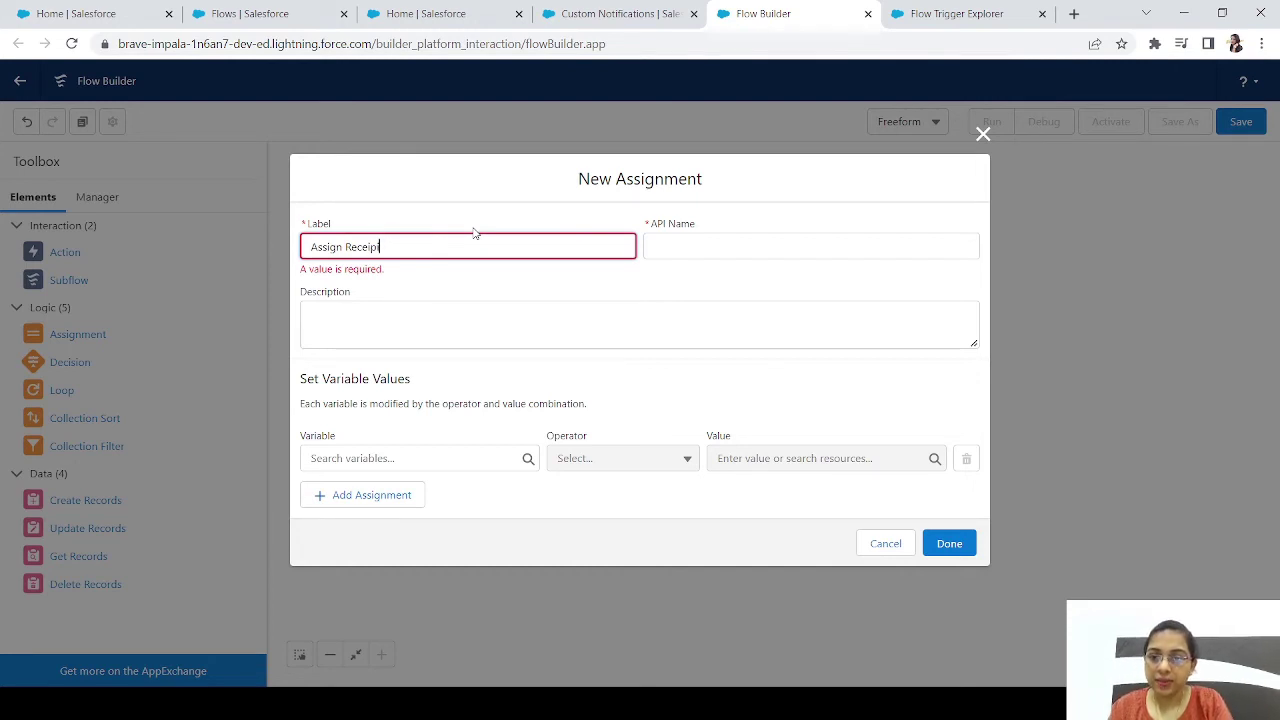
key("BackSpace")
key("BackSpace")
key("BackSpace")
key("BackSpace")
key("BackSpace")
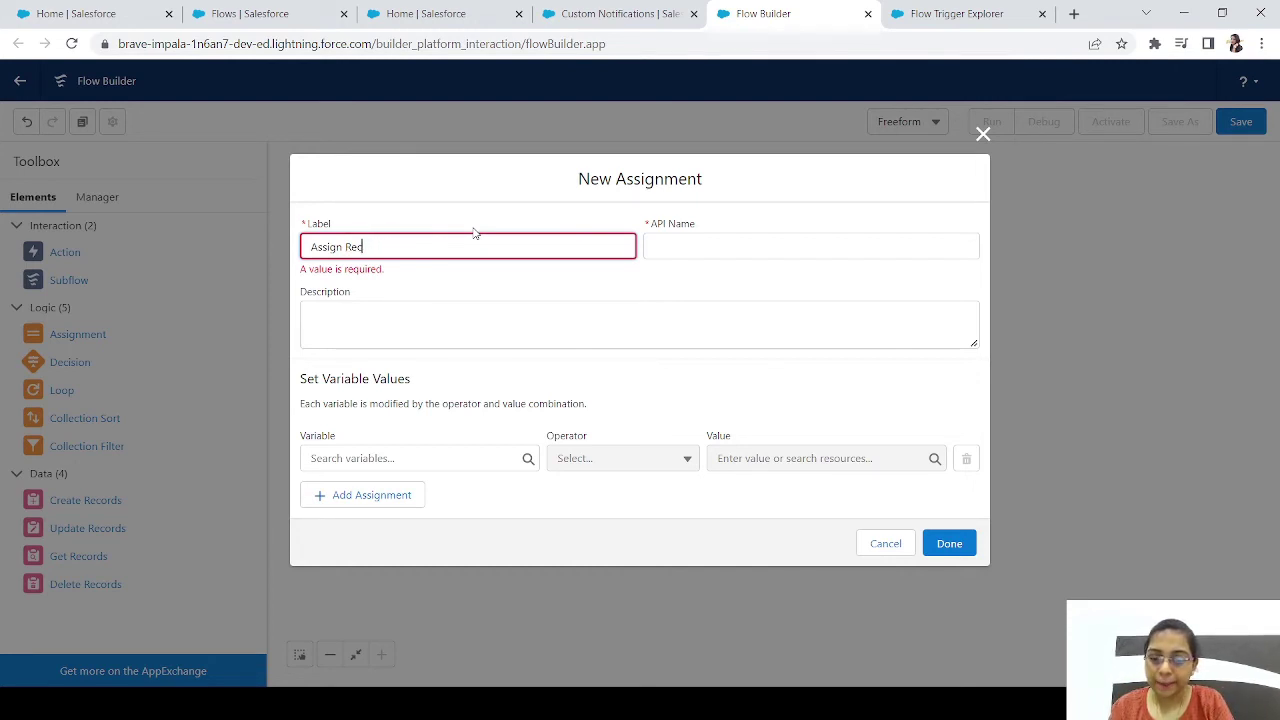
type("ci")
key("BackSpace")
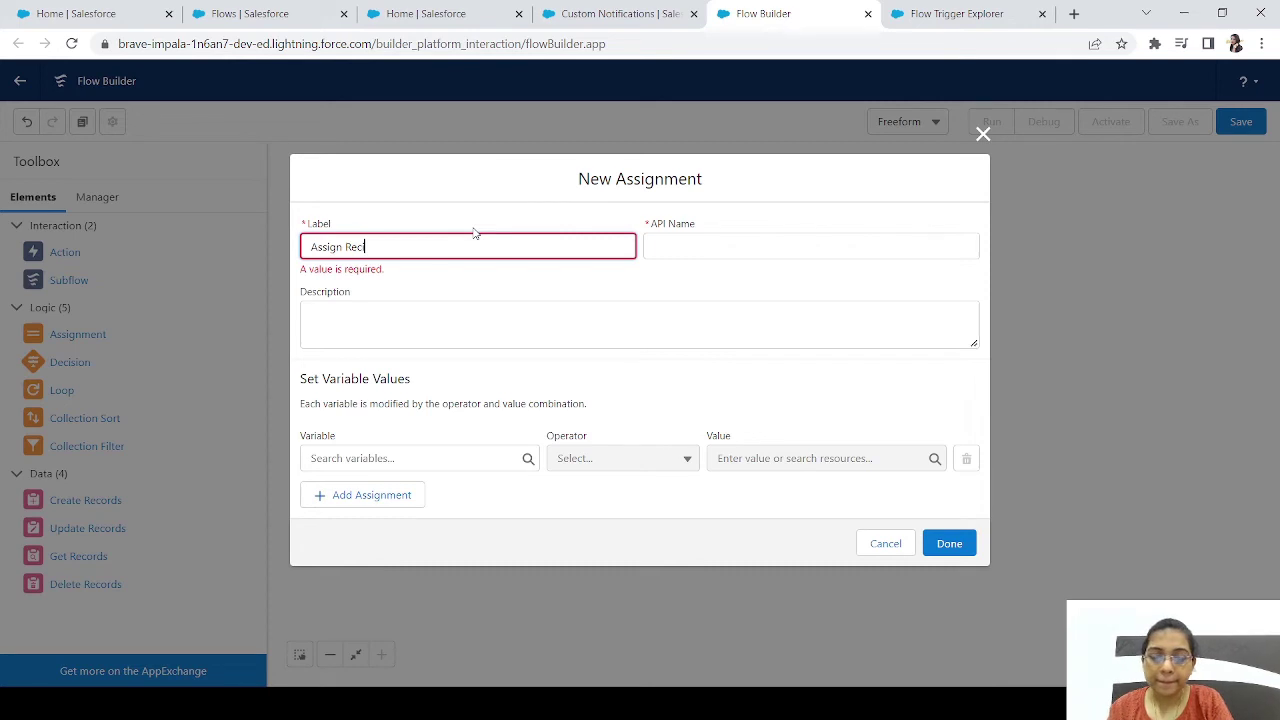
type("ipients")
key("Tab")
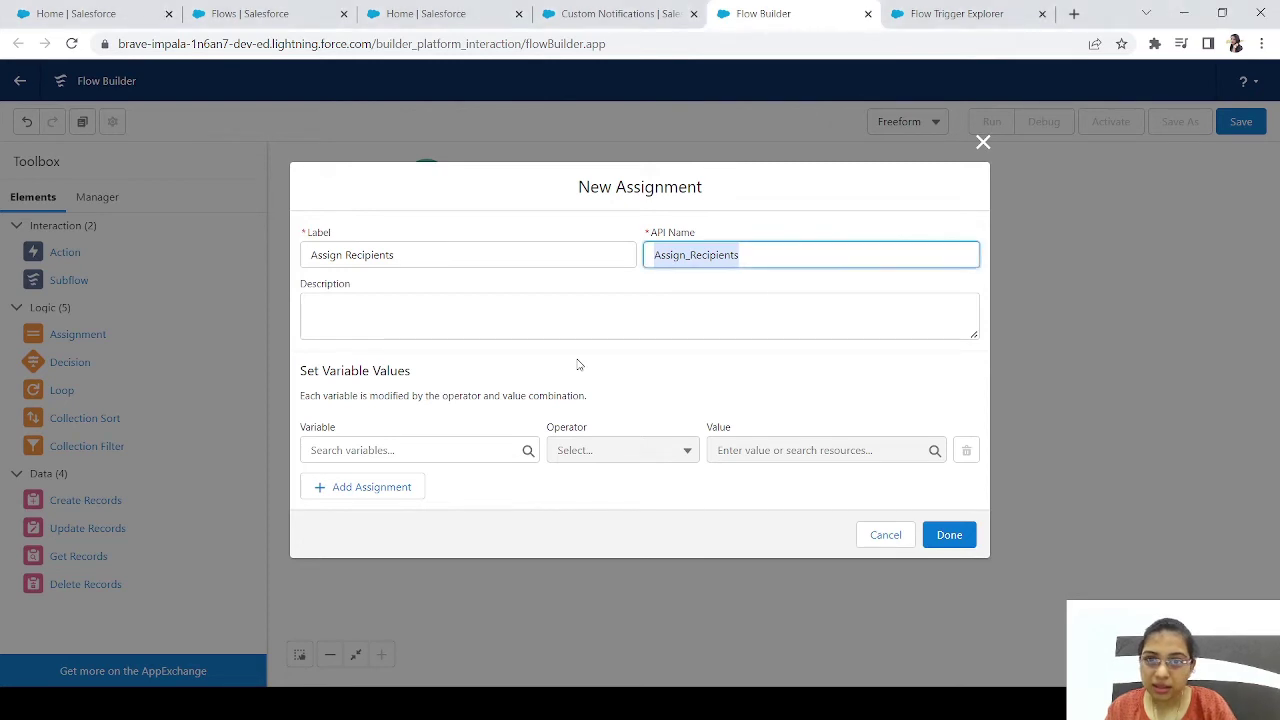
- Choose the EmailIds collection as the variable to assign, with the operator Add
left_click(411, 450)
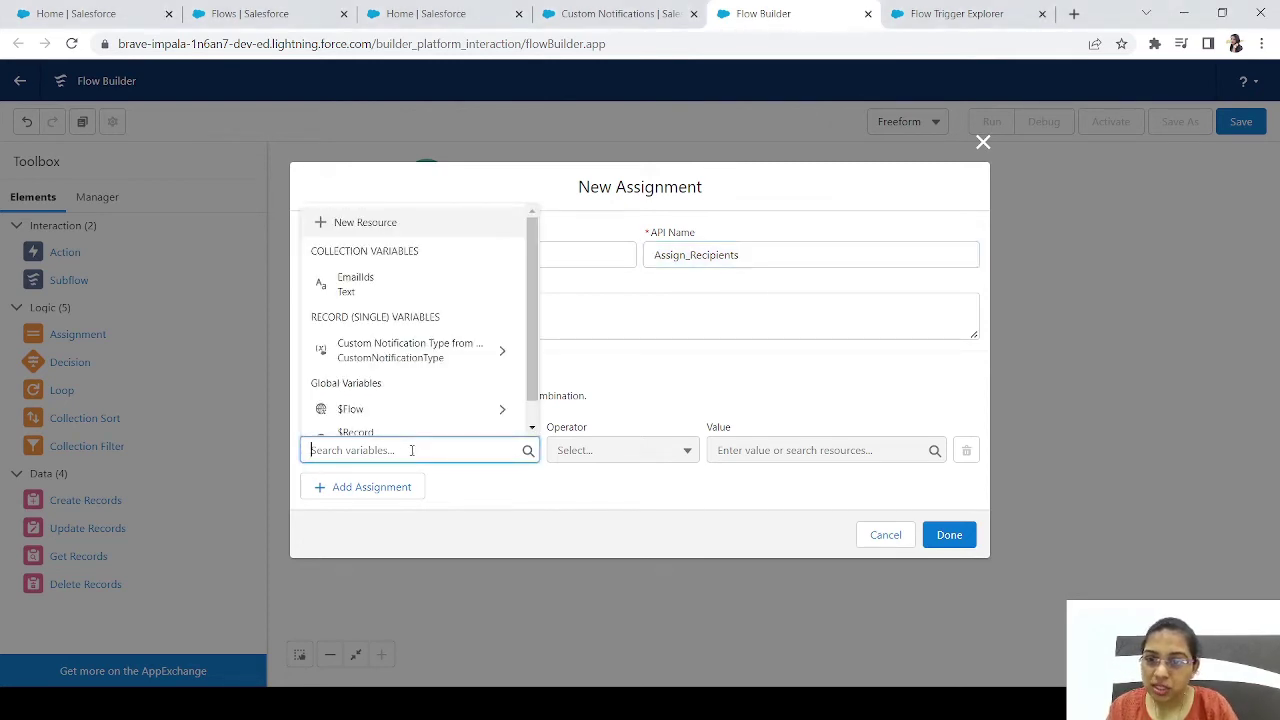
left_click(355, 284)
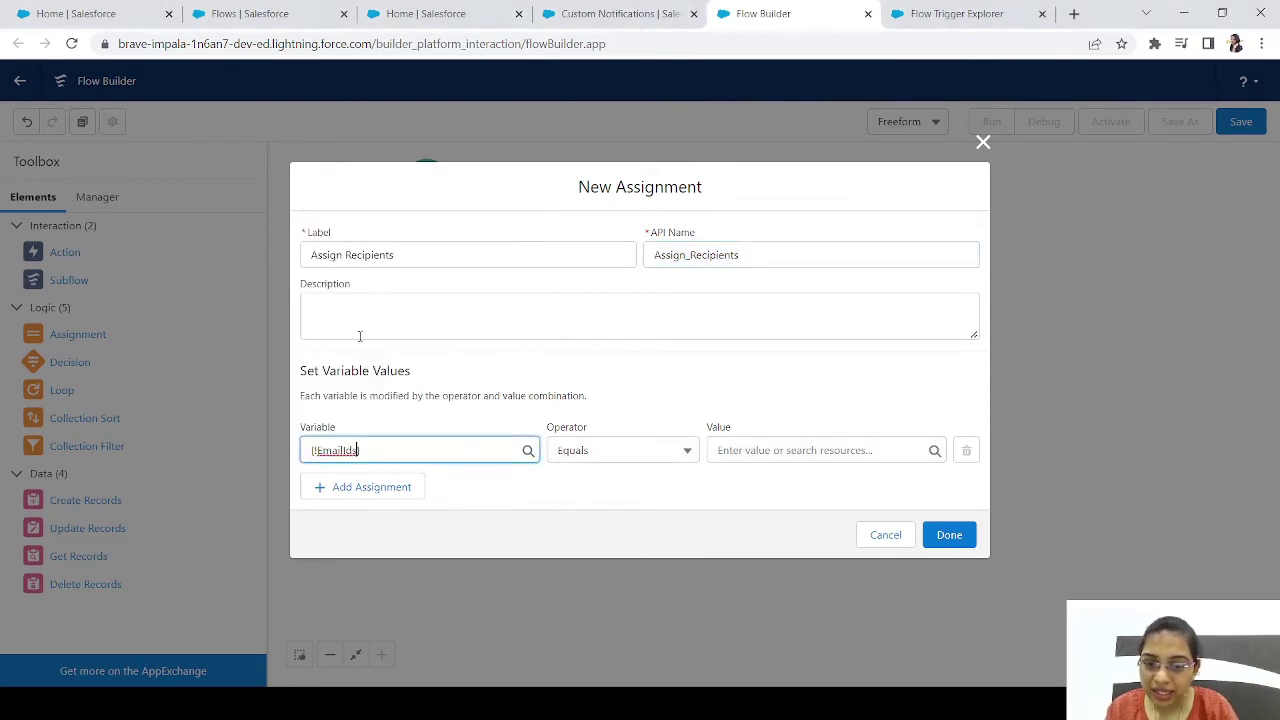
left_click(656, 456)
left_click(600, 254)
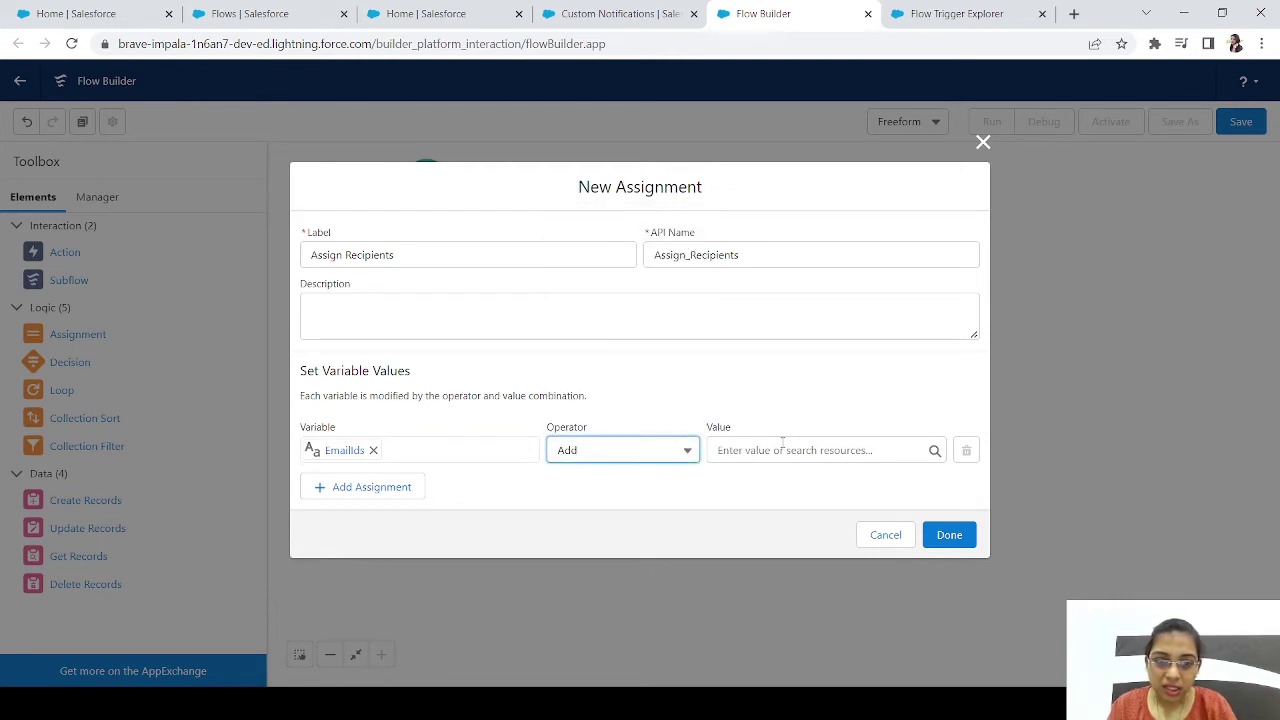
- Set the assignment value to the OwnerId of the $Record's parent case, finish the element and connect Get Records to it
left_click(784, 449)
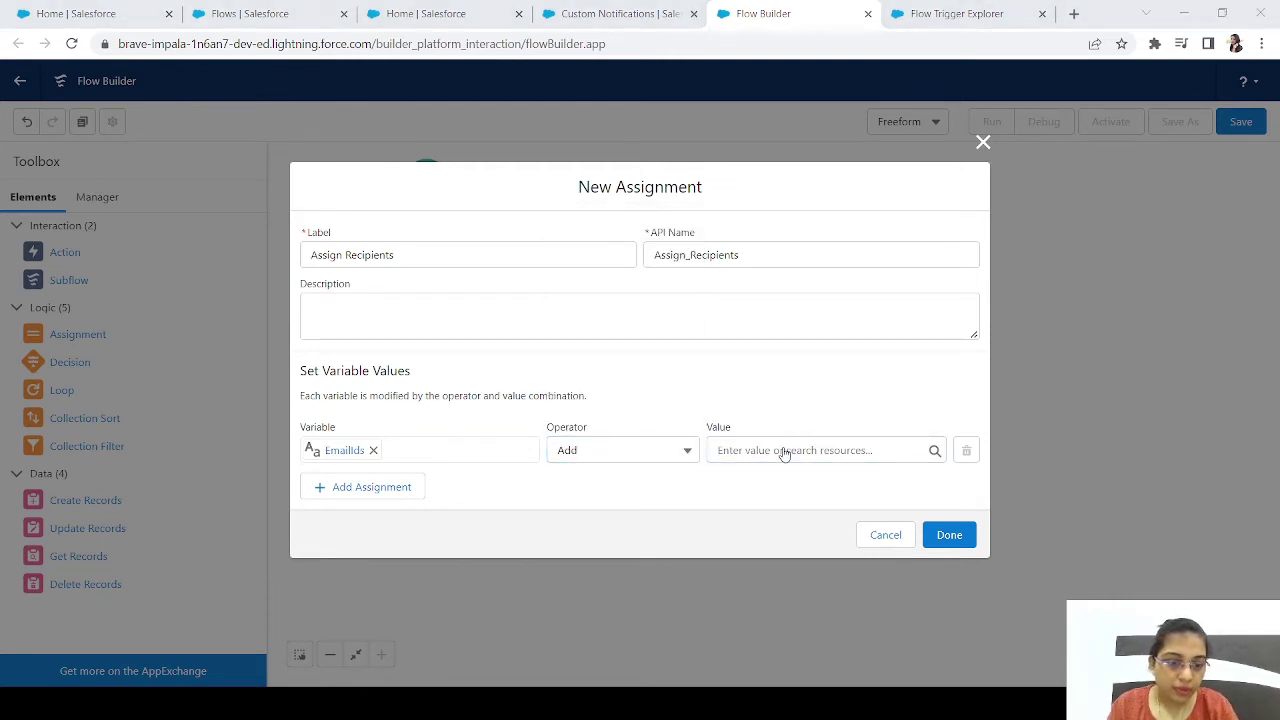
left_click(784, 450)
type("rr")
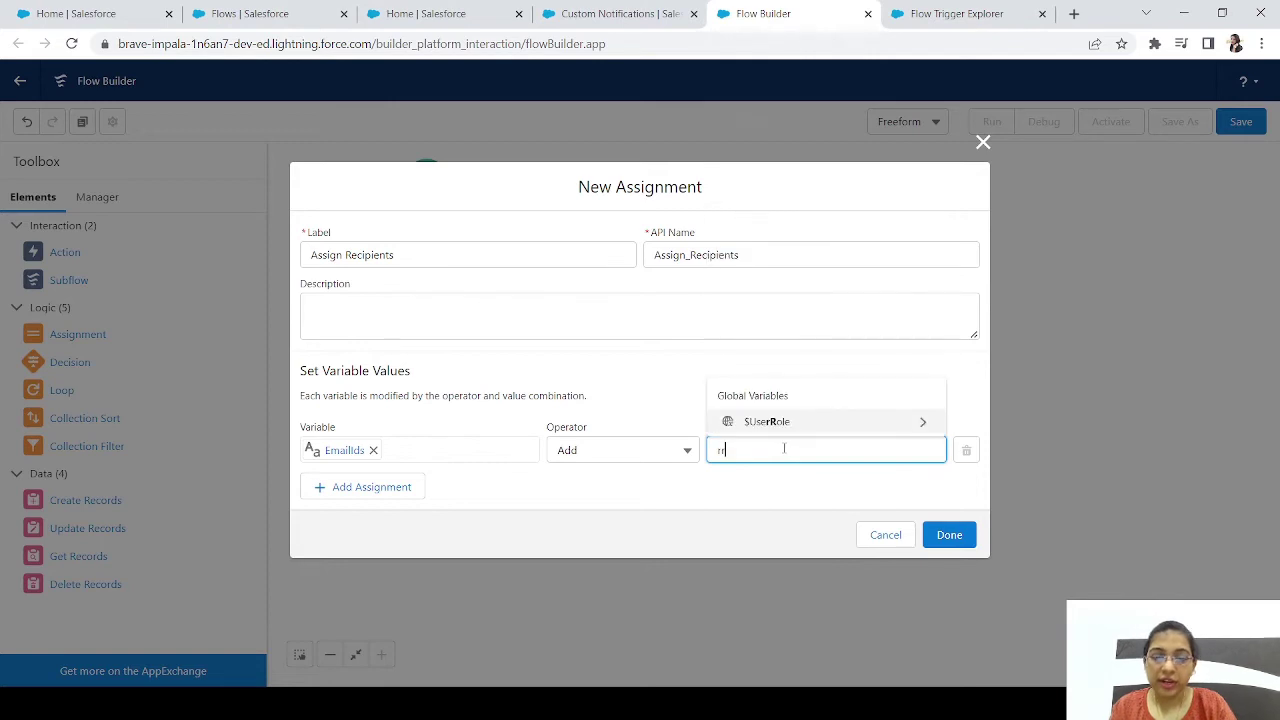
key("BackSpace")
type("eco")
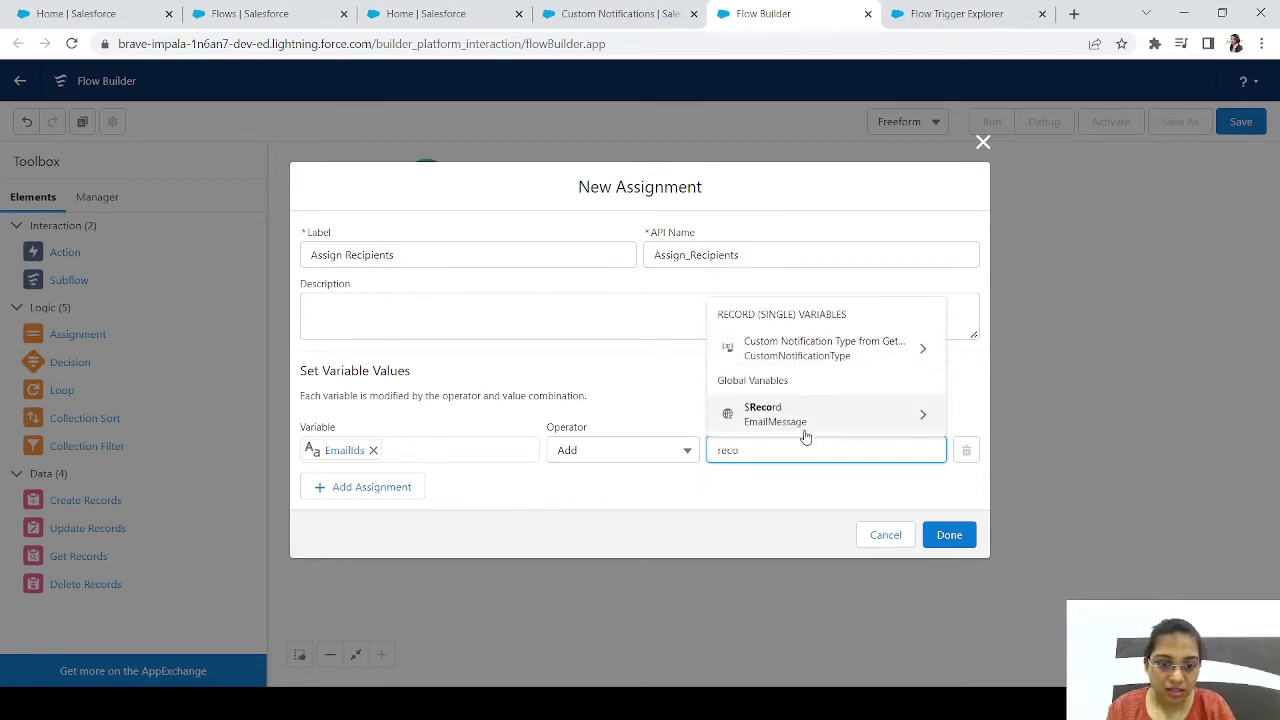
left_click(838, 417)
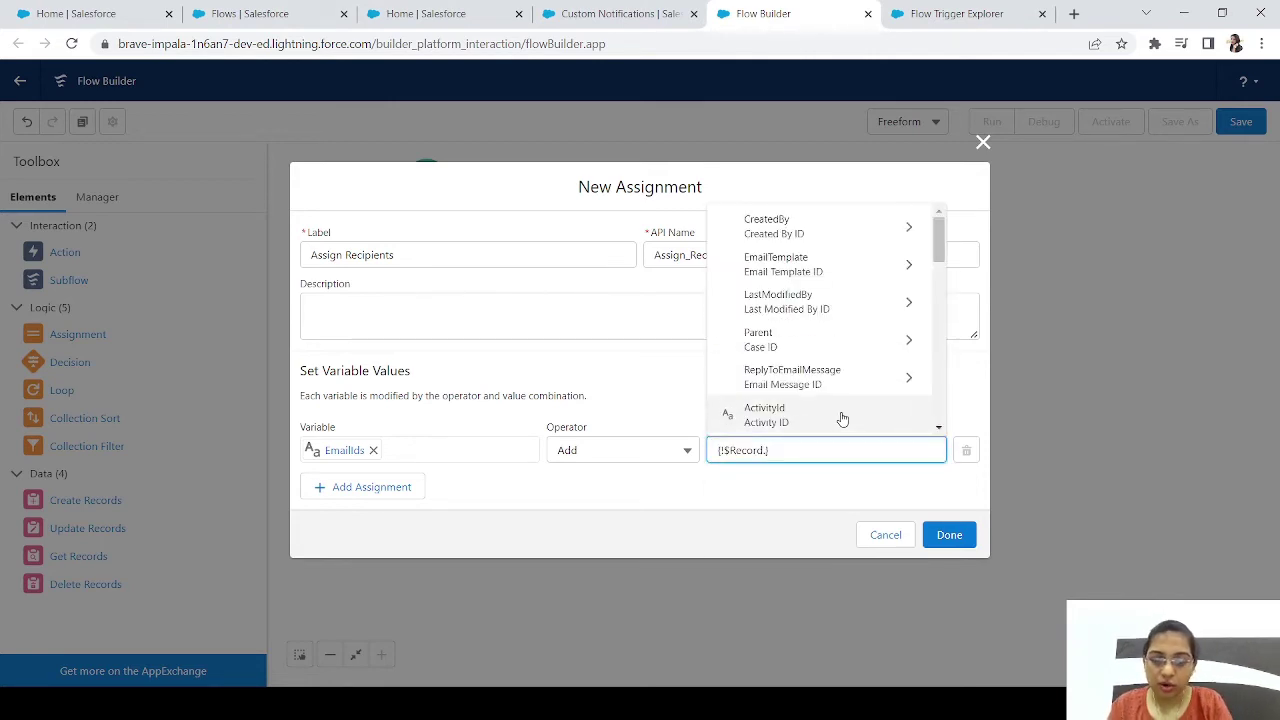
type("ow")
key("BackSpace")
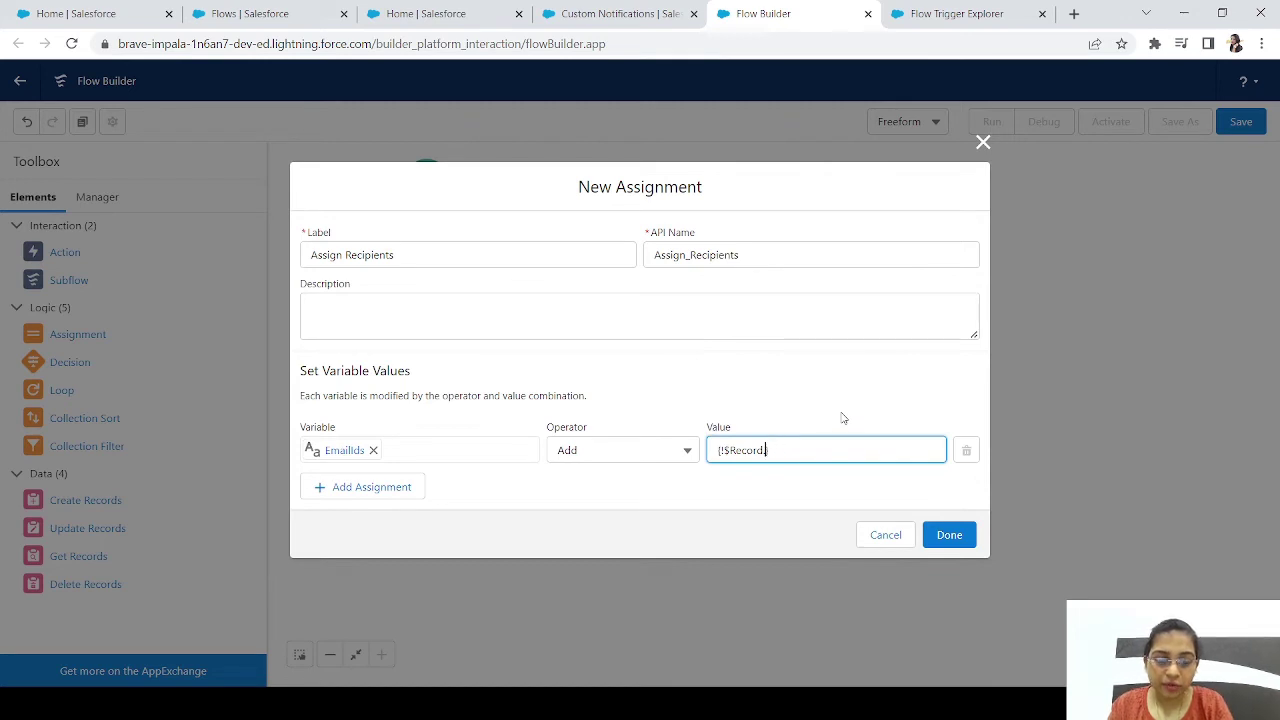
type("ca")
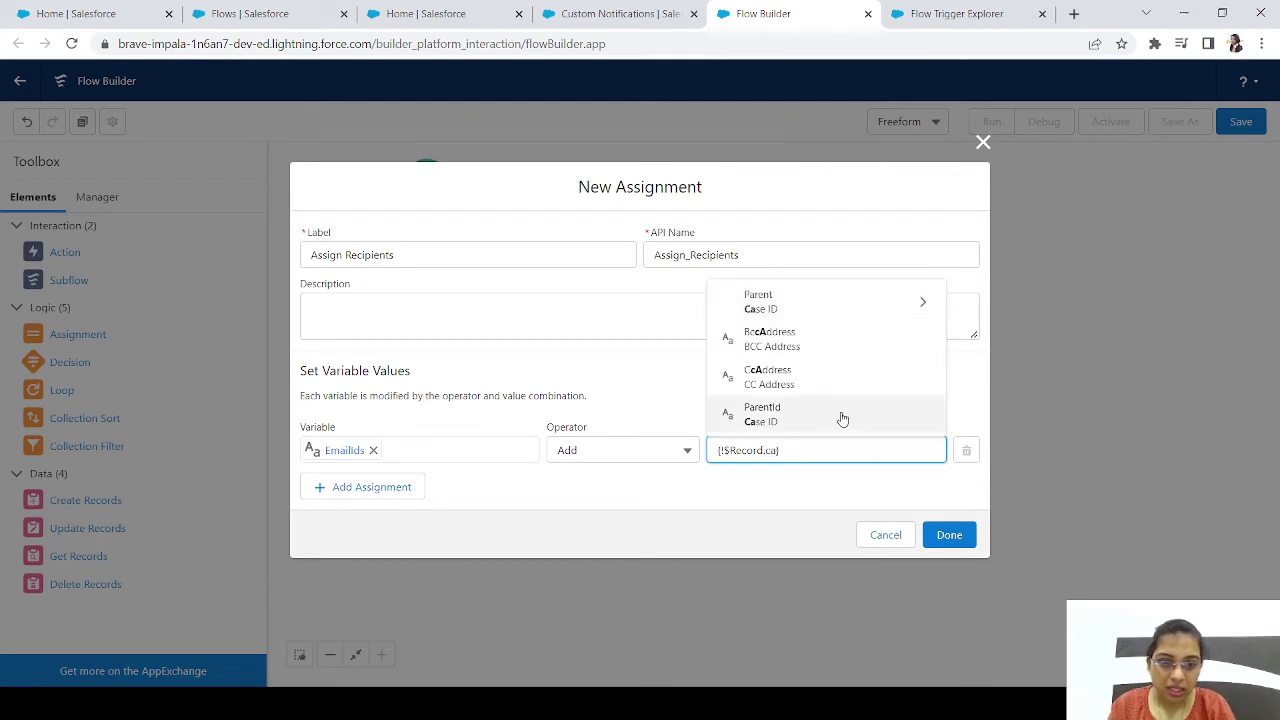
left_click(861, 306)
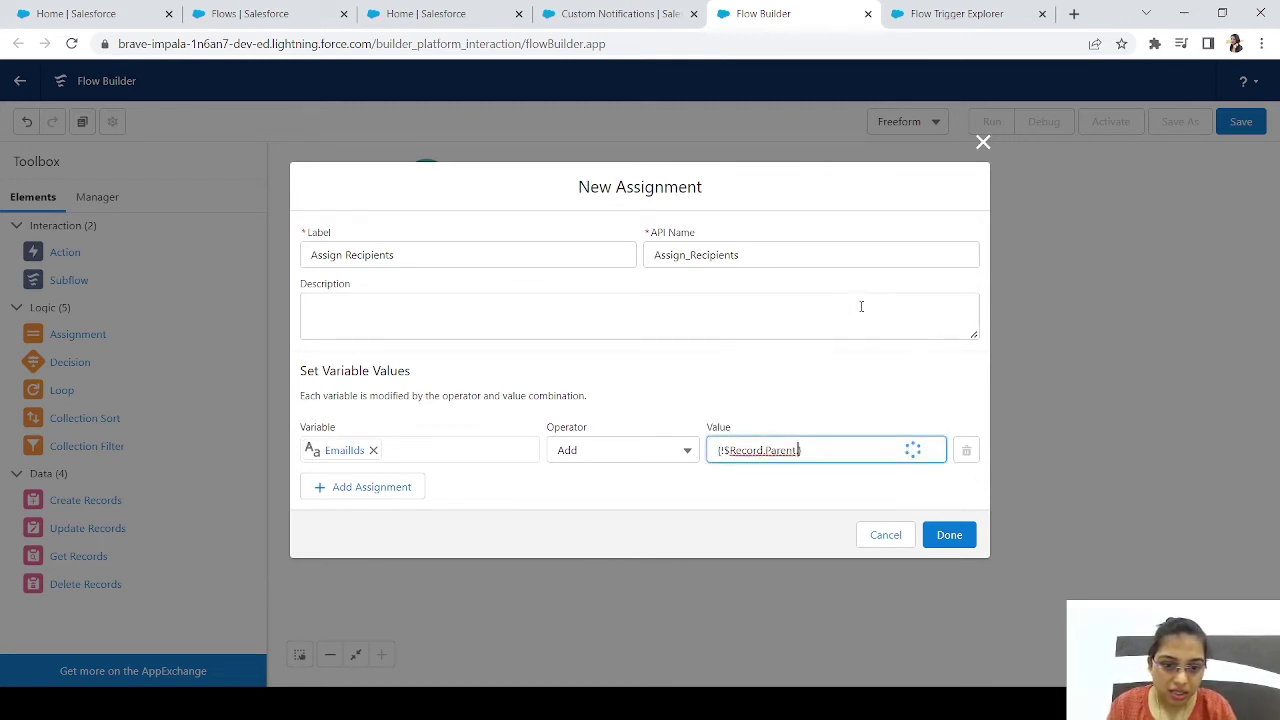
type("own")
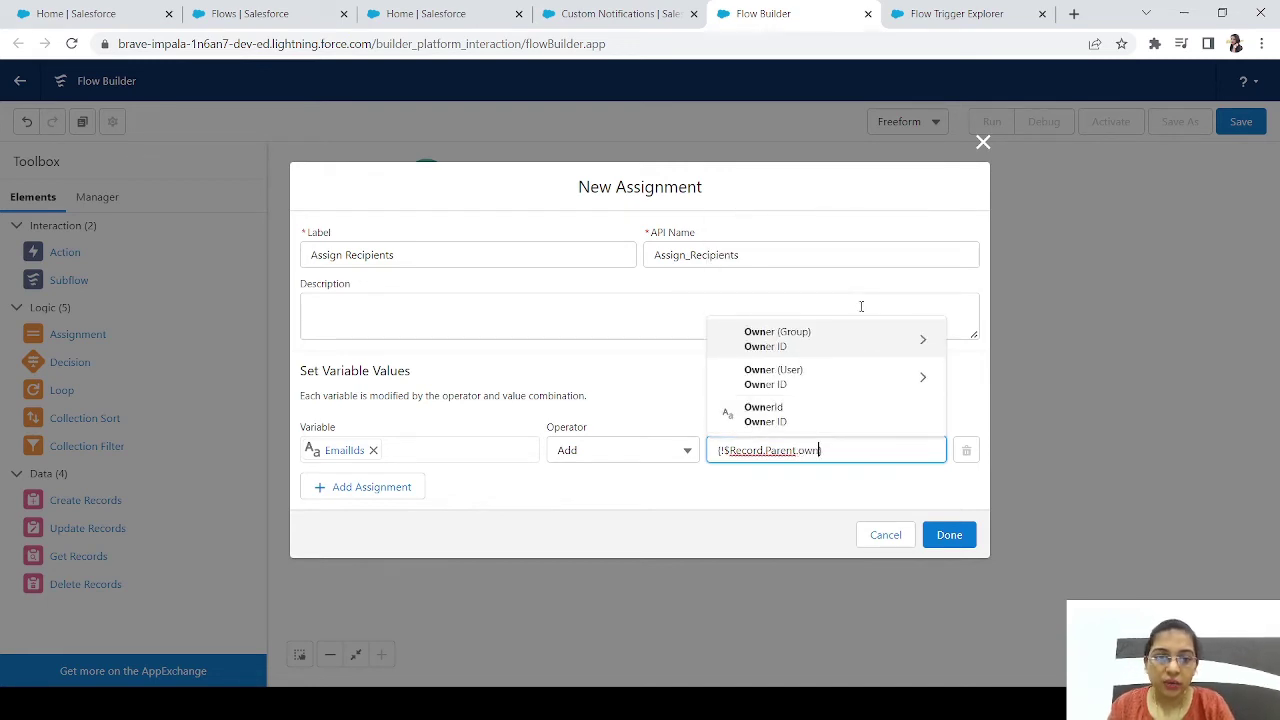
left_click(771, 414)
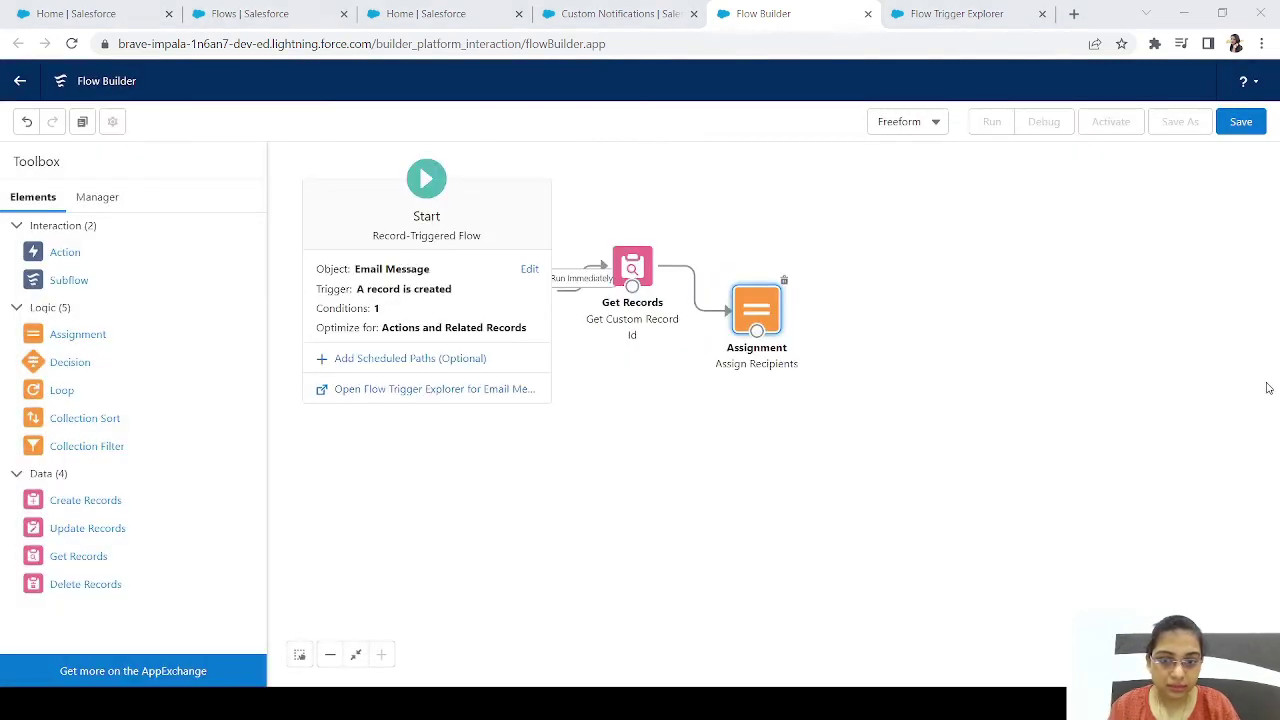
left_click(1267, 386)
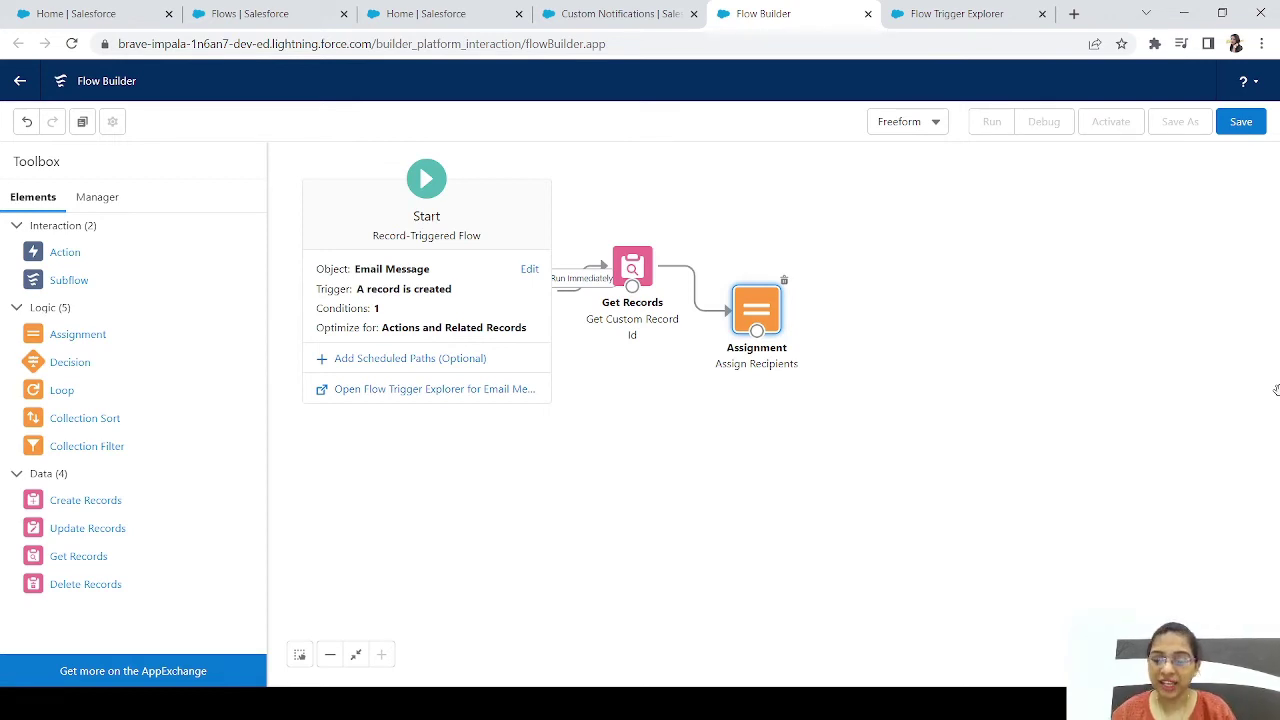
- Start a new flow resource of type Formula with the API name NotificationBody
left_click(95, 205)
left_click(57, 272)
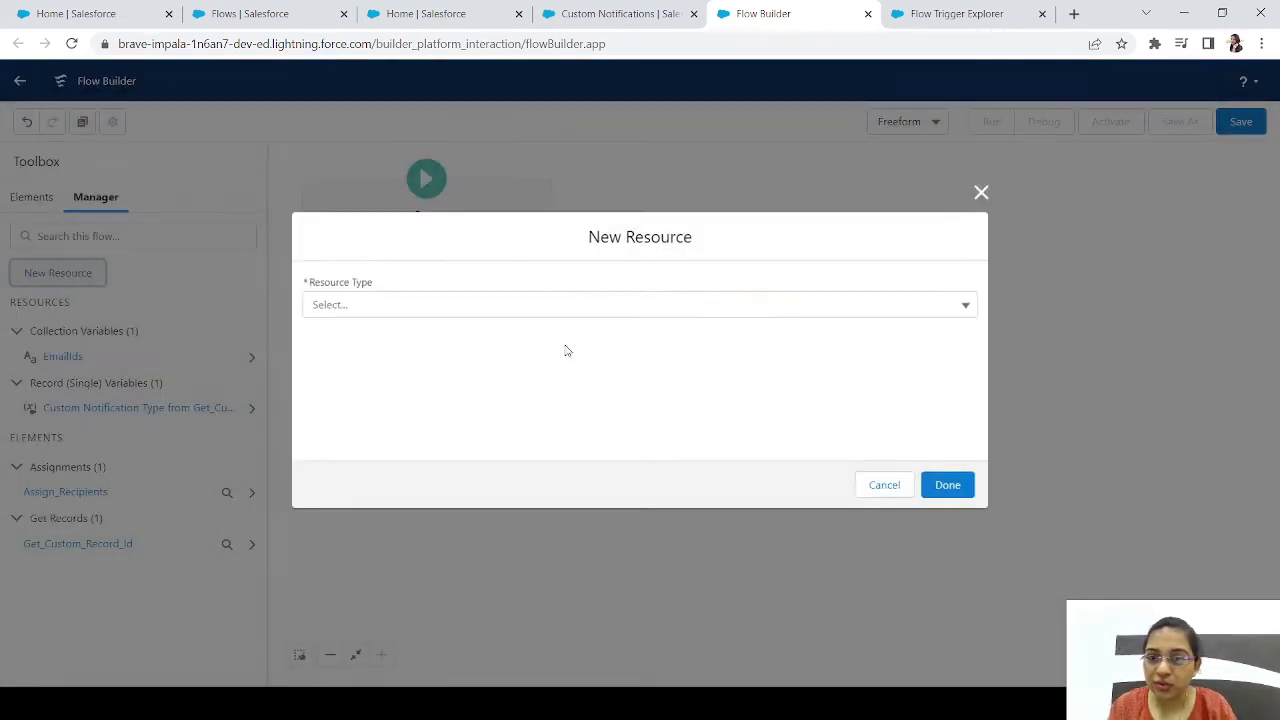
left_click(420, 305)
left_click(368, 395)
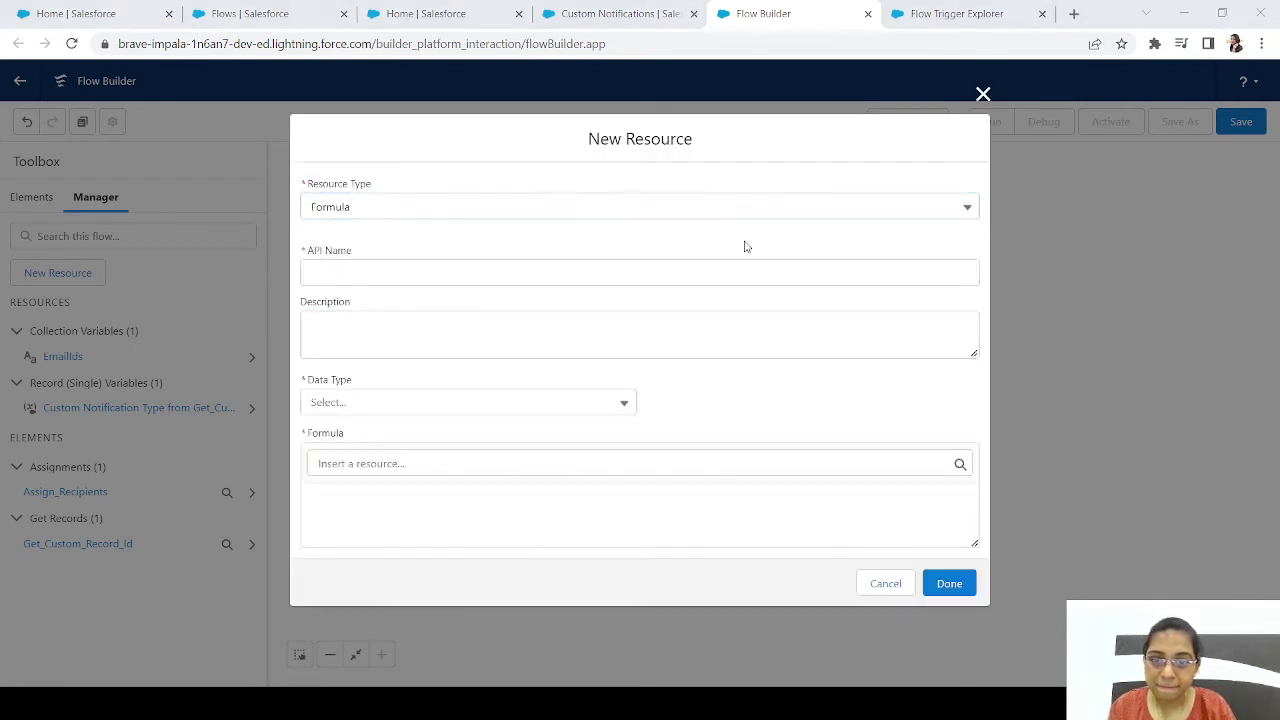
left_click(487, 281)
type("Notifi")
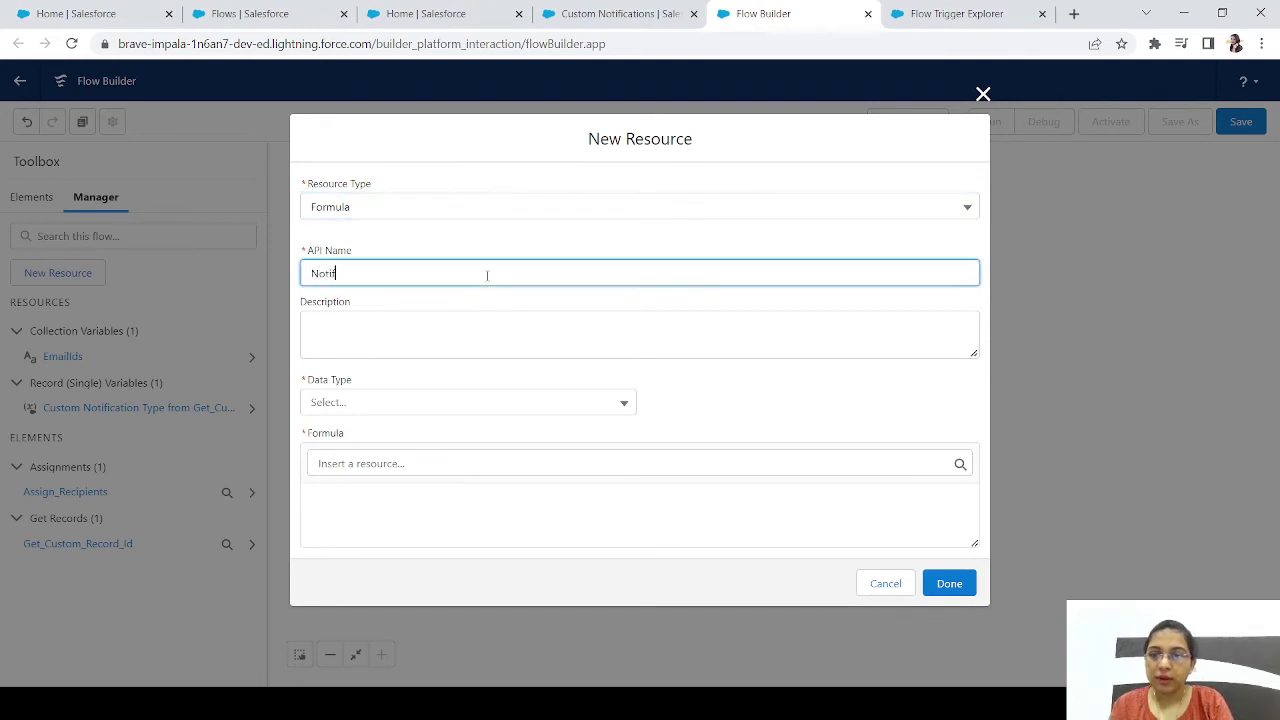
type("ca")
key("BackSpace")
key("BackSpace")
key("BackSpace")
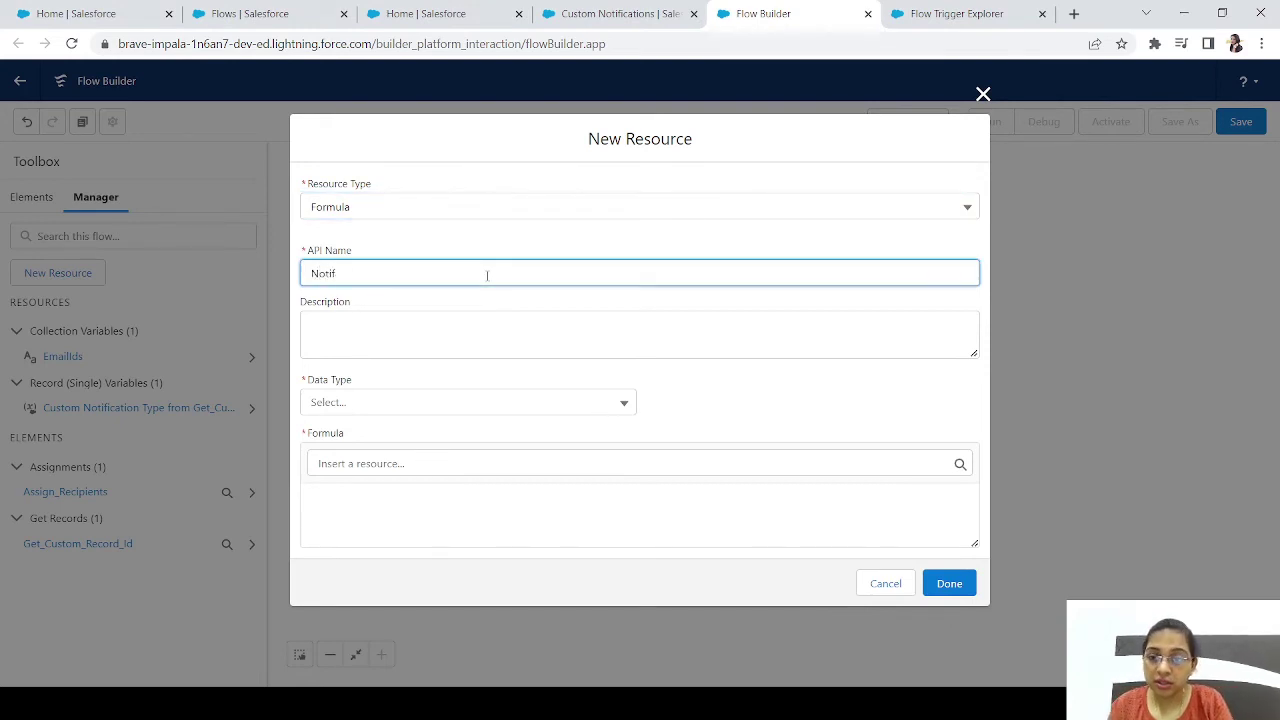
type("ication ")
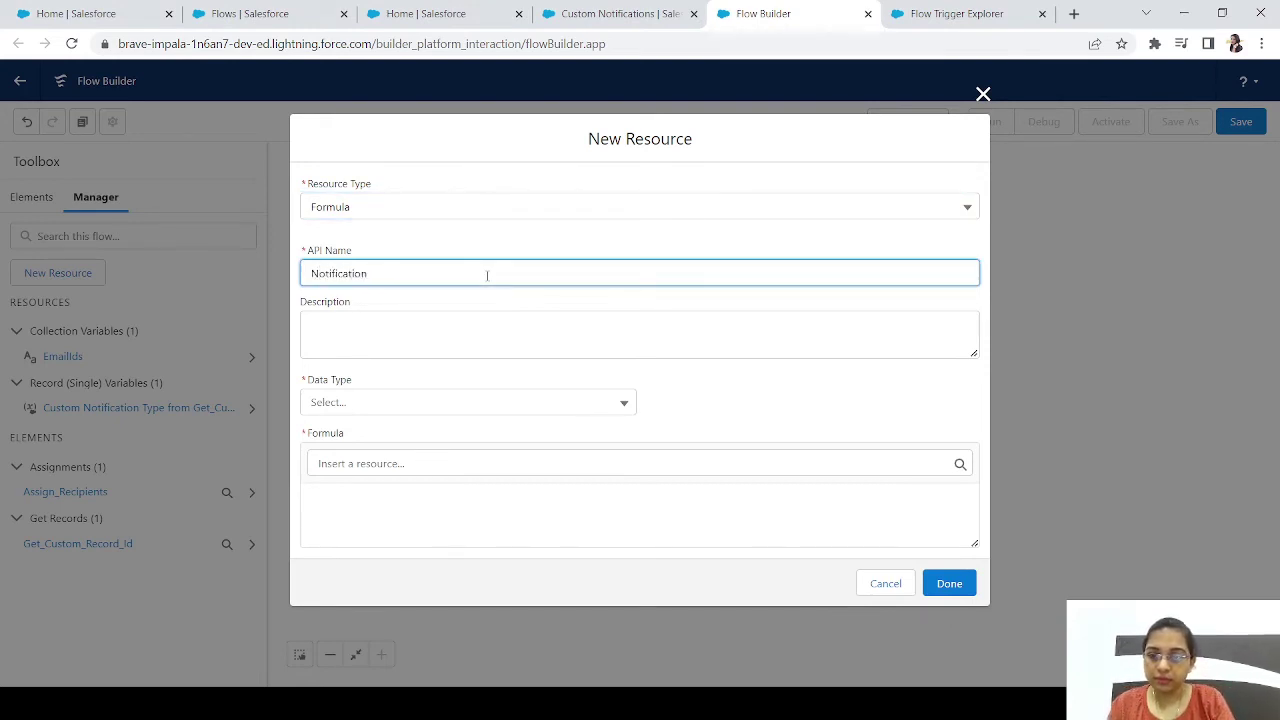
type("Body")
key("Tab")
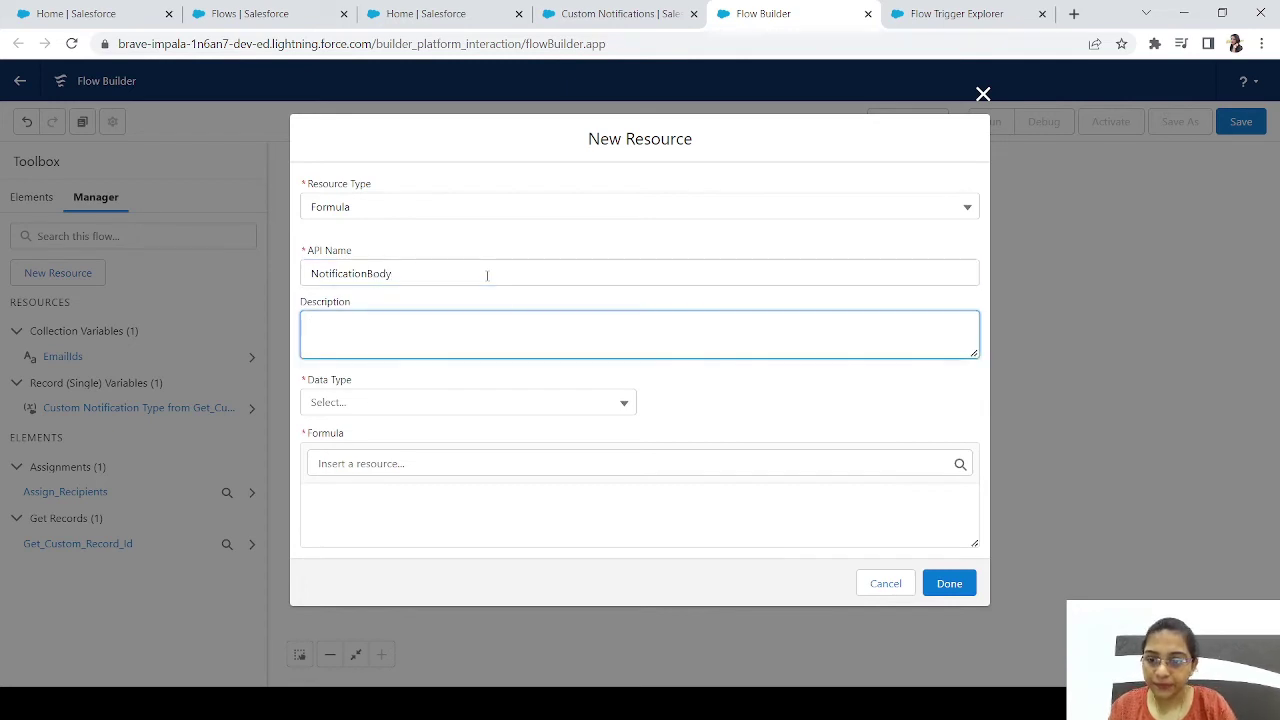
key("Tab")
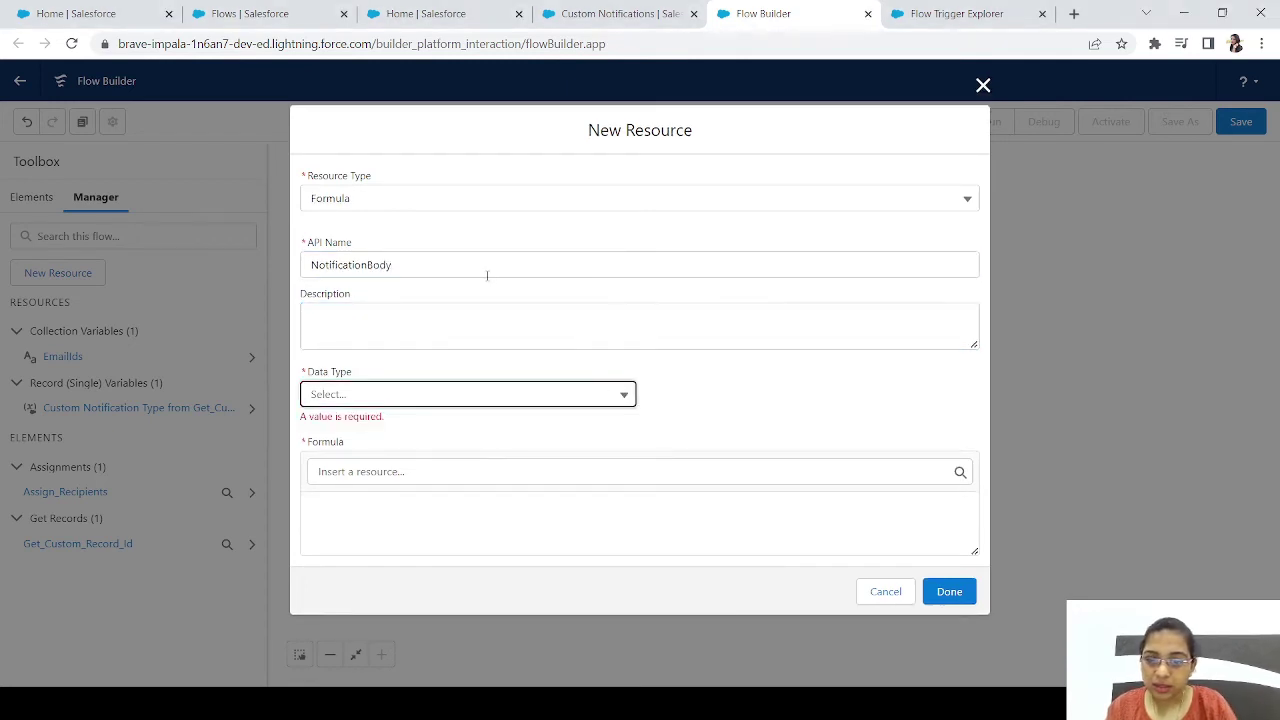
- Set the formula's data type to Text and enter the formula text New email message received for case +
left_click(404, 402)
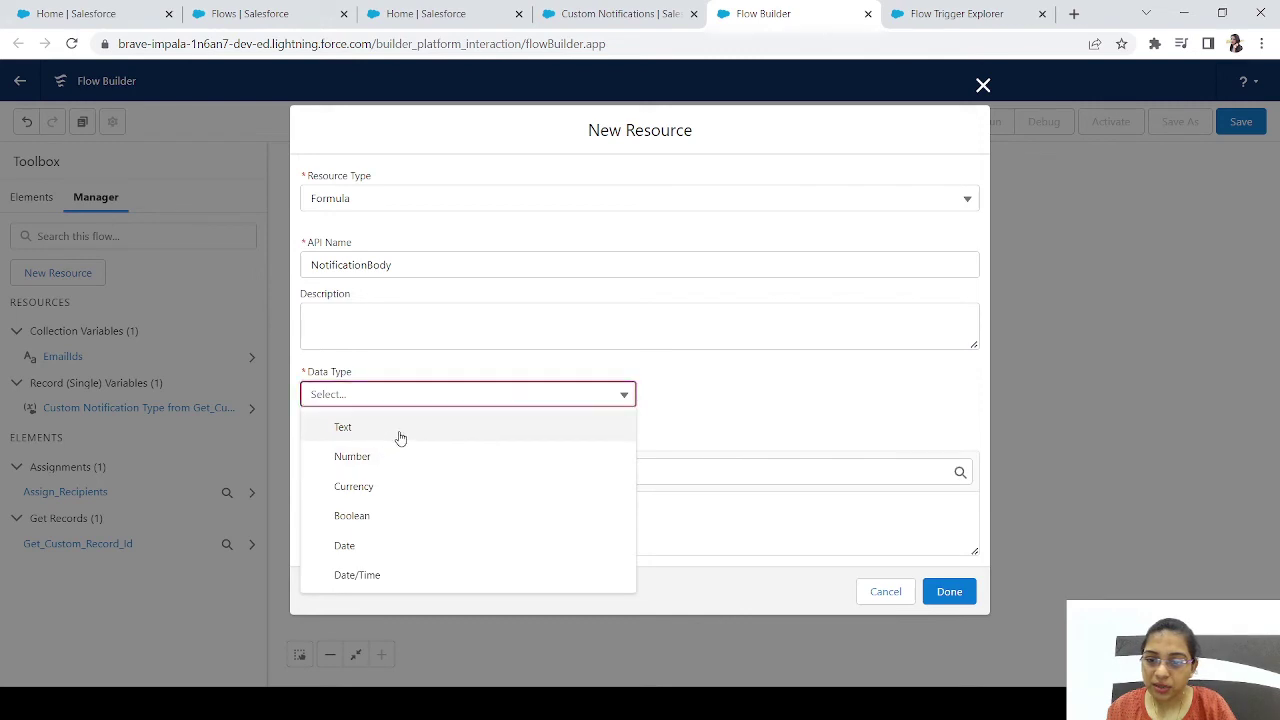
left_click(400, 430)
left_click(420, 543)
type("New ema")
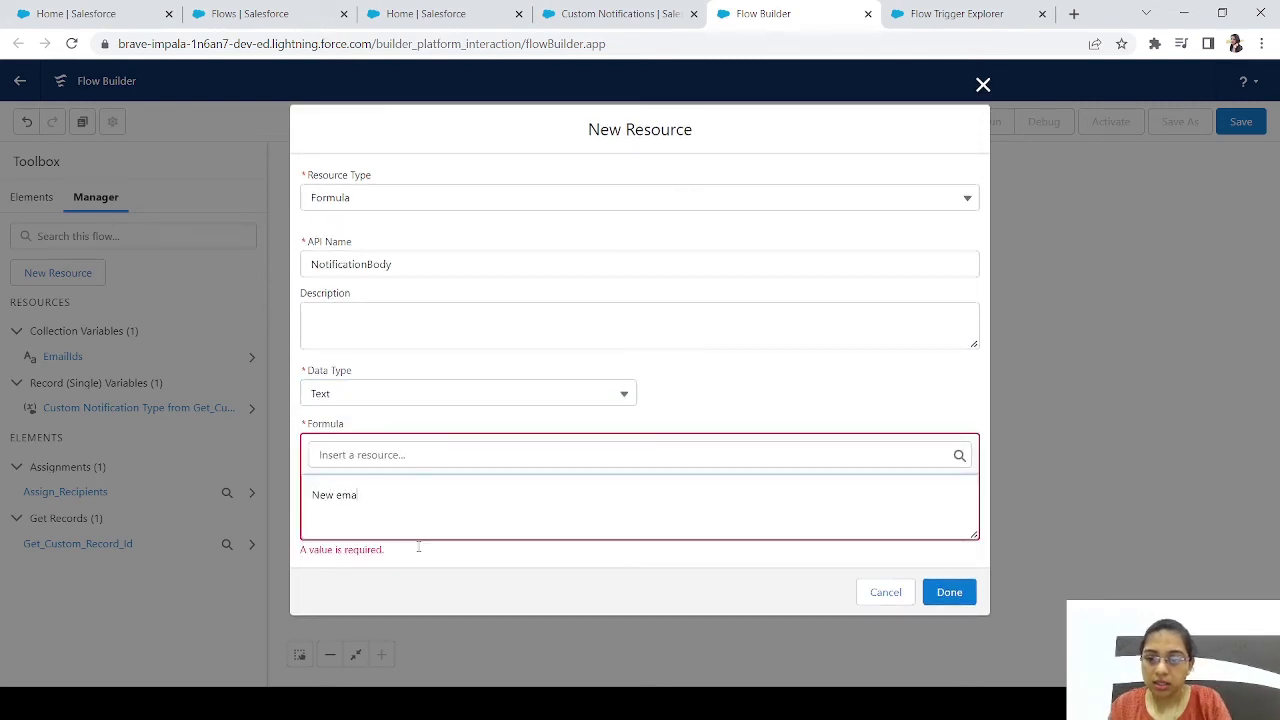
type("il mess")
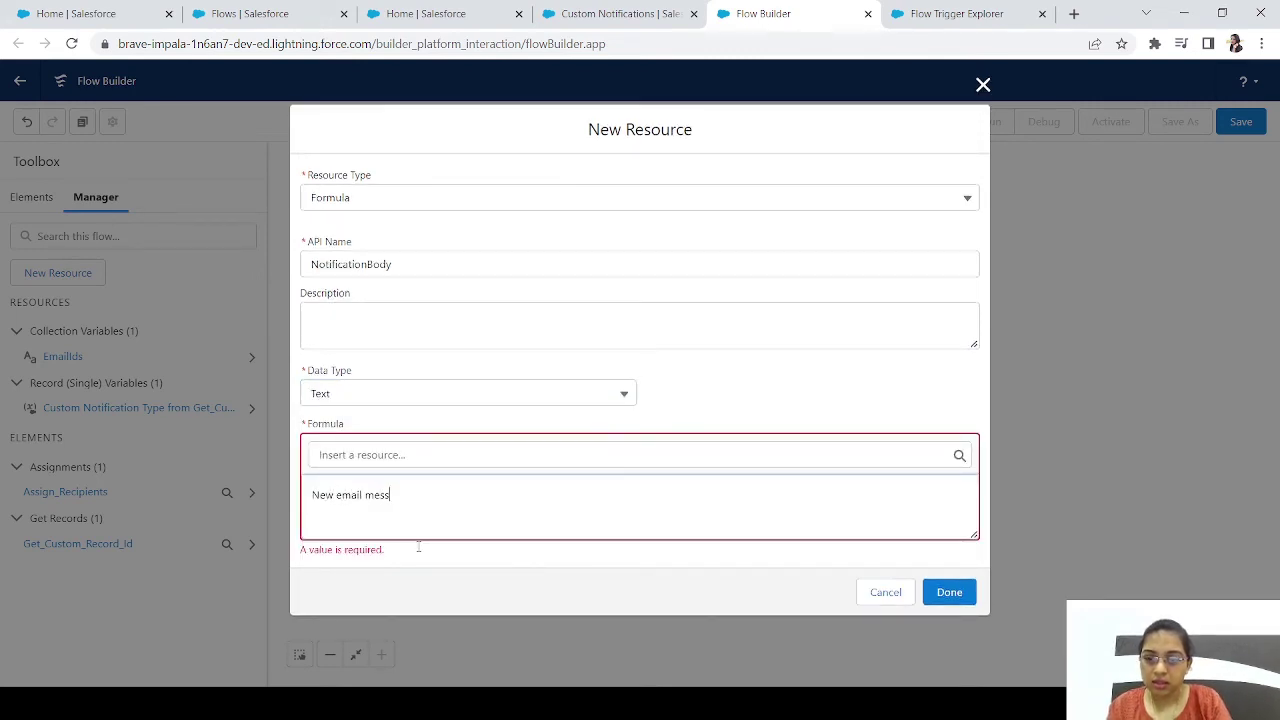
type("age received")
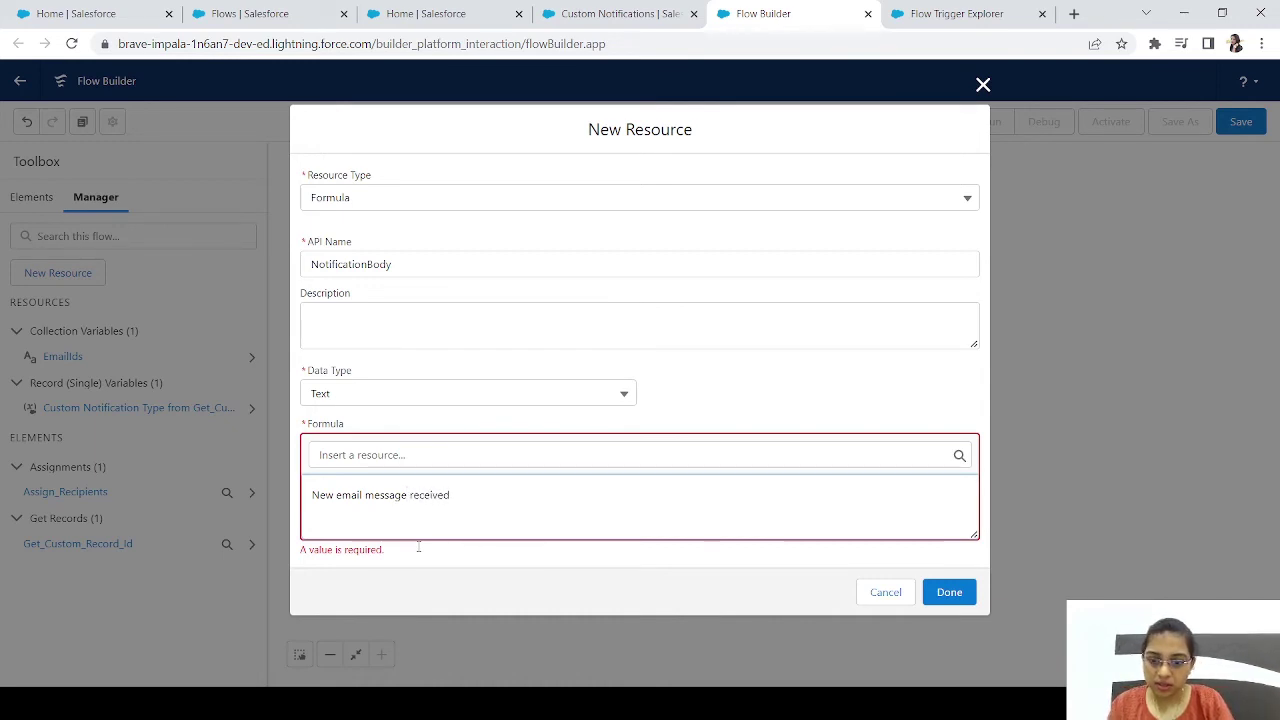
type(" for case ")
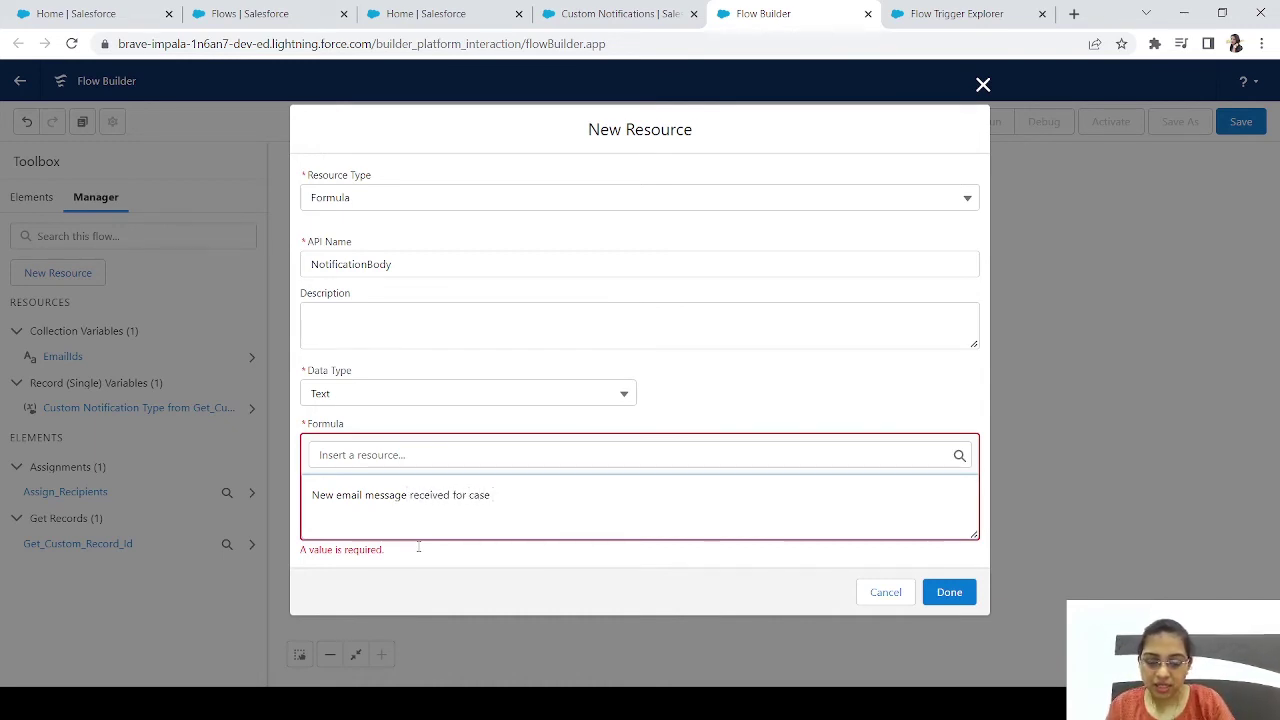
type("+")
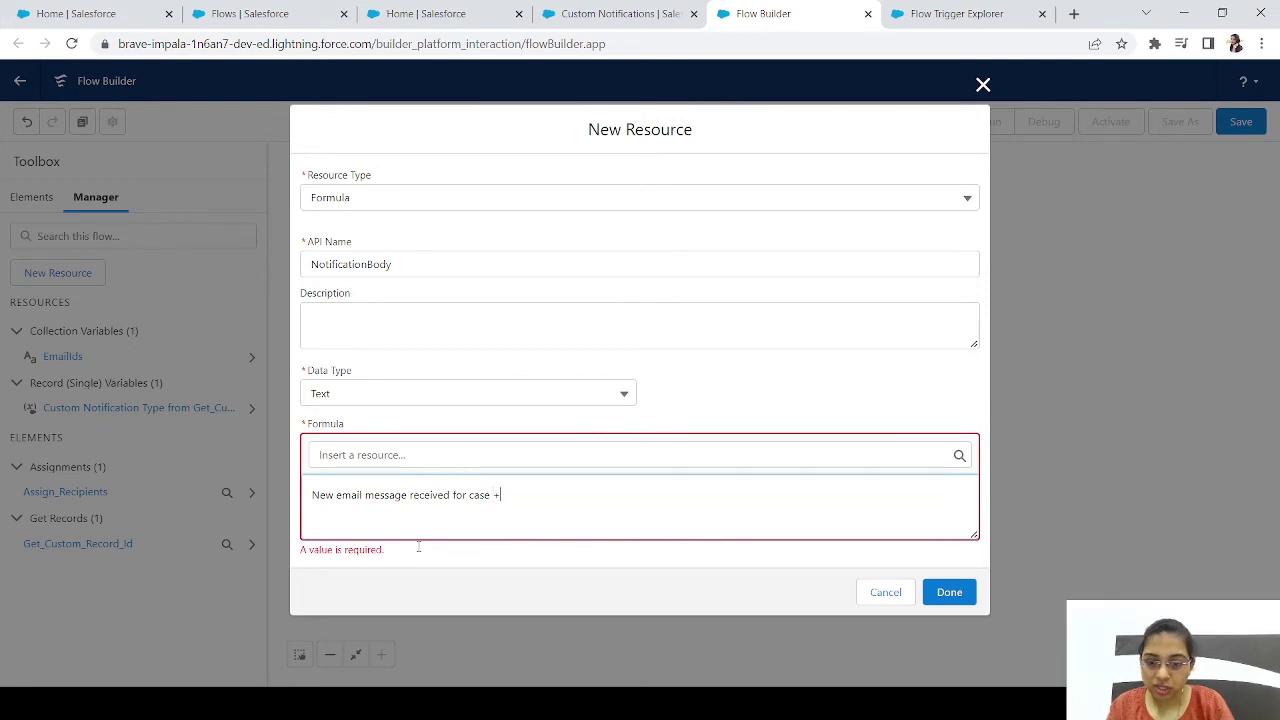
left_click(419, 550)
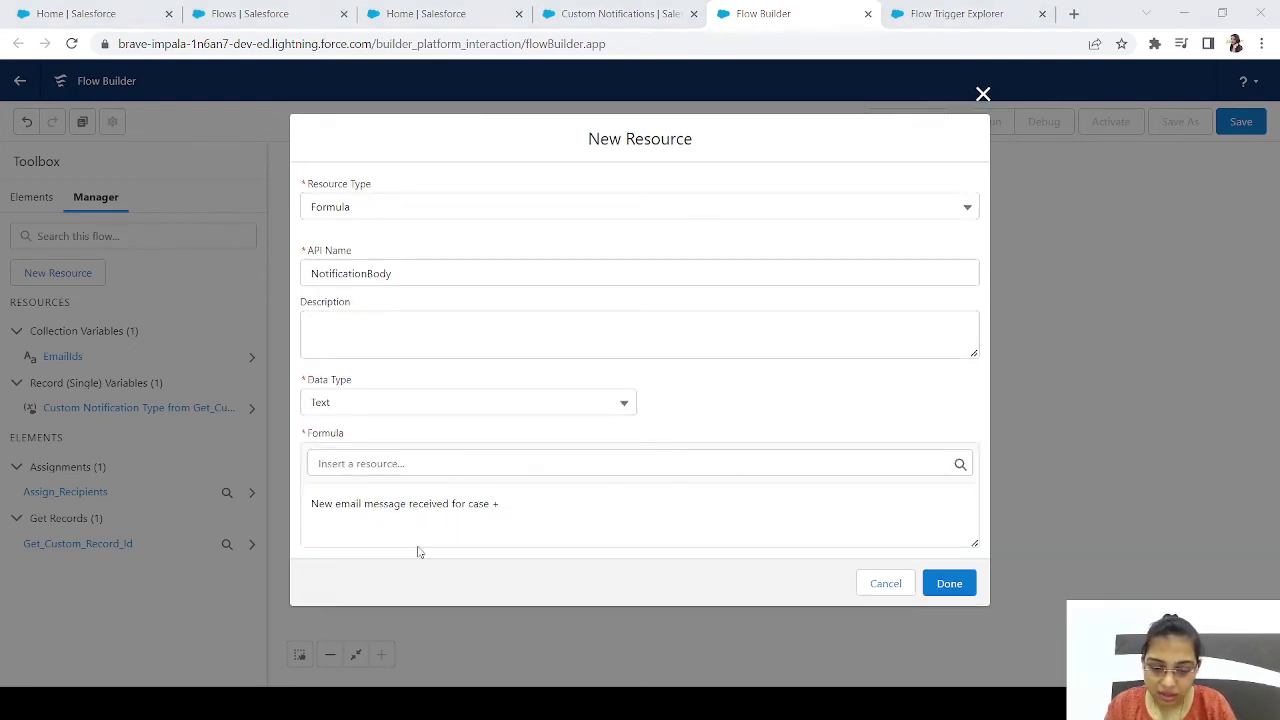
left_click(419, 546)
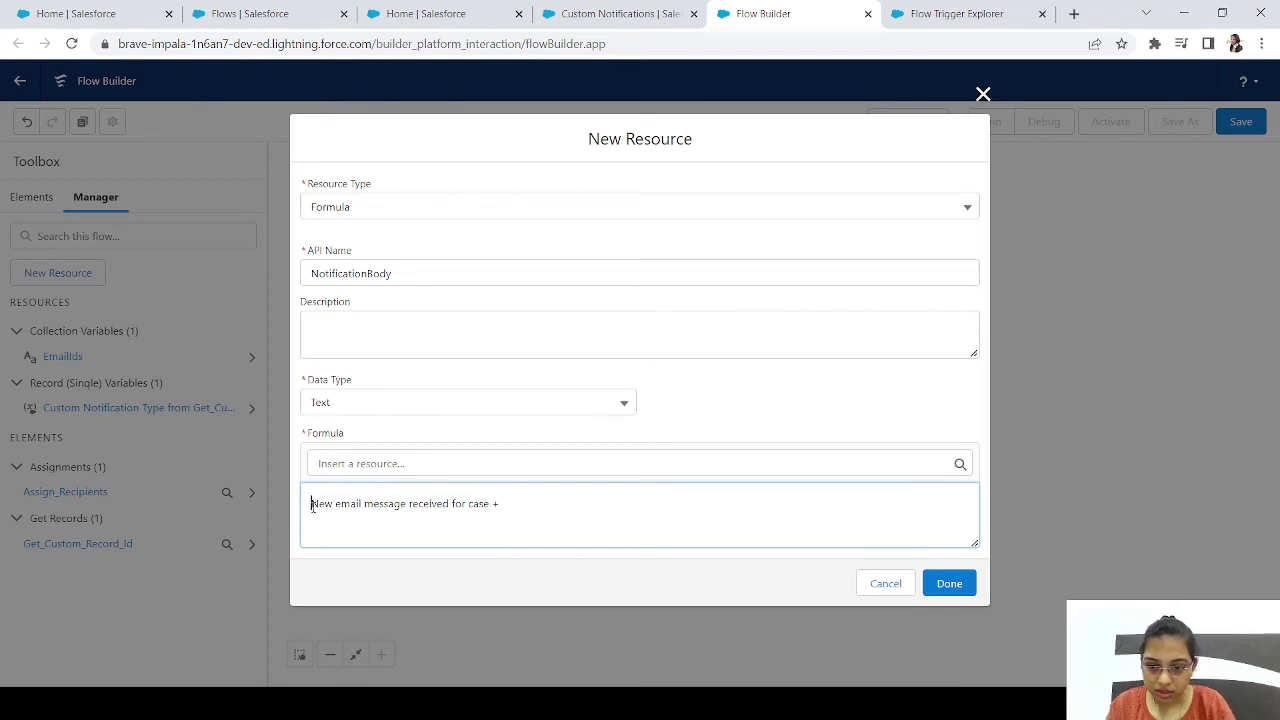
- Enclose New email message received for case in single quotes in the formula and append a quoted space followed by a plus sign
type("\"")
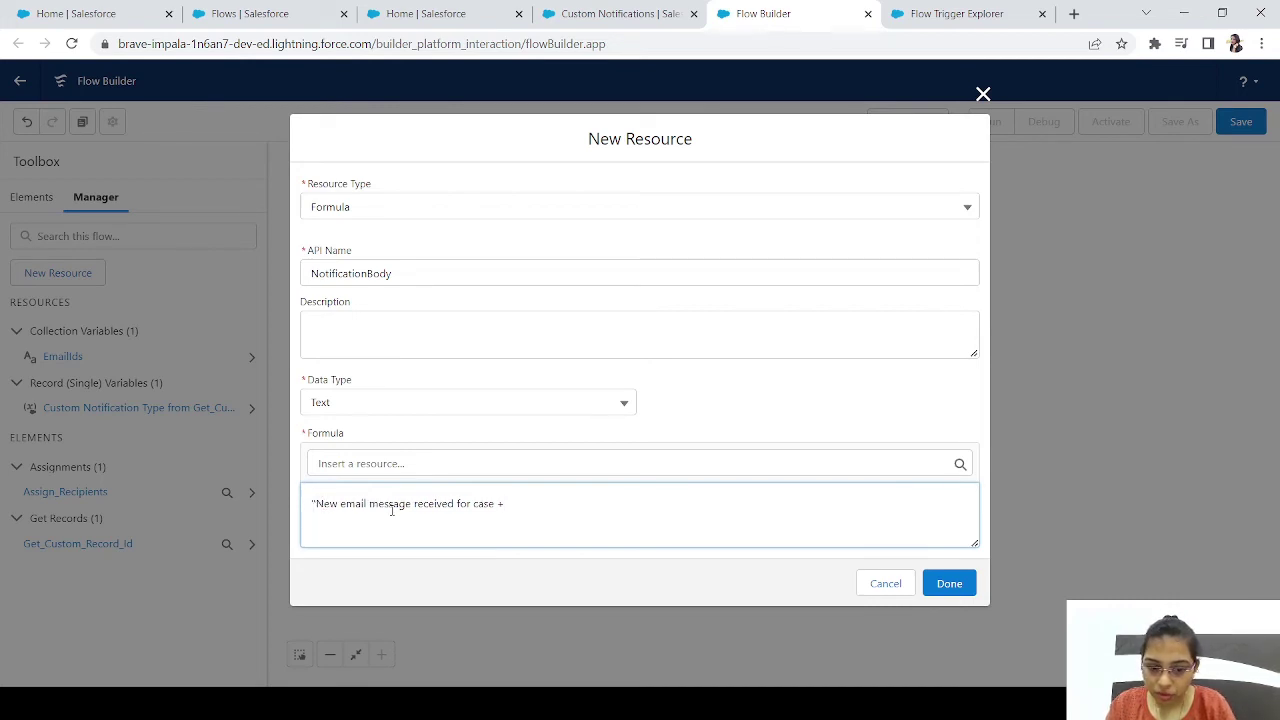
key("BackSpace")
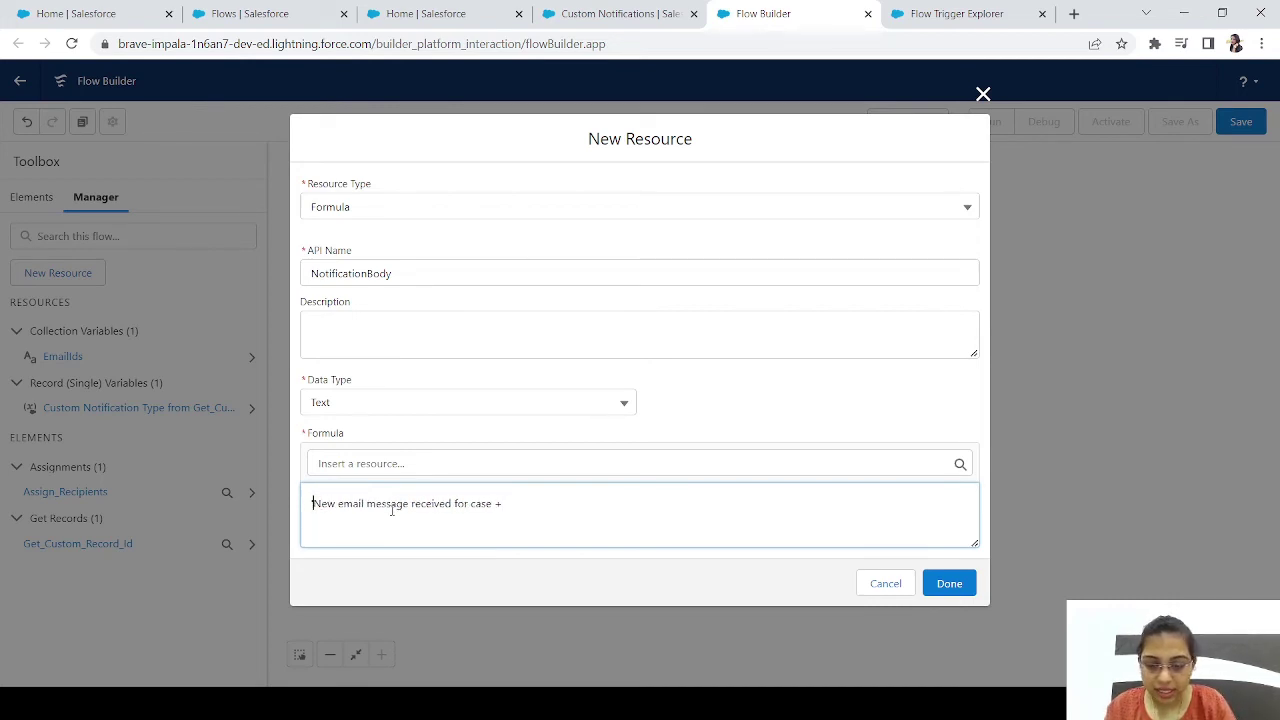
key("Right")
key("Right")
key("Right")
key("Right")
key("Right")
key("Right")
key("Right")
key("Right")
key("Right")
key("Right")
key("Right")
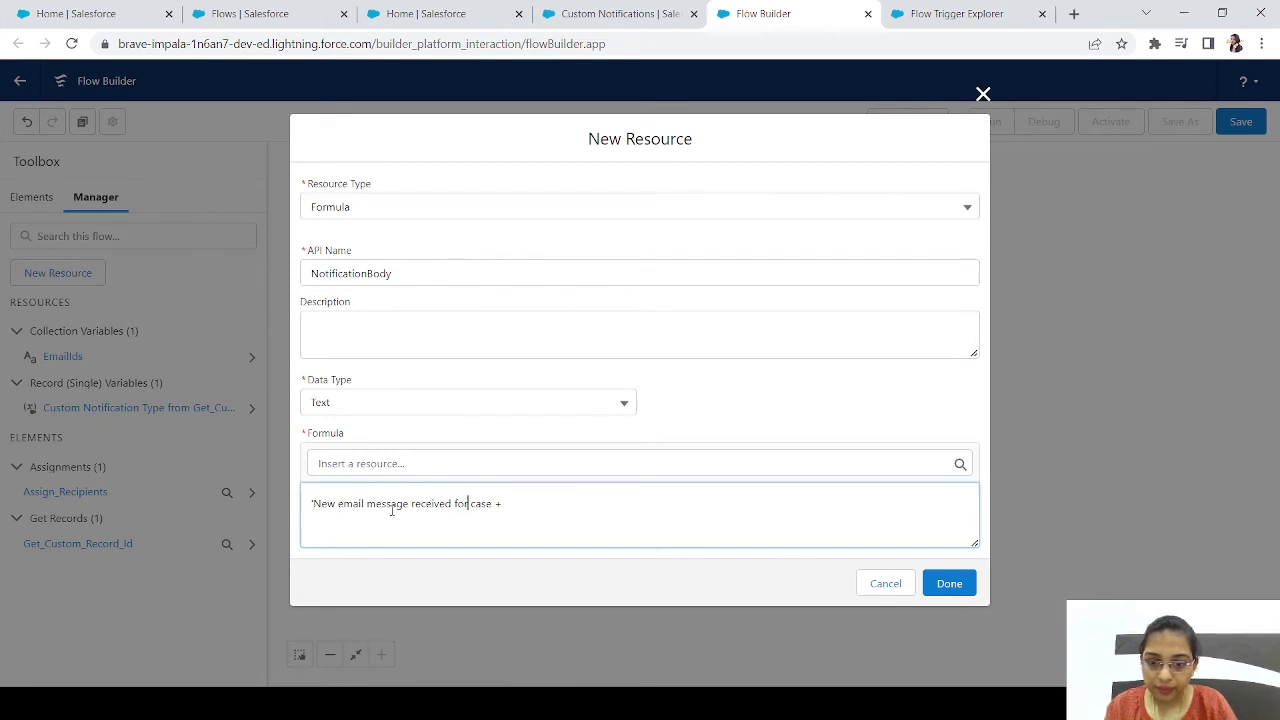
type("' +")
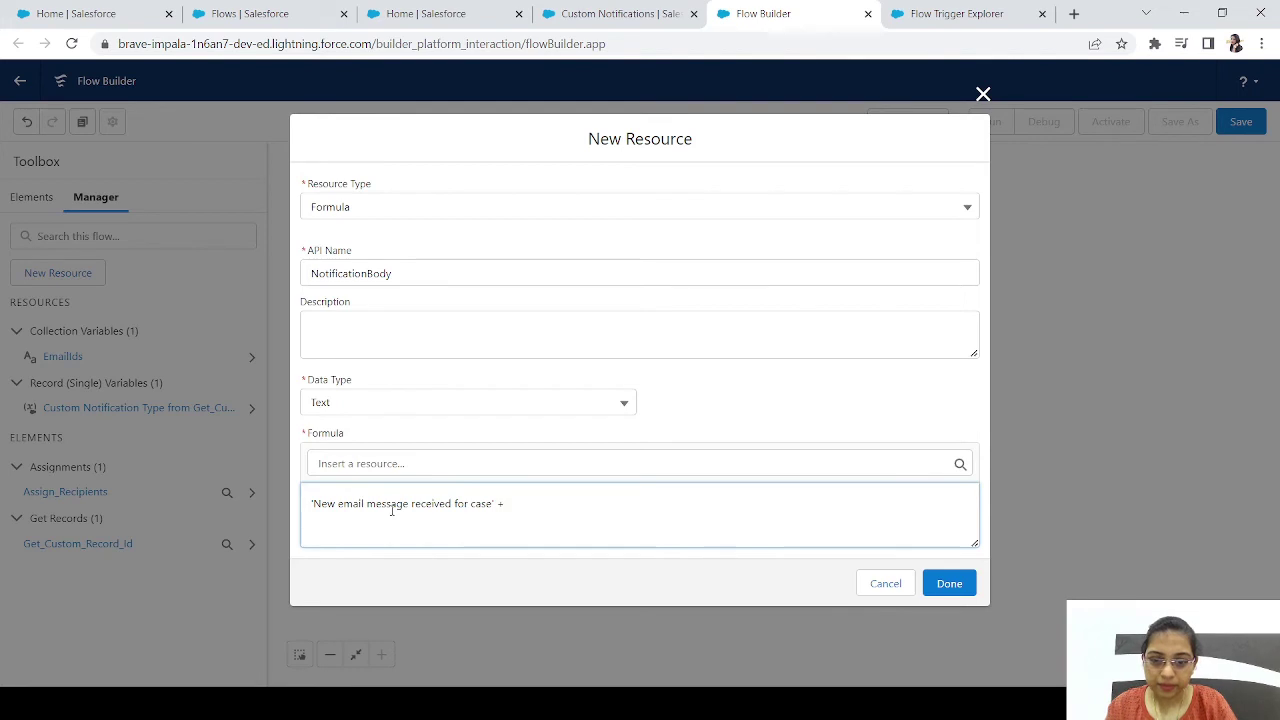
type("'")
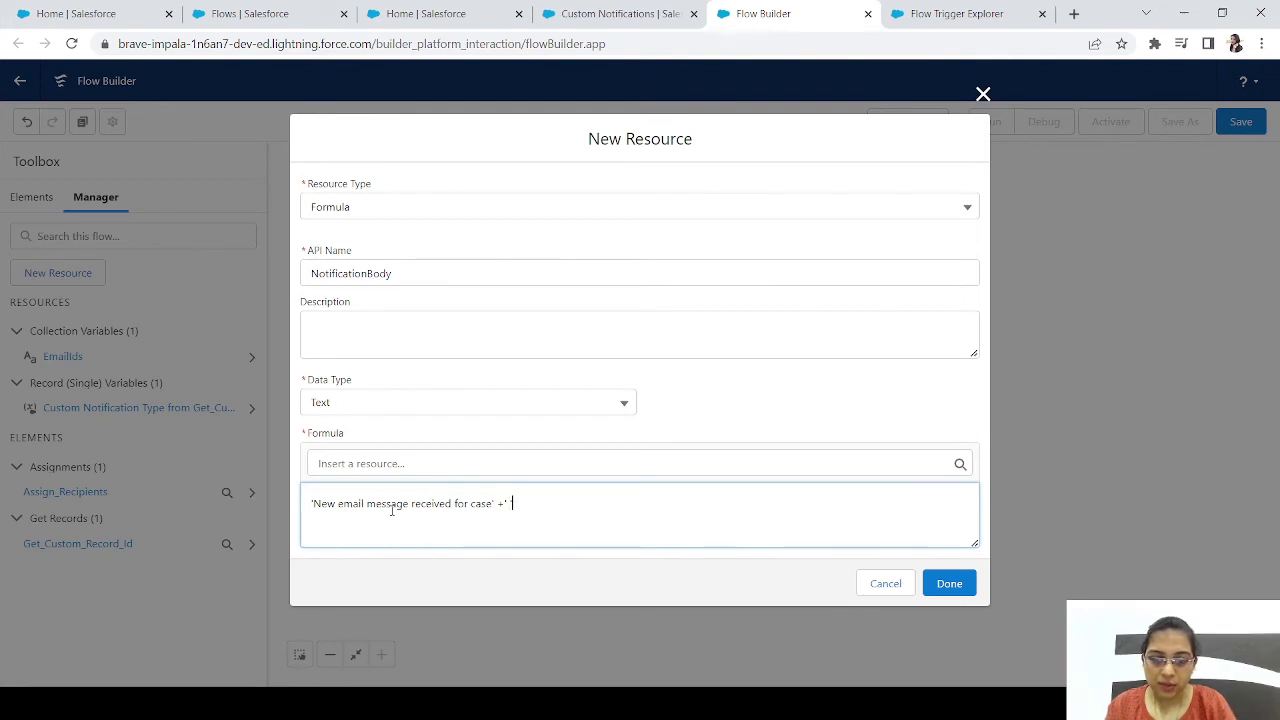
- Append the CaseNumber of the $Record's parent case to the formula and finish the resource
left_click(399, 465)
type("record")
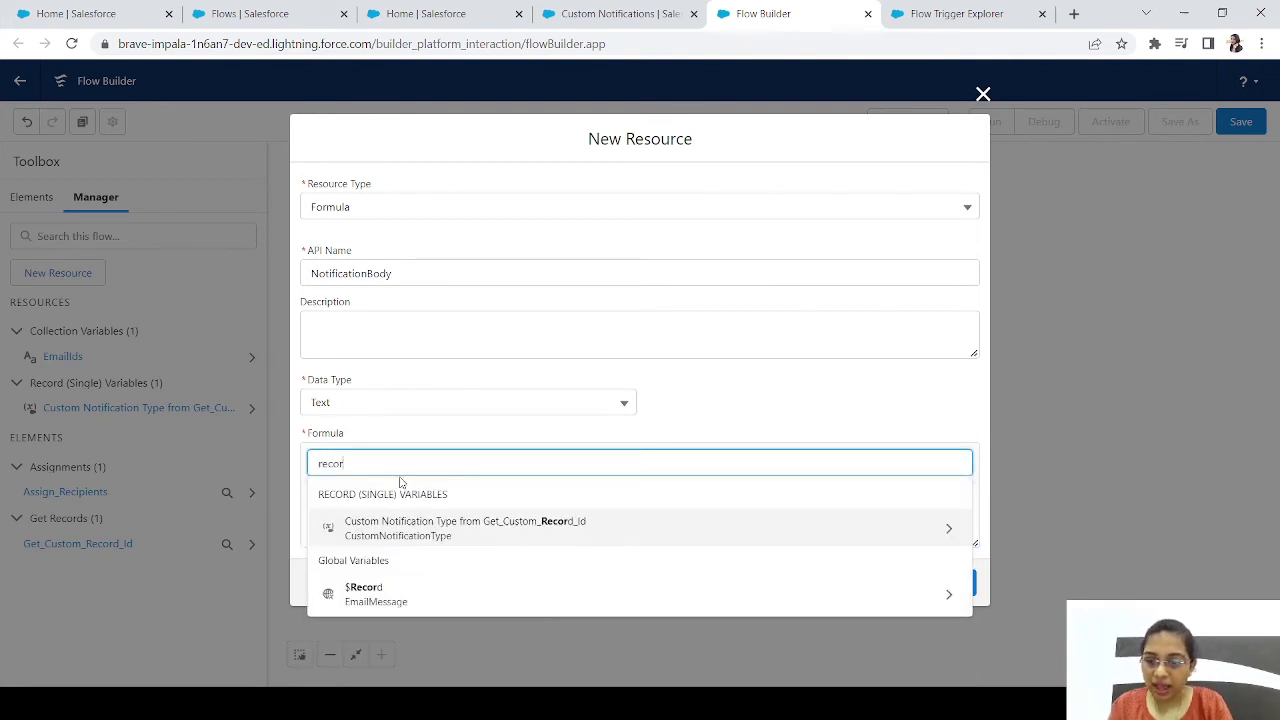
left_click(392, 597)
type("paren")
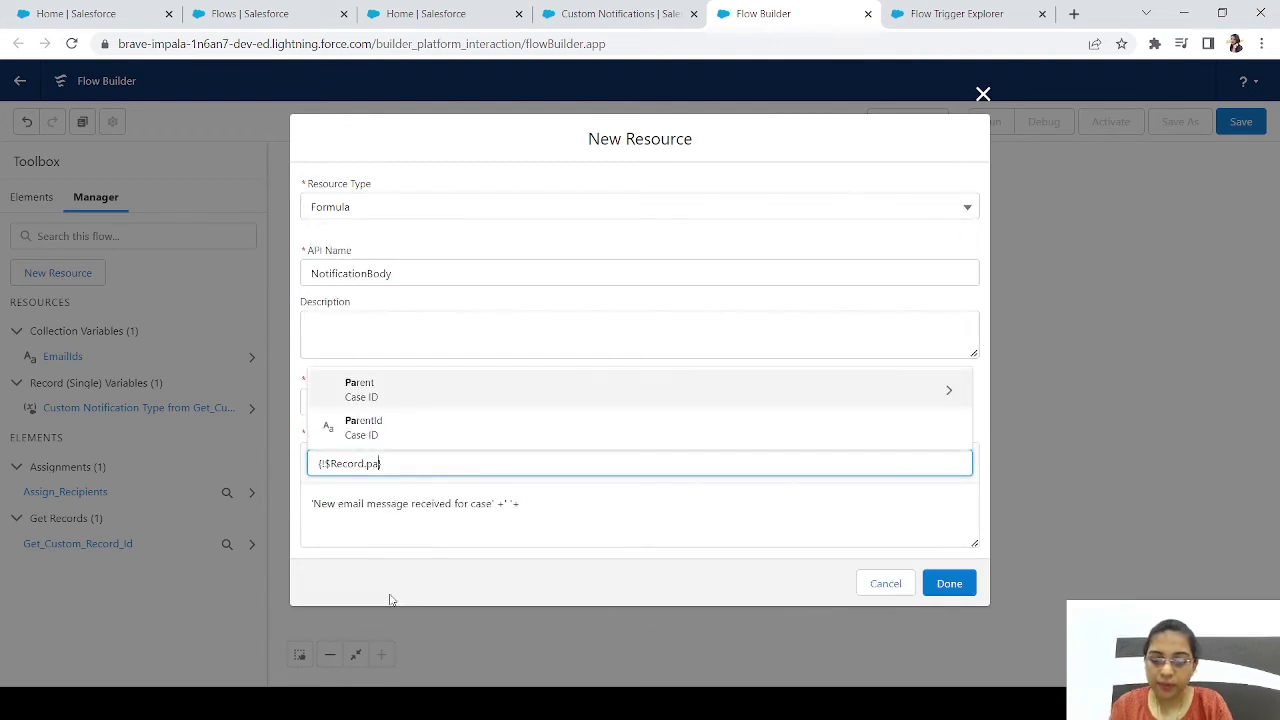
type("t}")
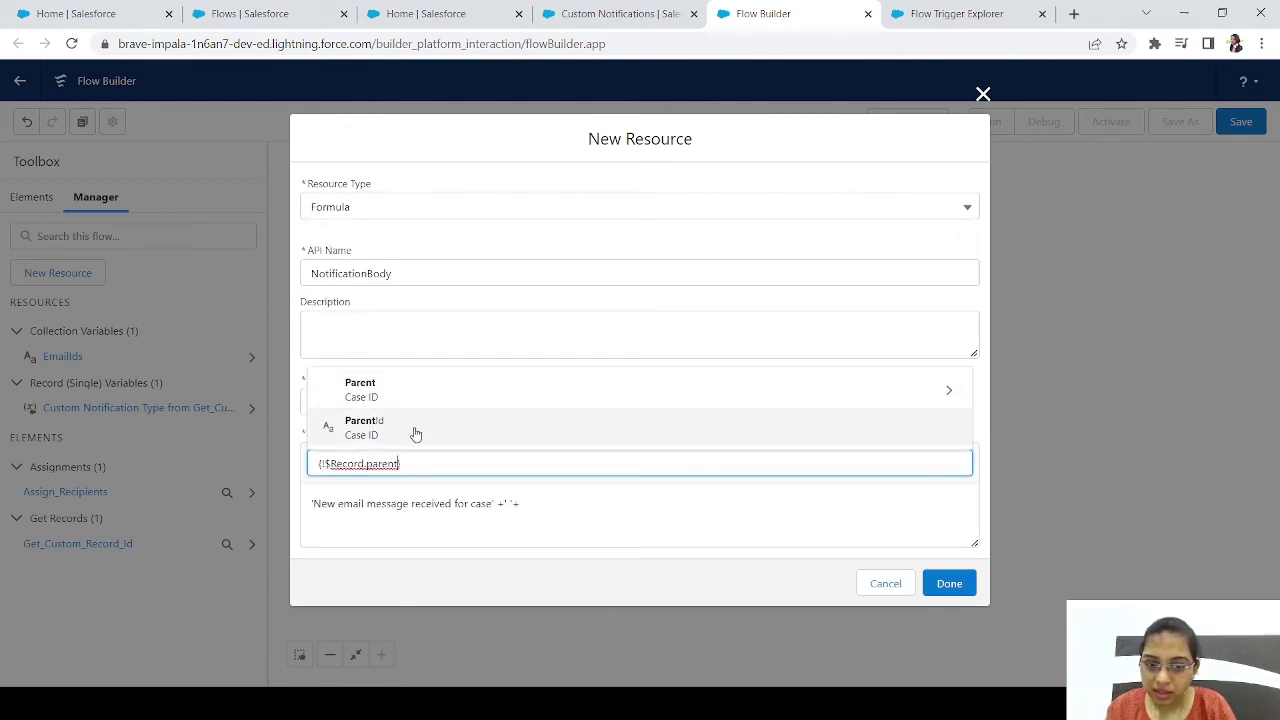
left_click(459, 395)
type("case")
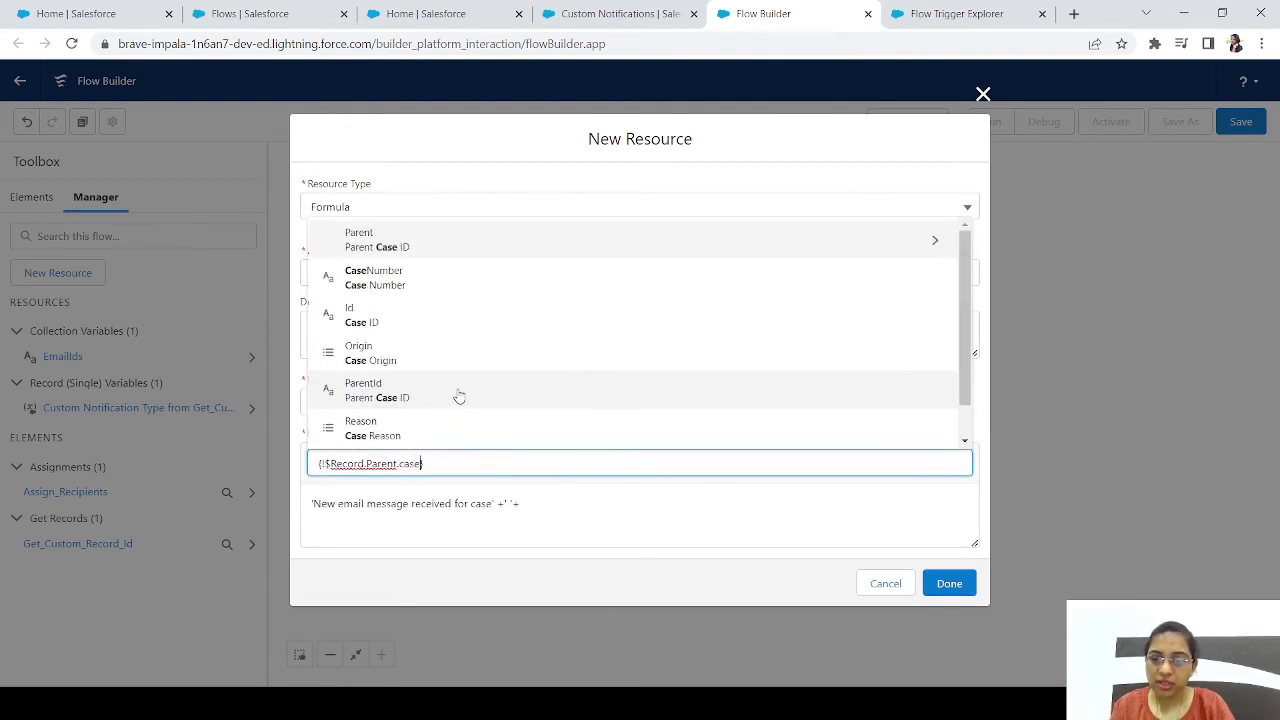
left_click(397, 287)
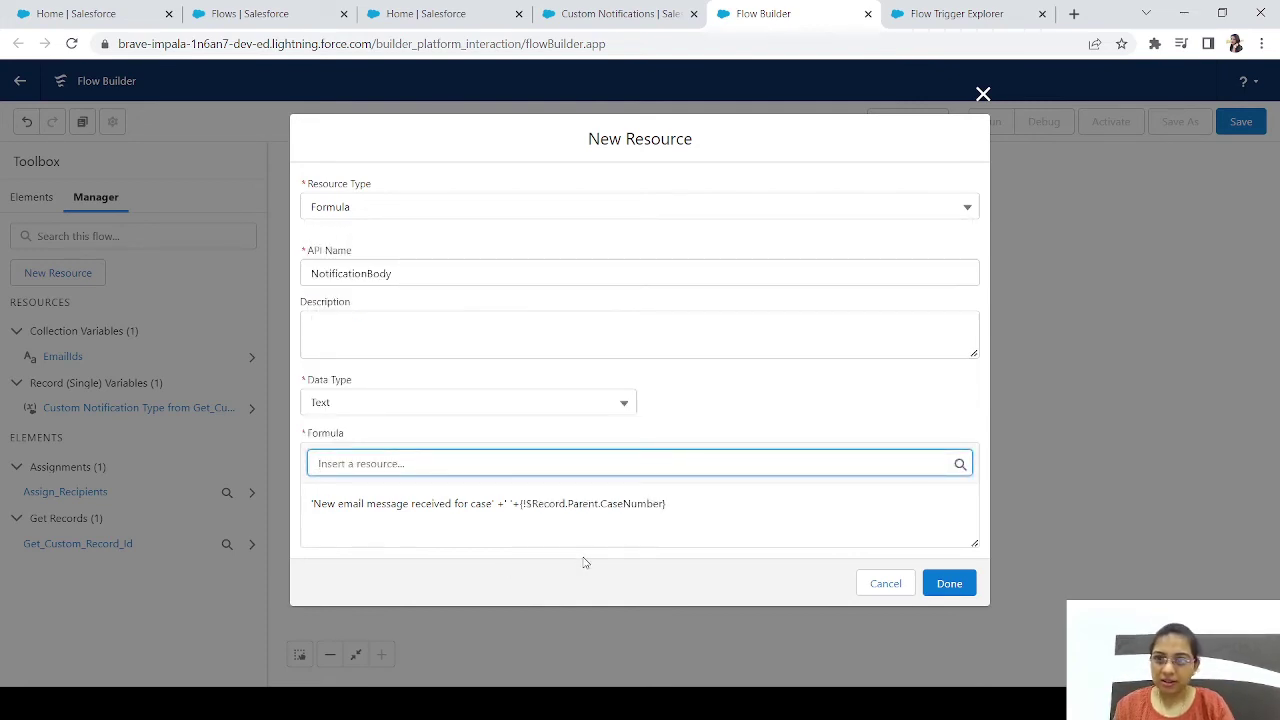
triple_click(746, 510)
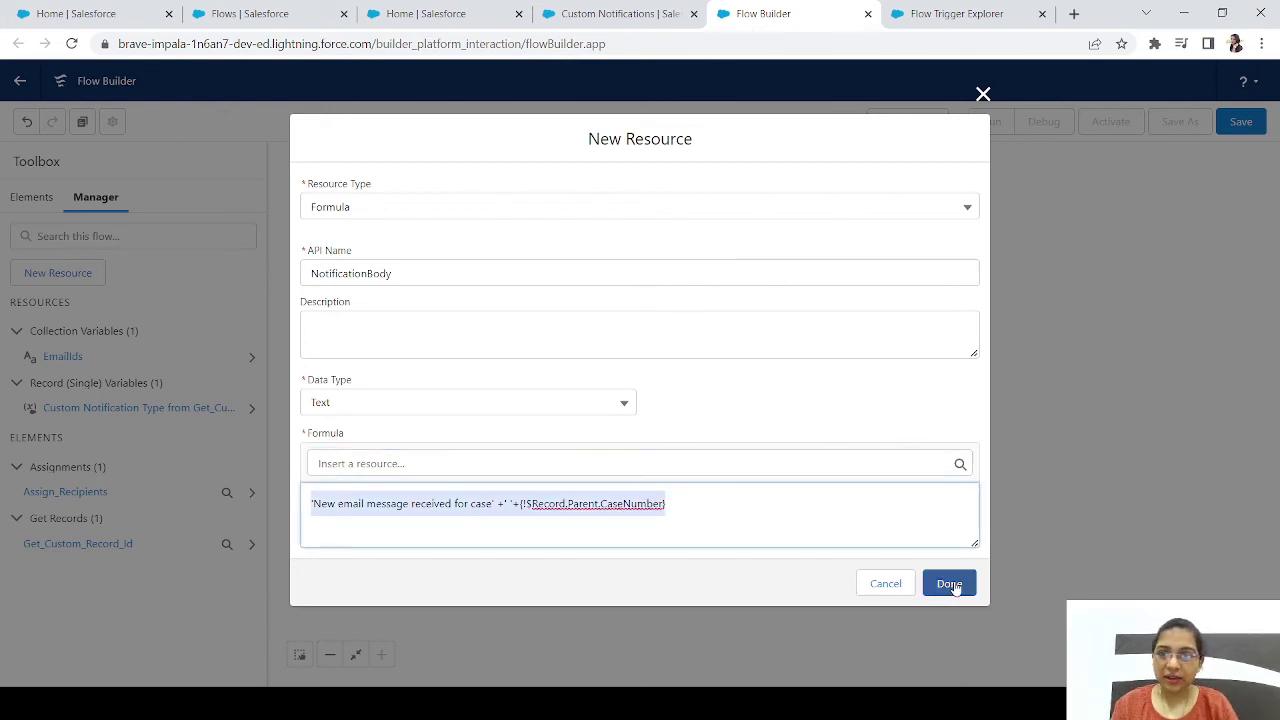
left_click(950, 584)
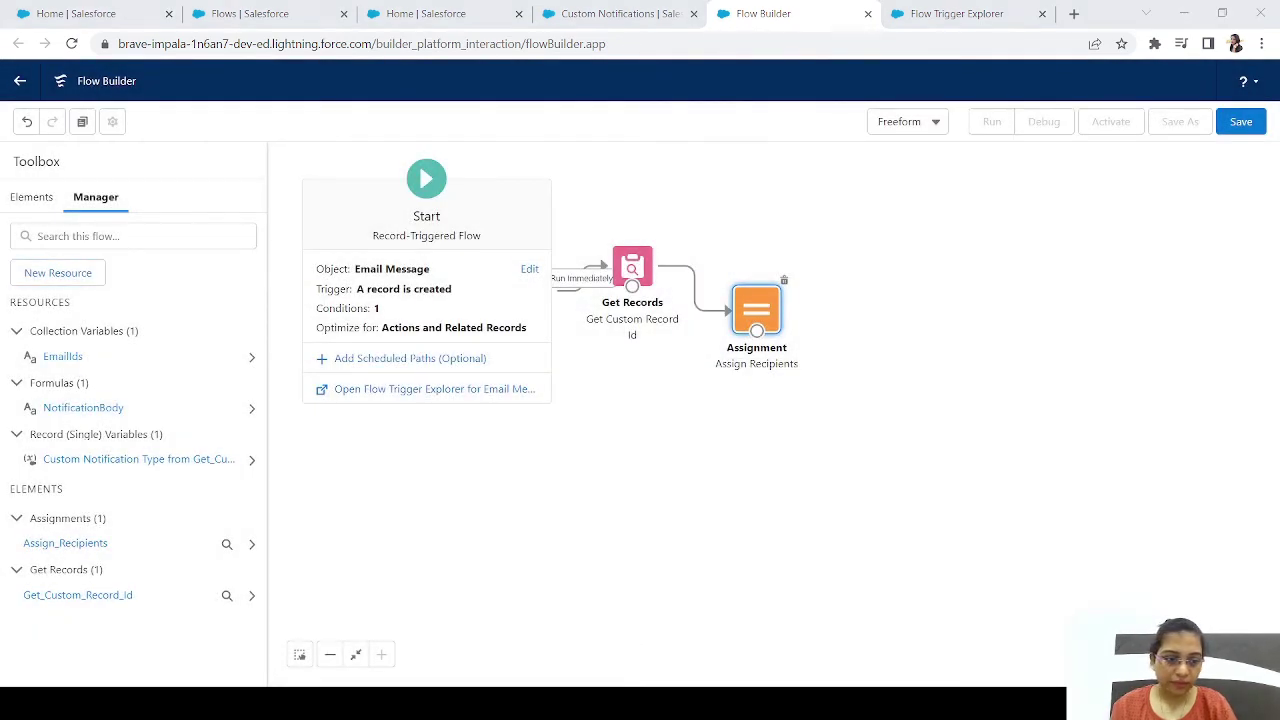
- Add an Action element to the canvas and choose Send Custom Notification from the Notifications category
left_click(24, 198)
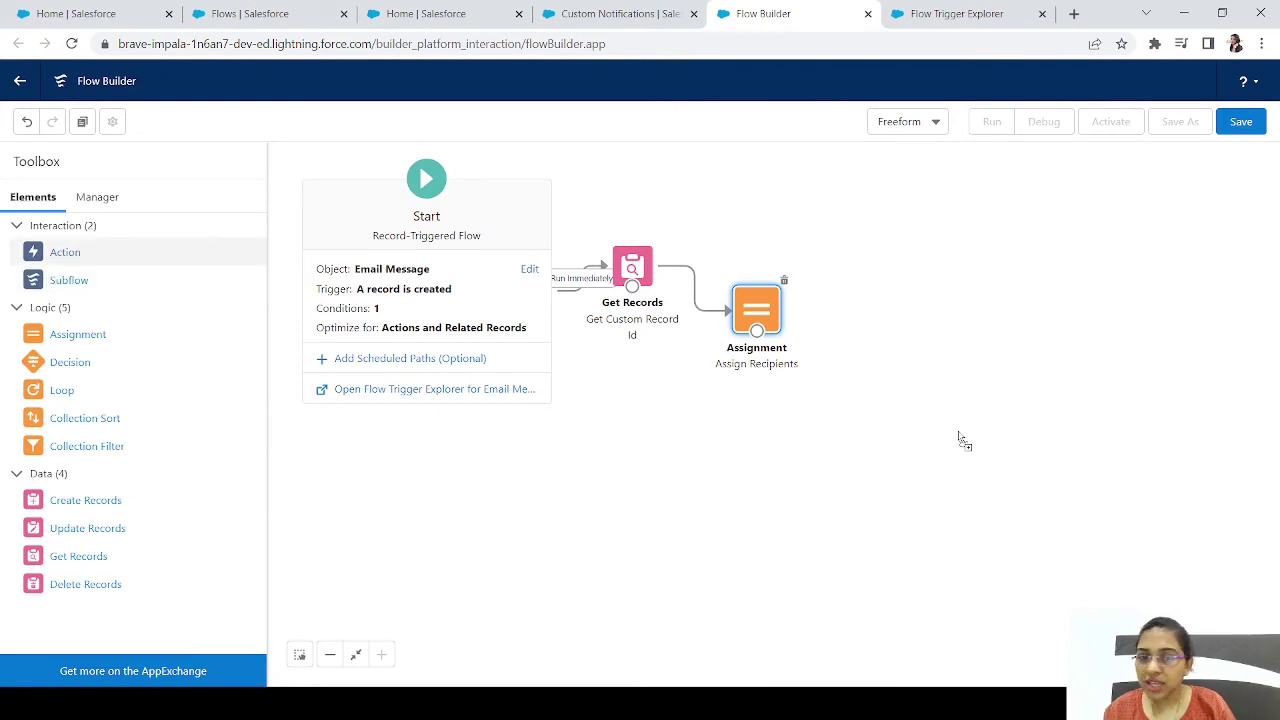
left_click_drag(958, 440, 958, 432)
left_click_drag(482, 334, 488, 470)
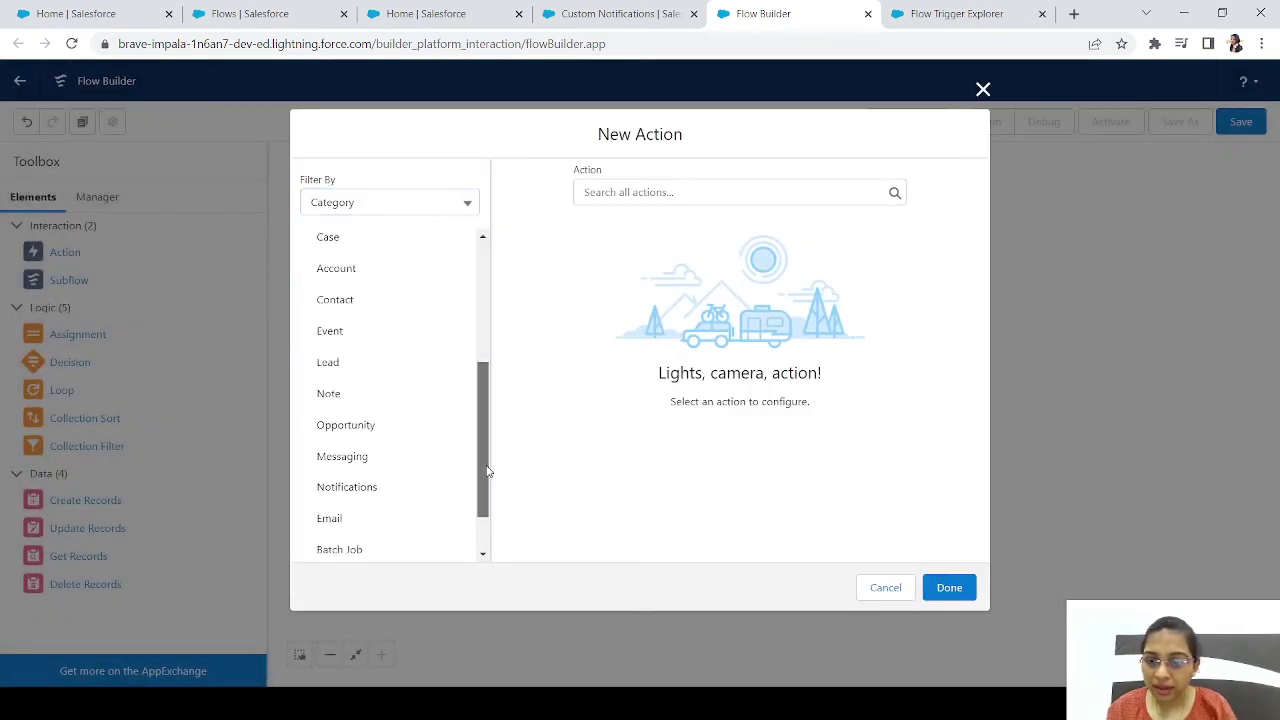
scroll(380, 420, "down", 2)
left_click(352, 393)
left_click(346, 422)
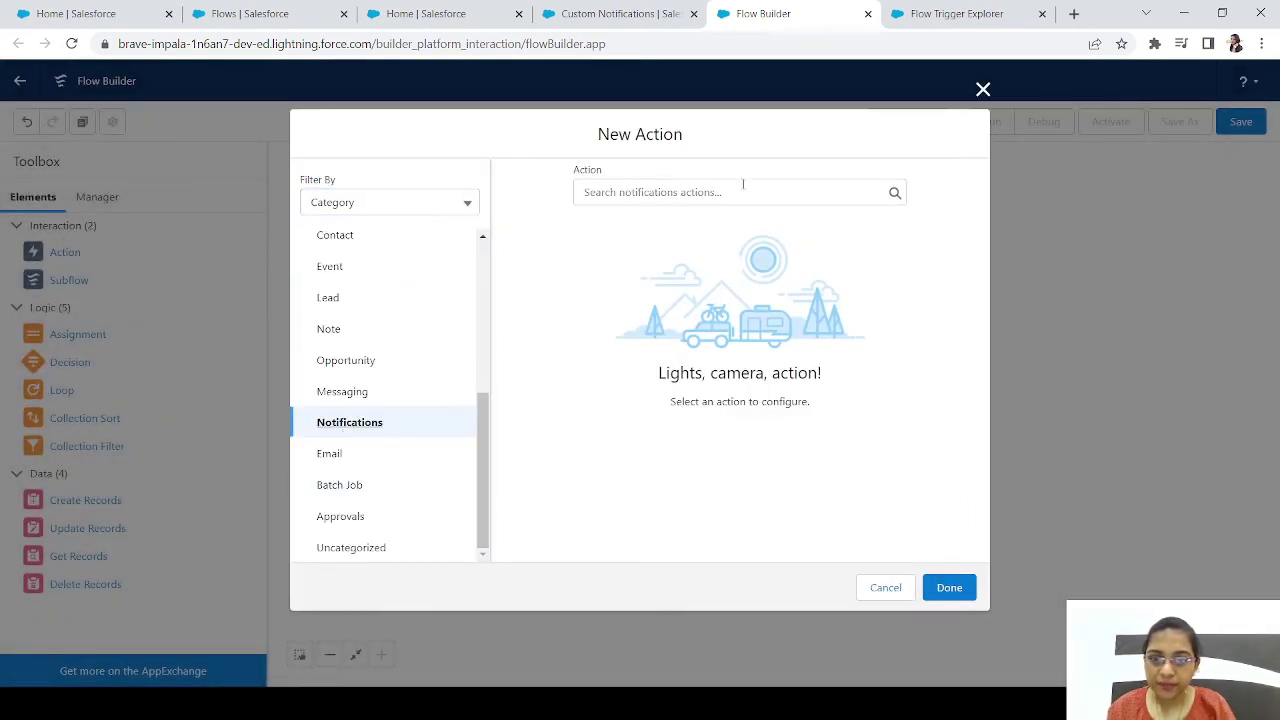
left_click(743, 192)
left_click(652, 232)
- Label the action Sending Email Notification and let its API name fill in from the label
left_click(599, 303)
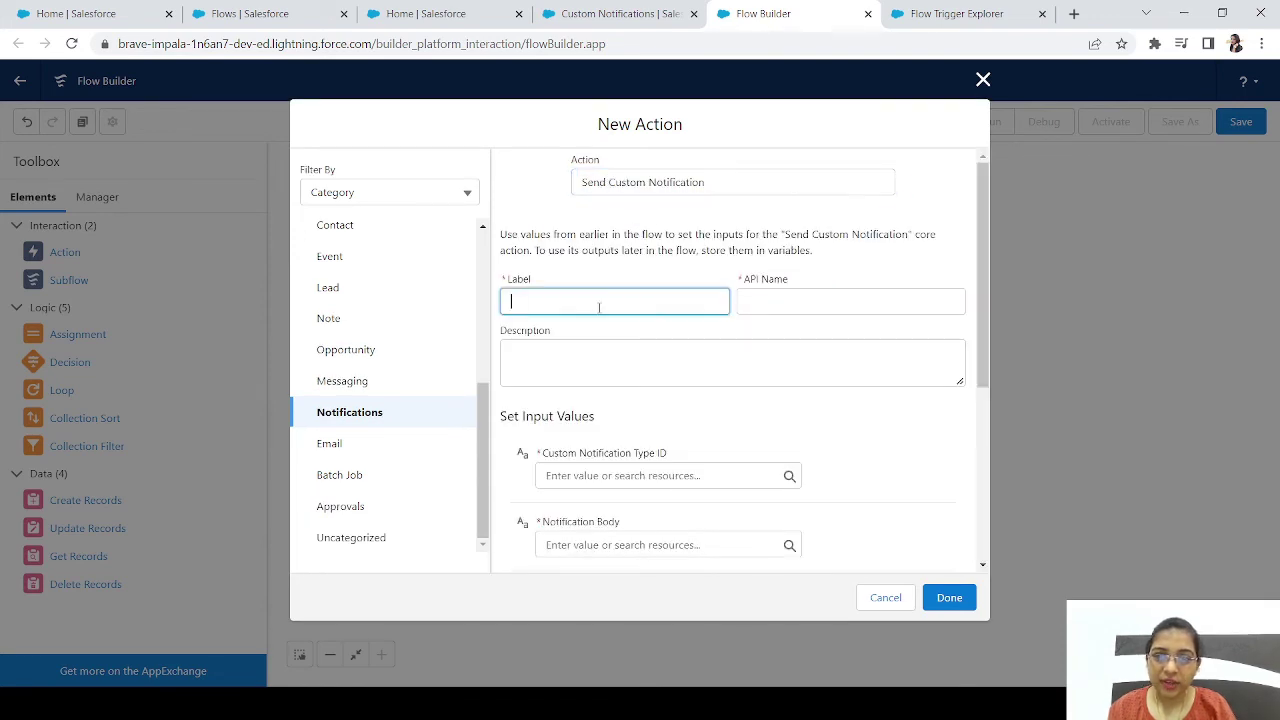
type("Sending ")
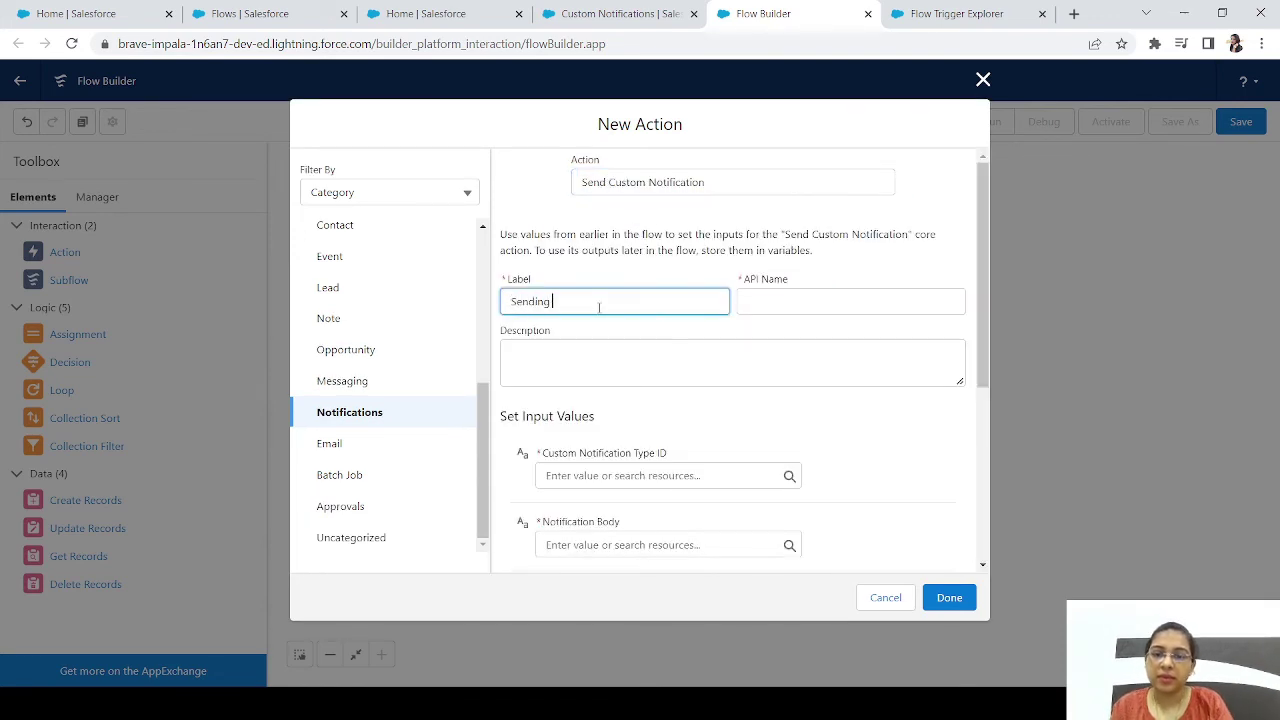
type("Email Notific")
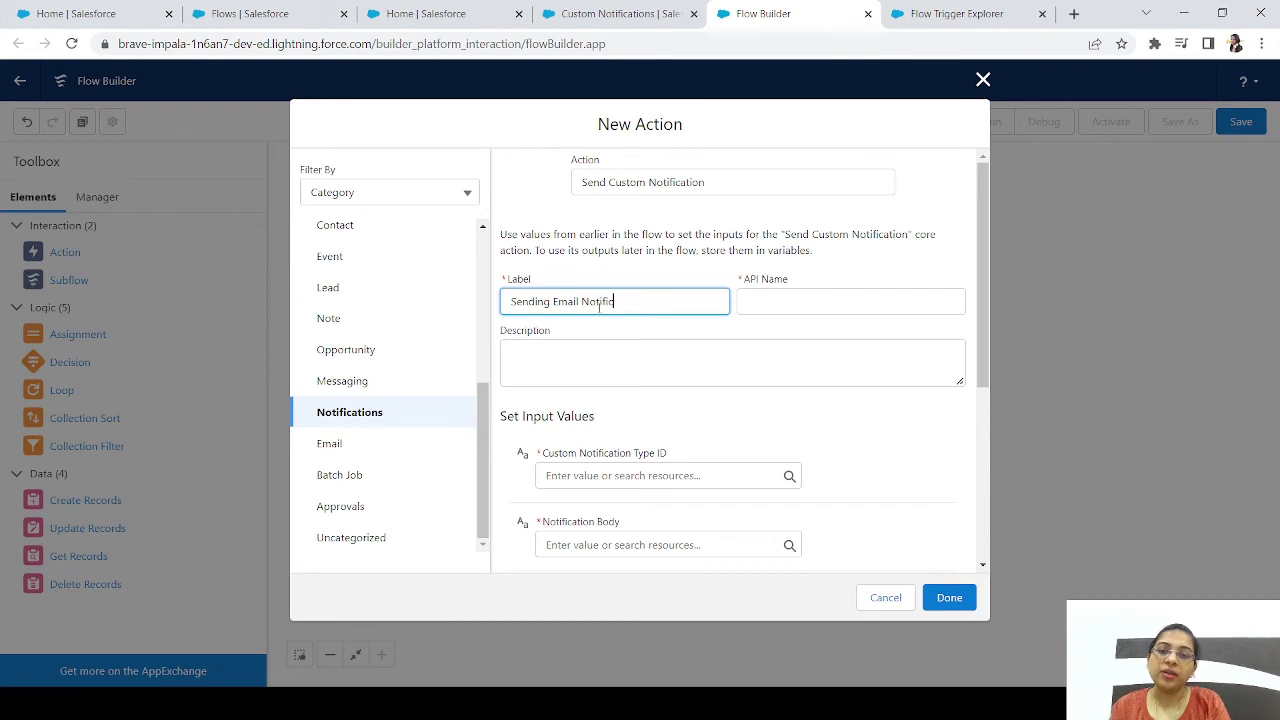
type("ation")
key("Tab")
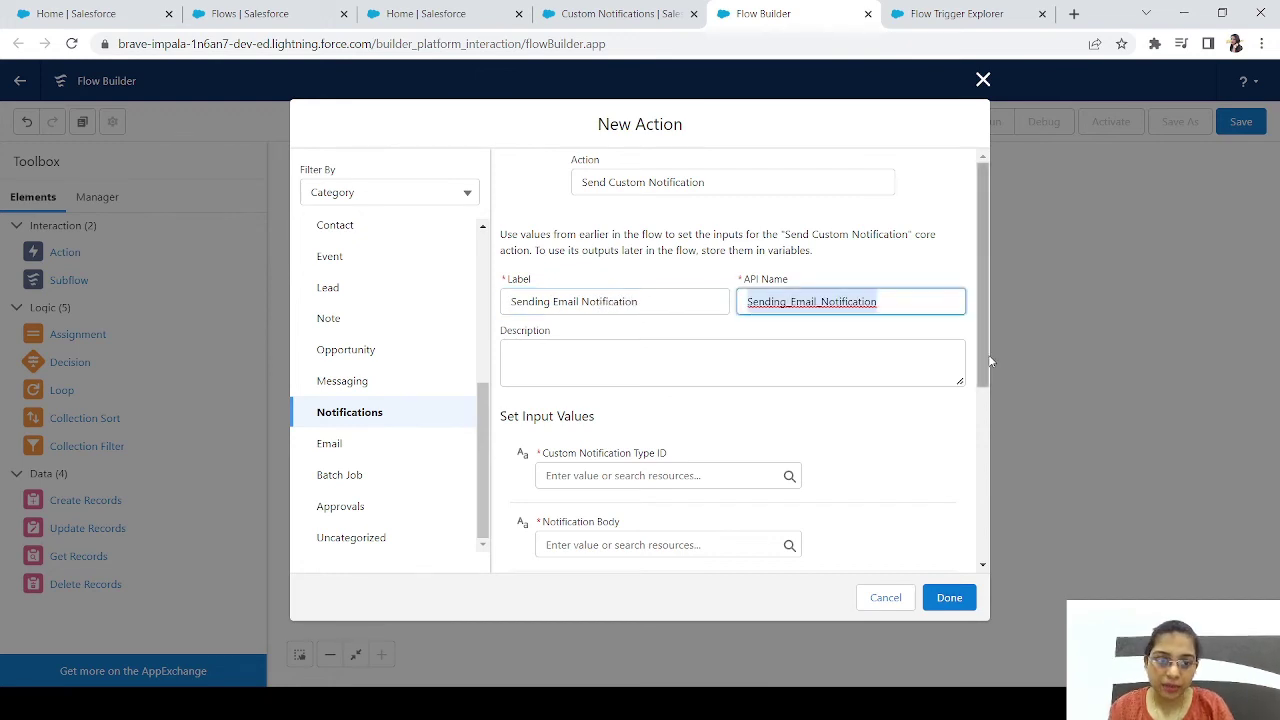
- Set the Custom Notification Type ID to the Id field of the record from Get_Custom_Record_Id
left_click_drag(988, 365, 983, 447)
left_click(615, 347)
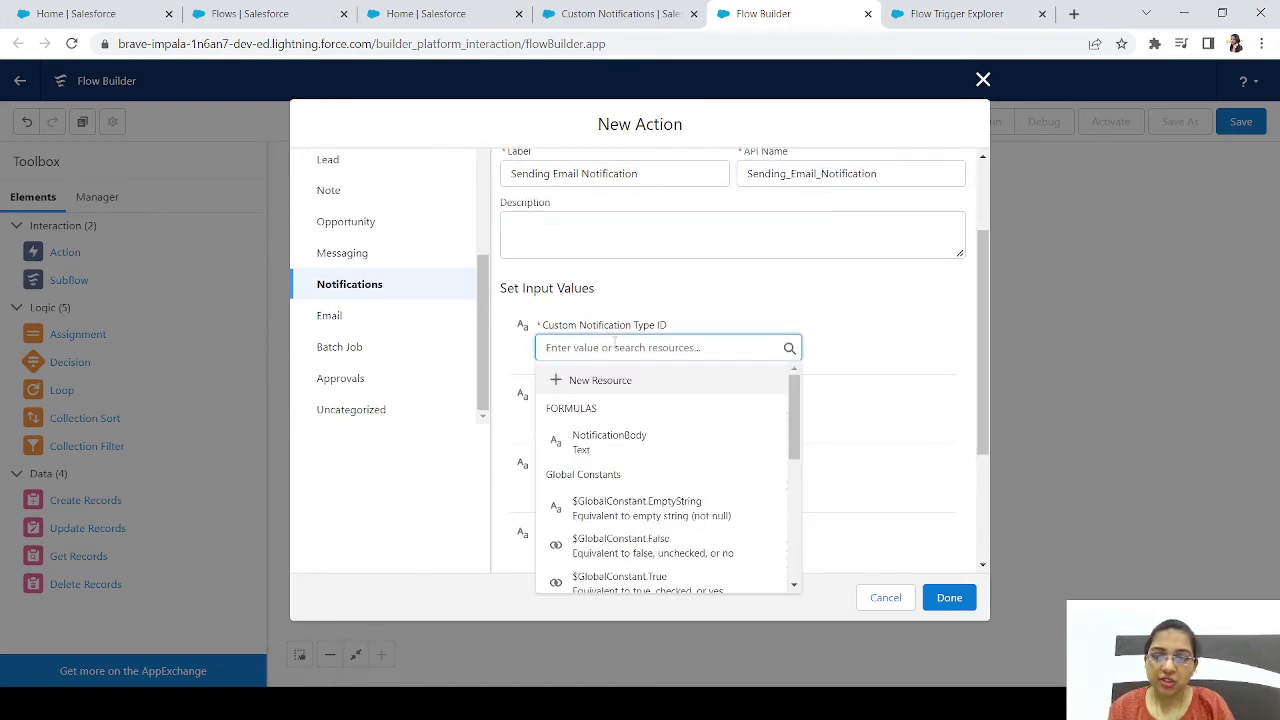
type("cu")
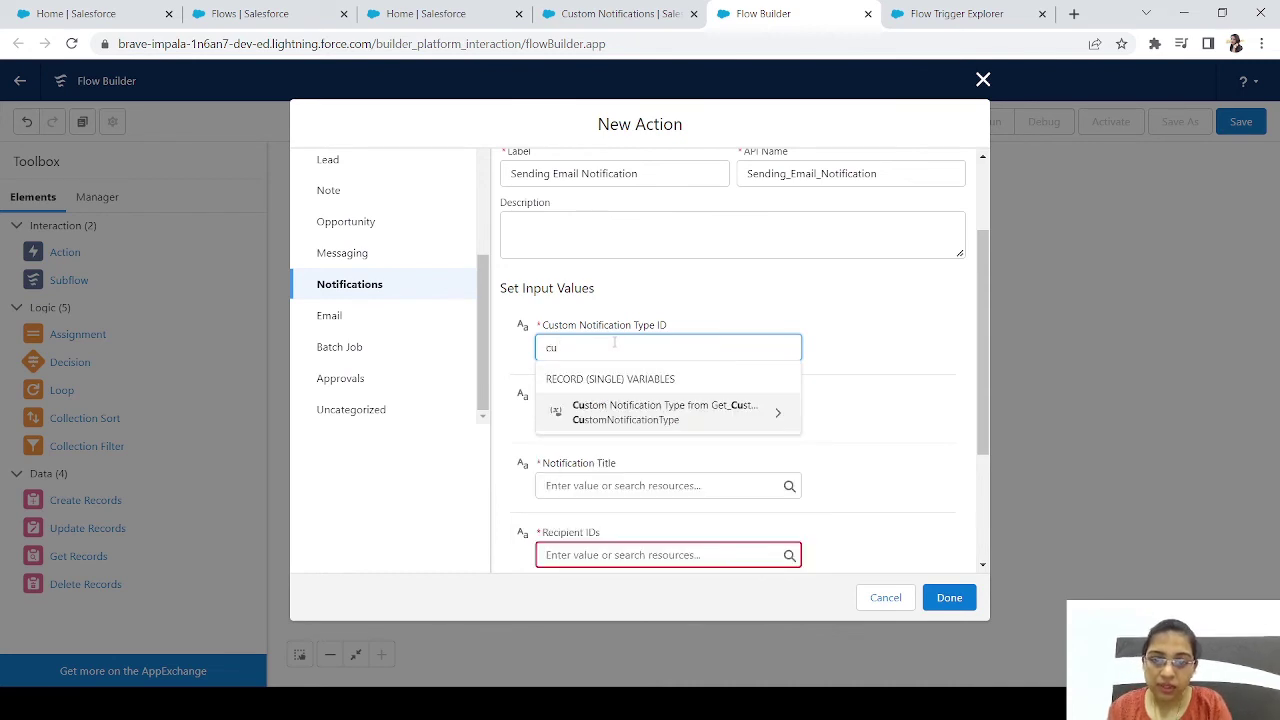
left_click(779, 418)
type("id")
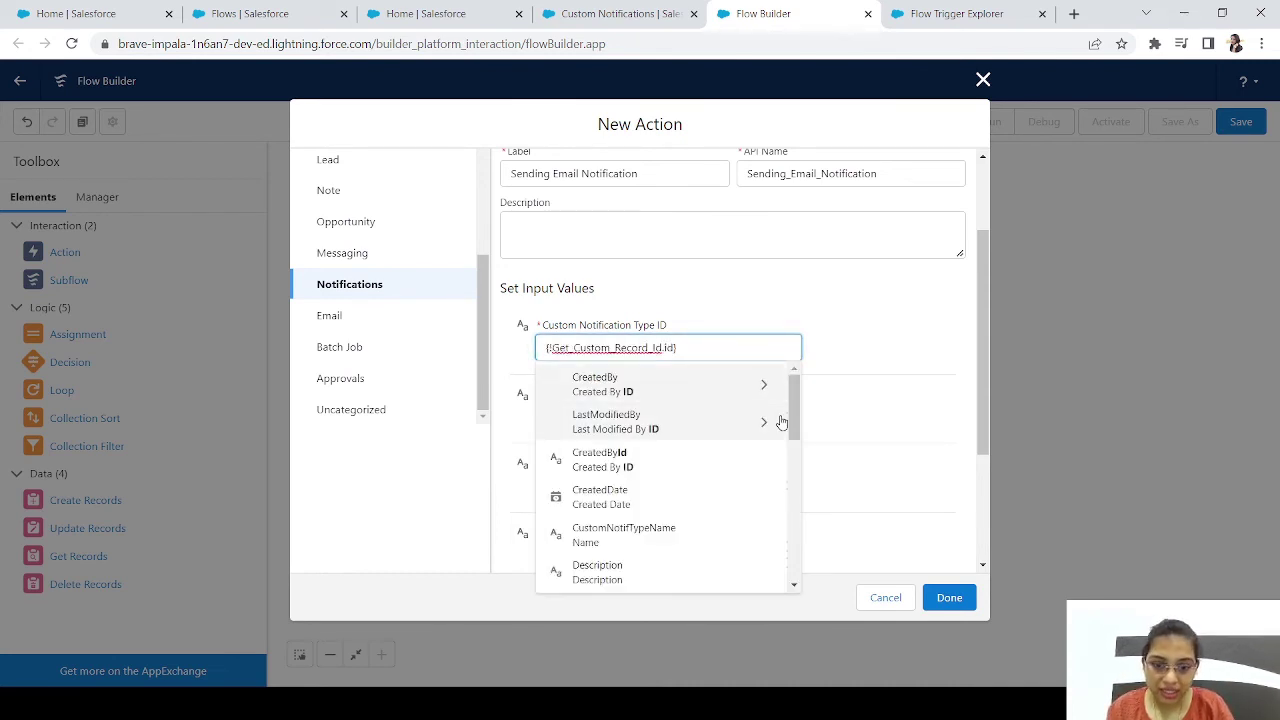
scroll(770, 440, "down", 4)
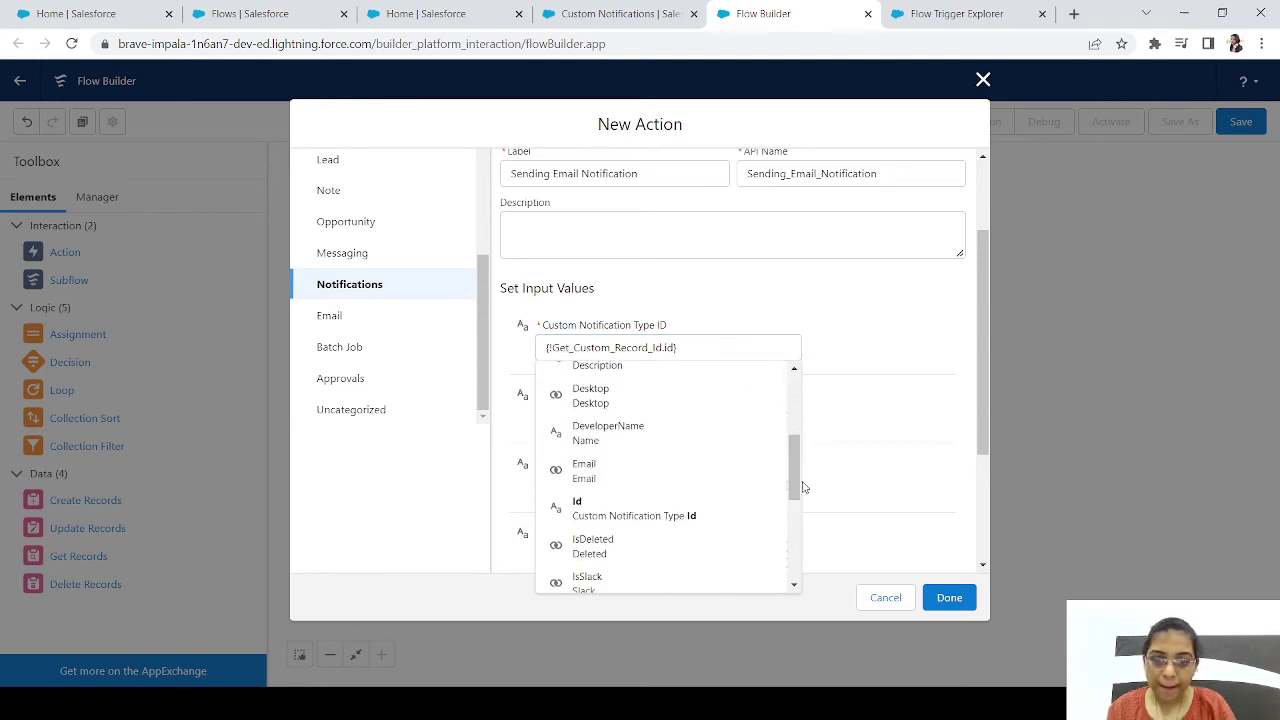
left_click(700, 509)
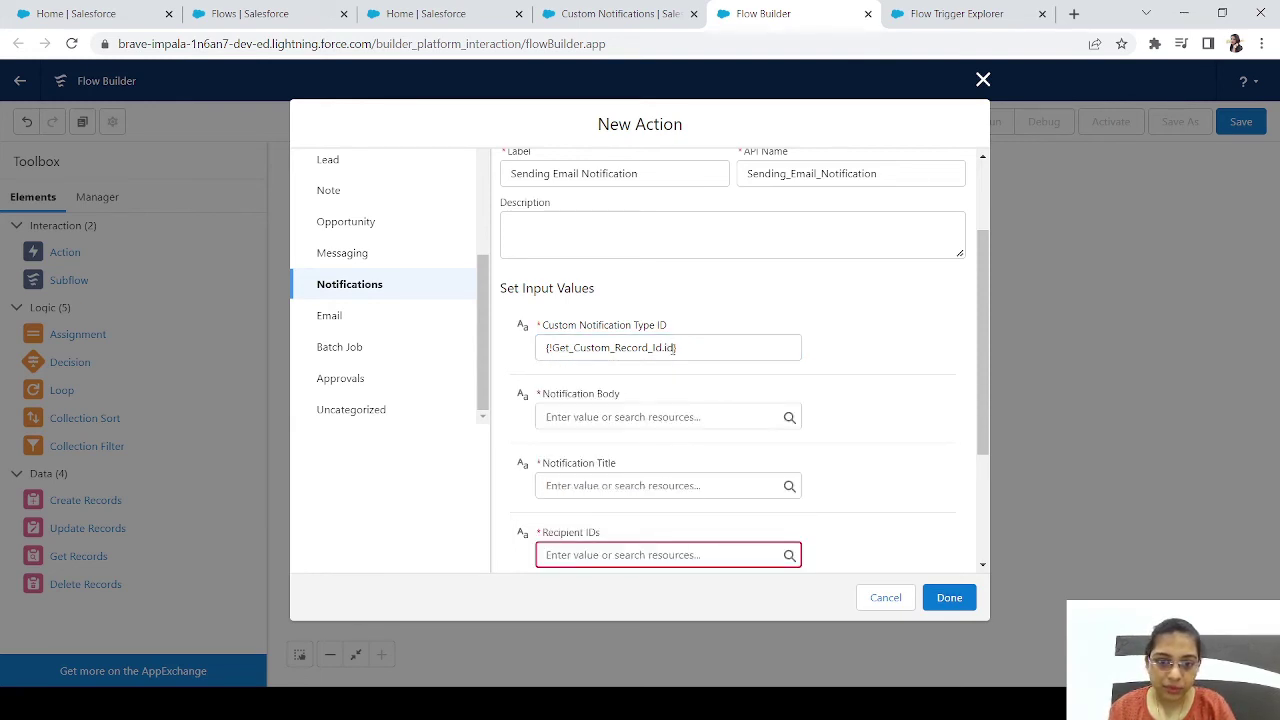
left_click(671, 347)
key("BackSpace")
key("BackSpace")
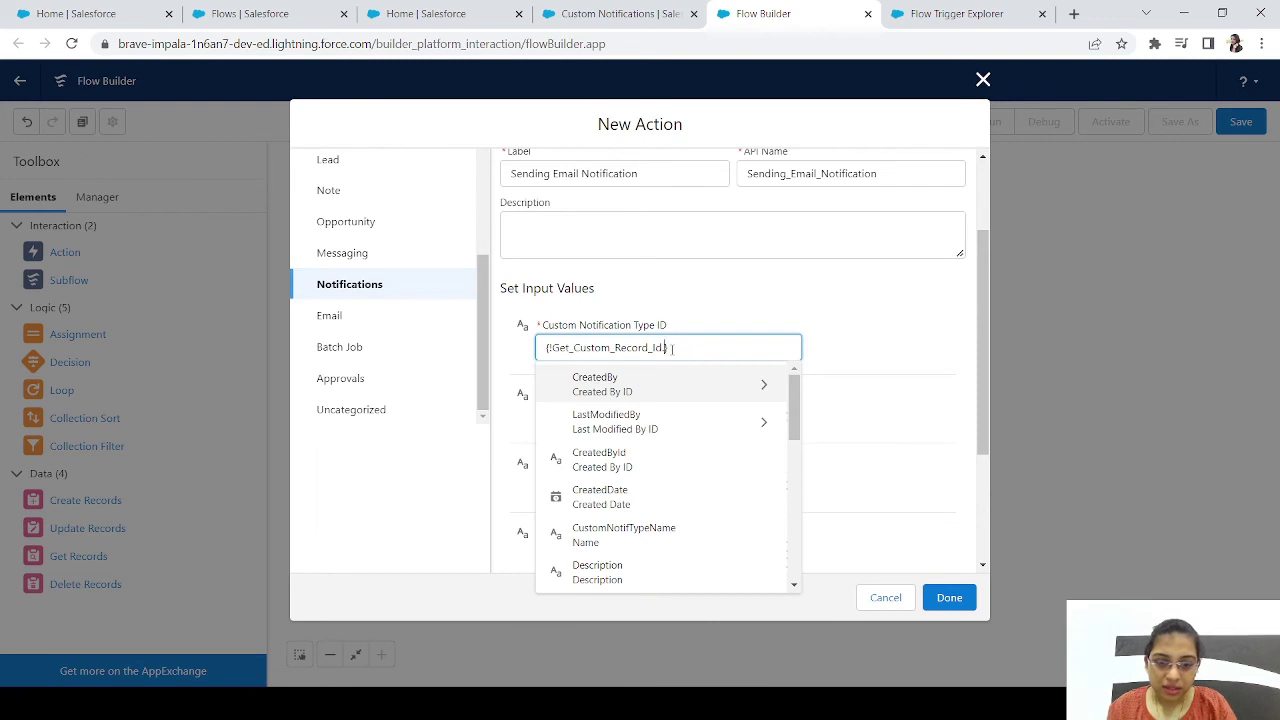
left_click_drag(794, 400, 796, 487)
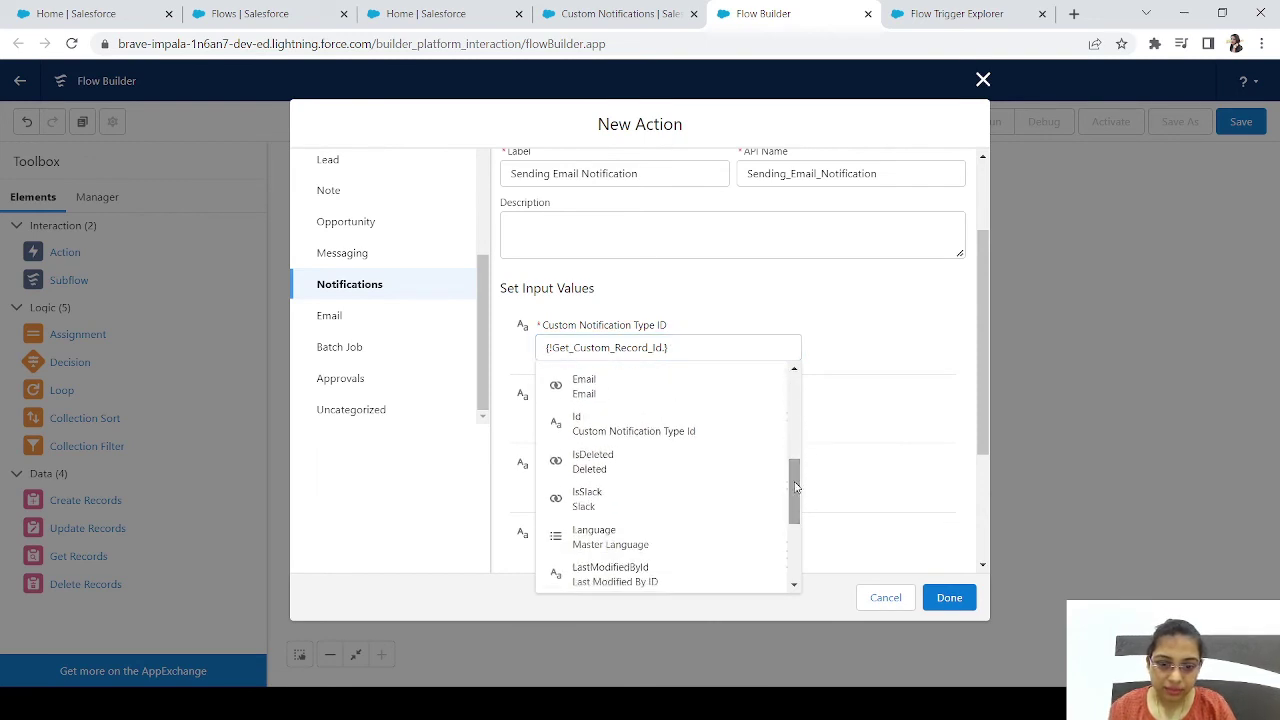
left_click(693, 428)
- Set both the Notification Body and the Notification Title to the NotificationBody formula
left_click(580, 420)
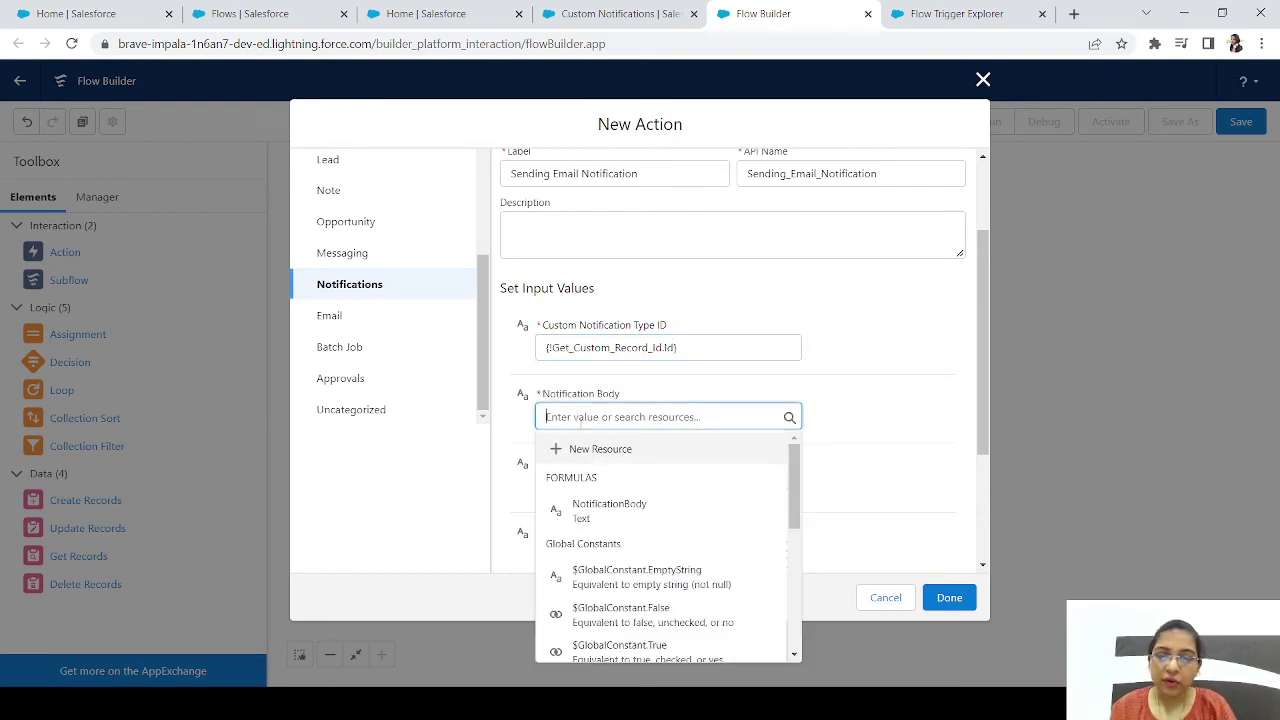
type("noti")
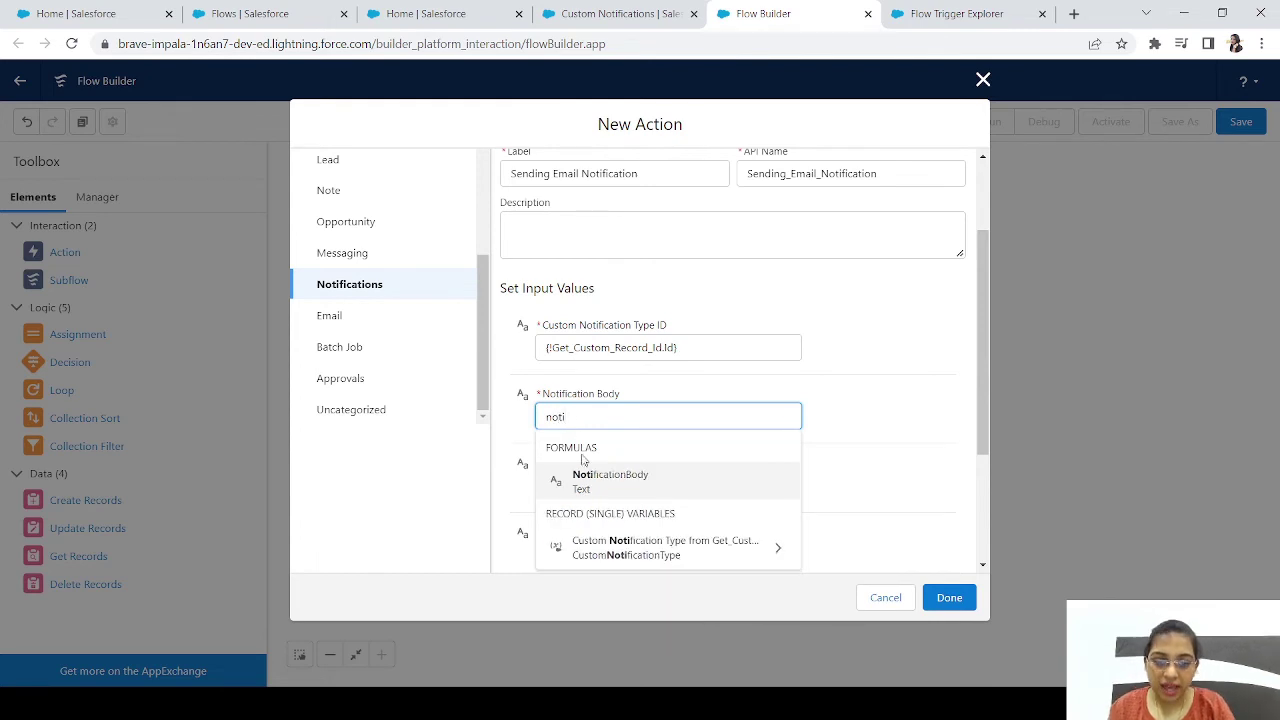
left_click(600, 488)
left_click(668, 485)
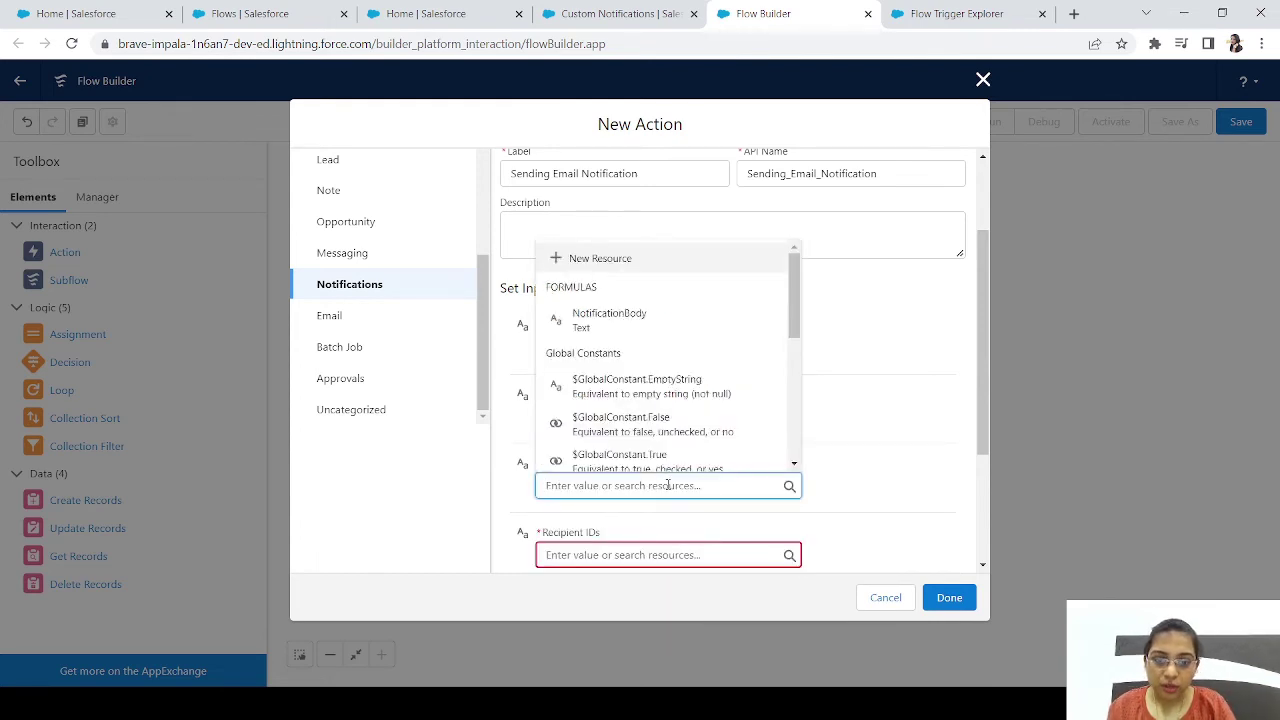
type("noti")
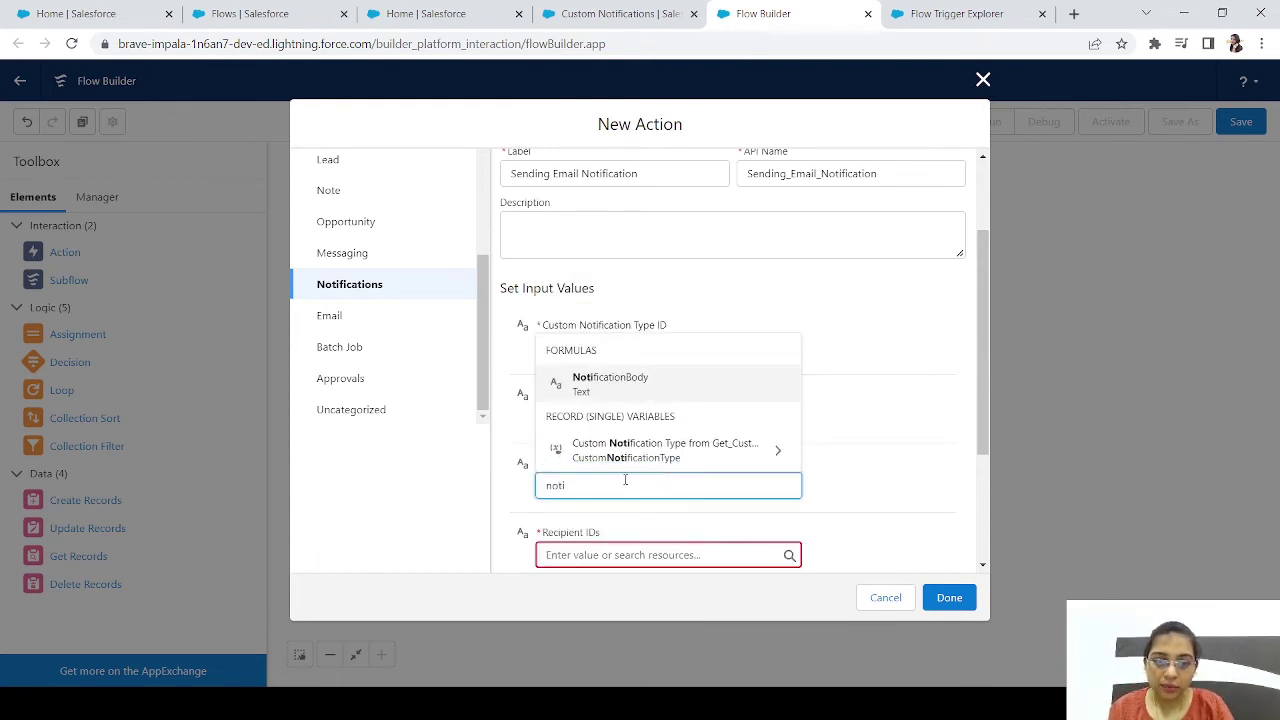
left_click(615, 390)
- Set the Recipient IDs to the EmailIds collection variable
scroll(978, 449, "down", 3)
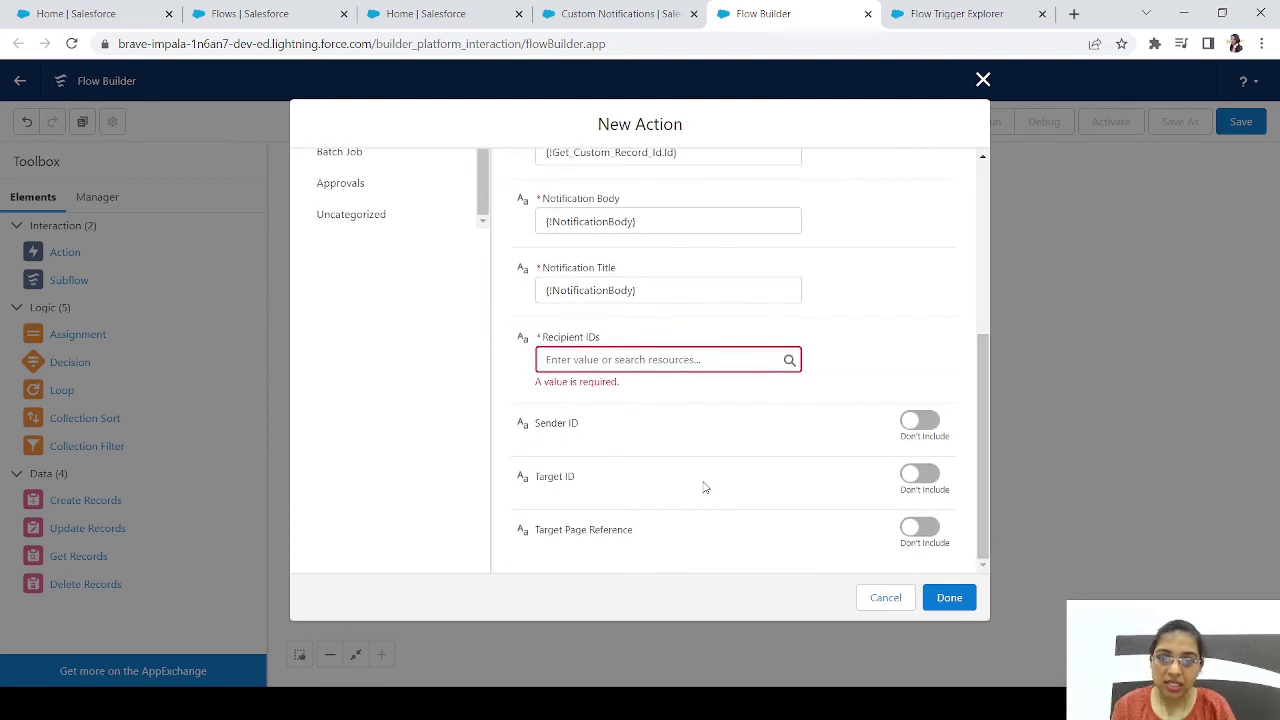
left_click(694, 358)
type("email")
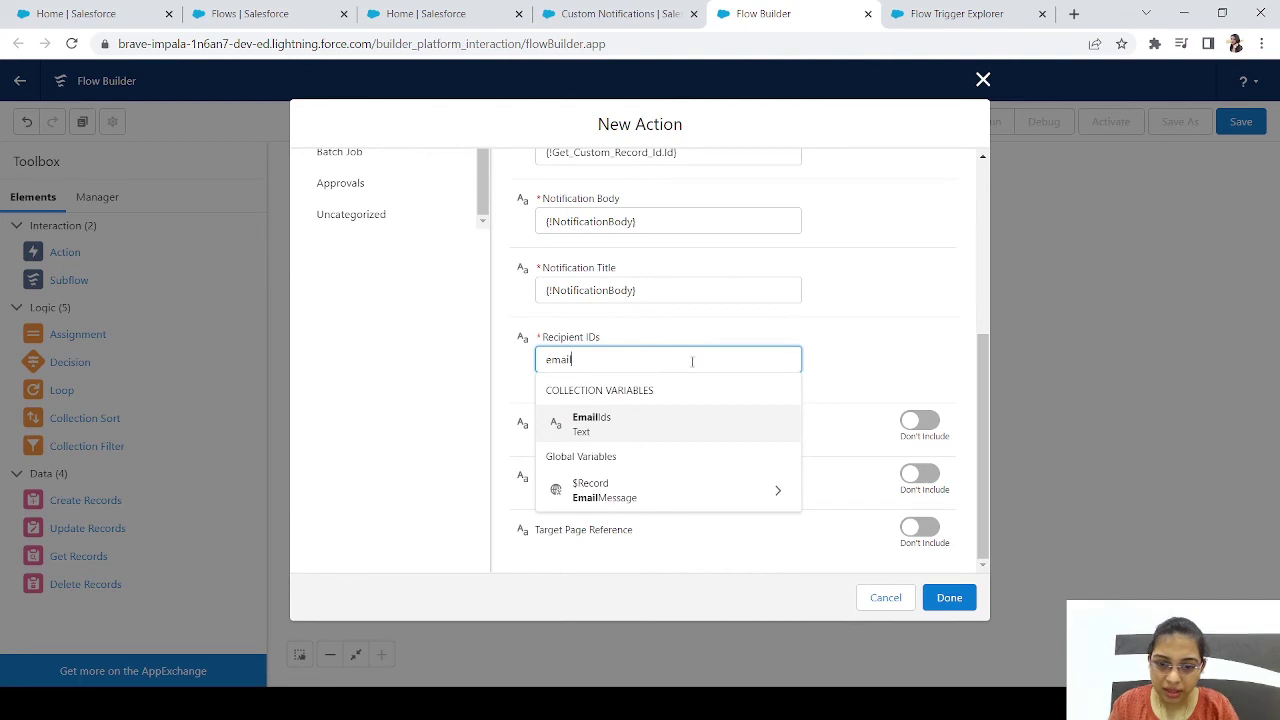
left_click(620, 425)
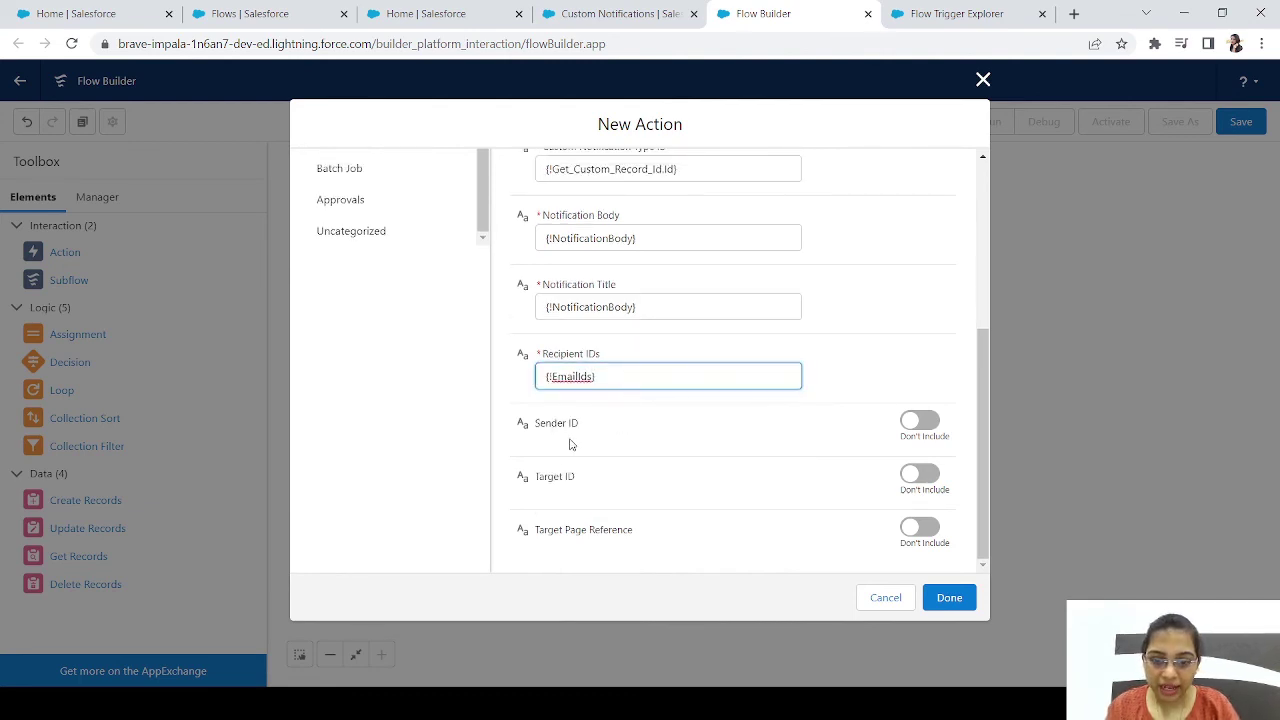
- Include the Target ID, set it to the Id of $Record, and finish the action
left_click(928, 478)
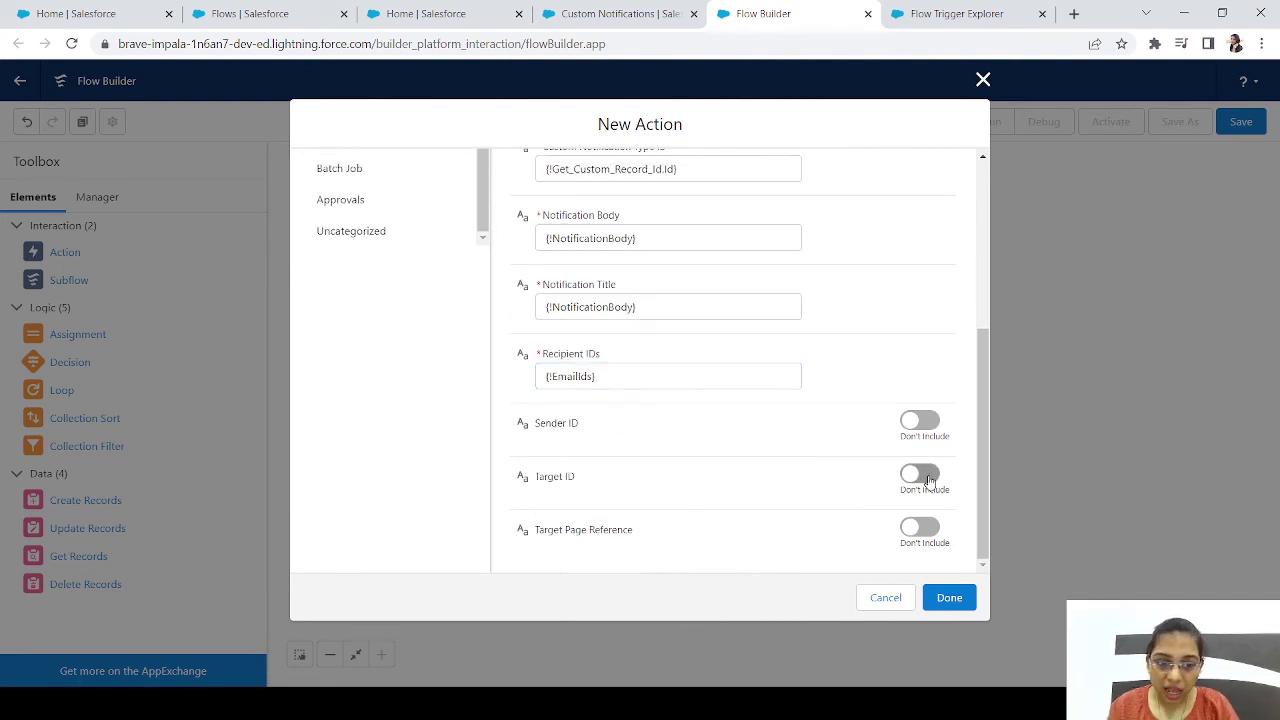
type("record")
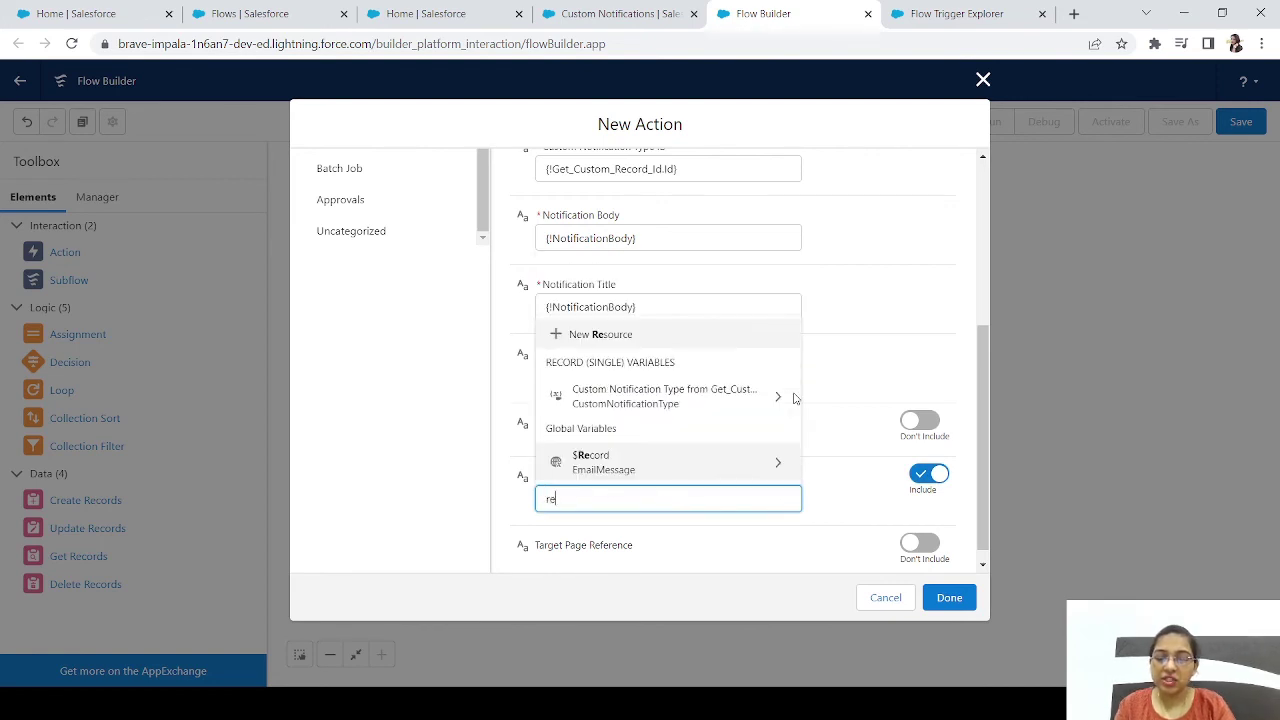
left_click(675, 462)
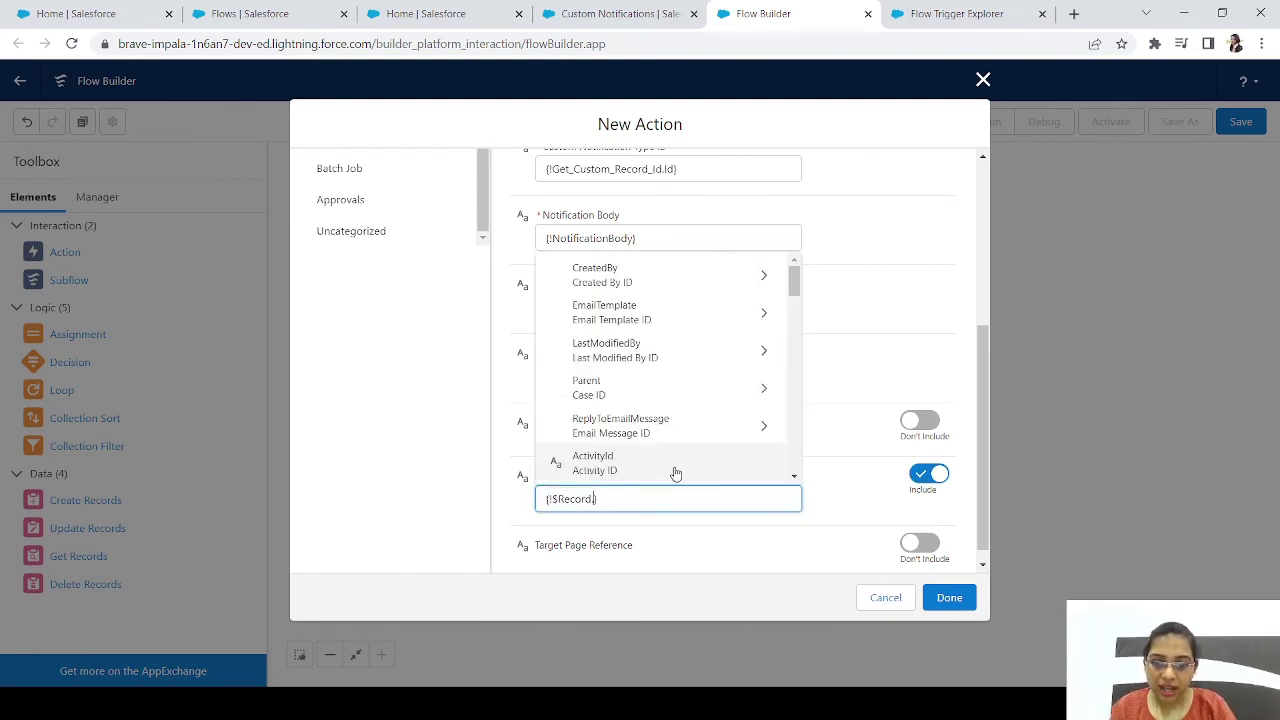
type("id")
left_click_drag(789, 322, 766, 379)
left_click(643, 331)
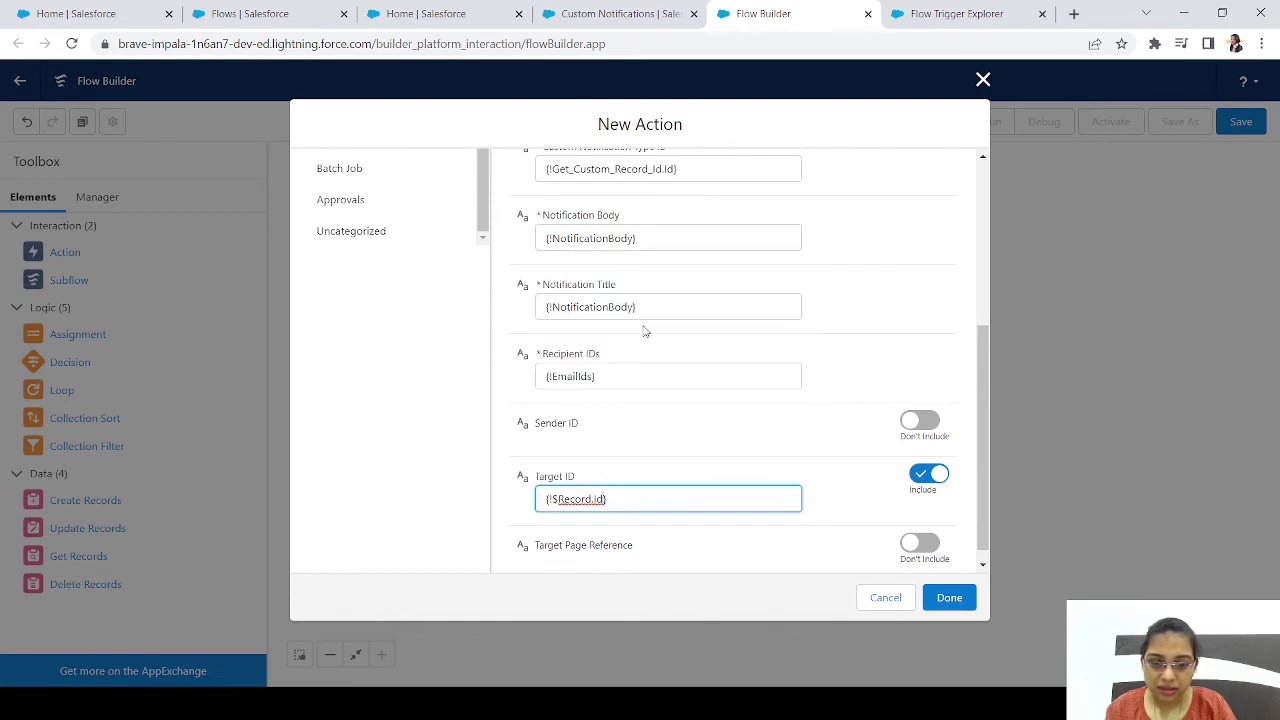
left_click(949, 598)
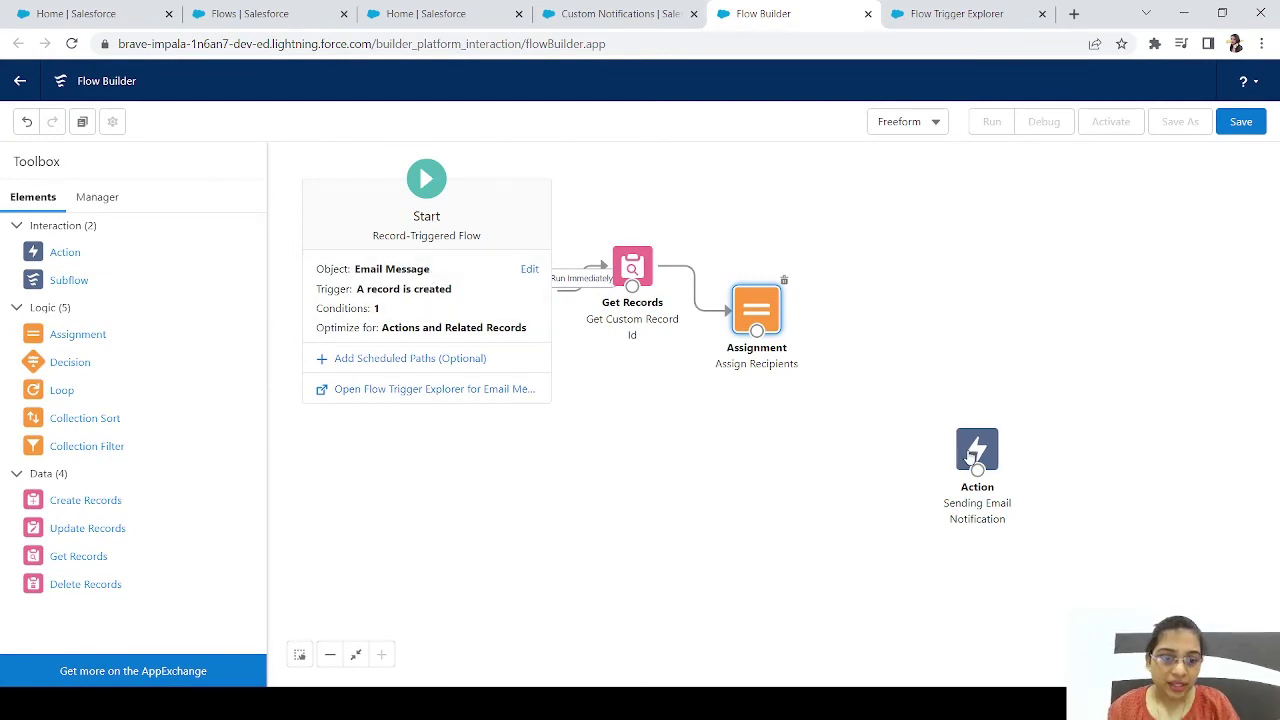
- Move the Sending Email Notification action closer to the Assign Recipients assignment and connect the assignment to it
left_click_drag(966, 456, 894, 346)
left_click_drag(755, 323, 907, 376)
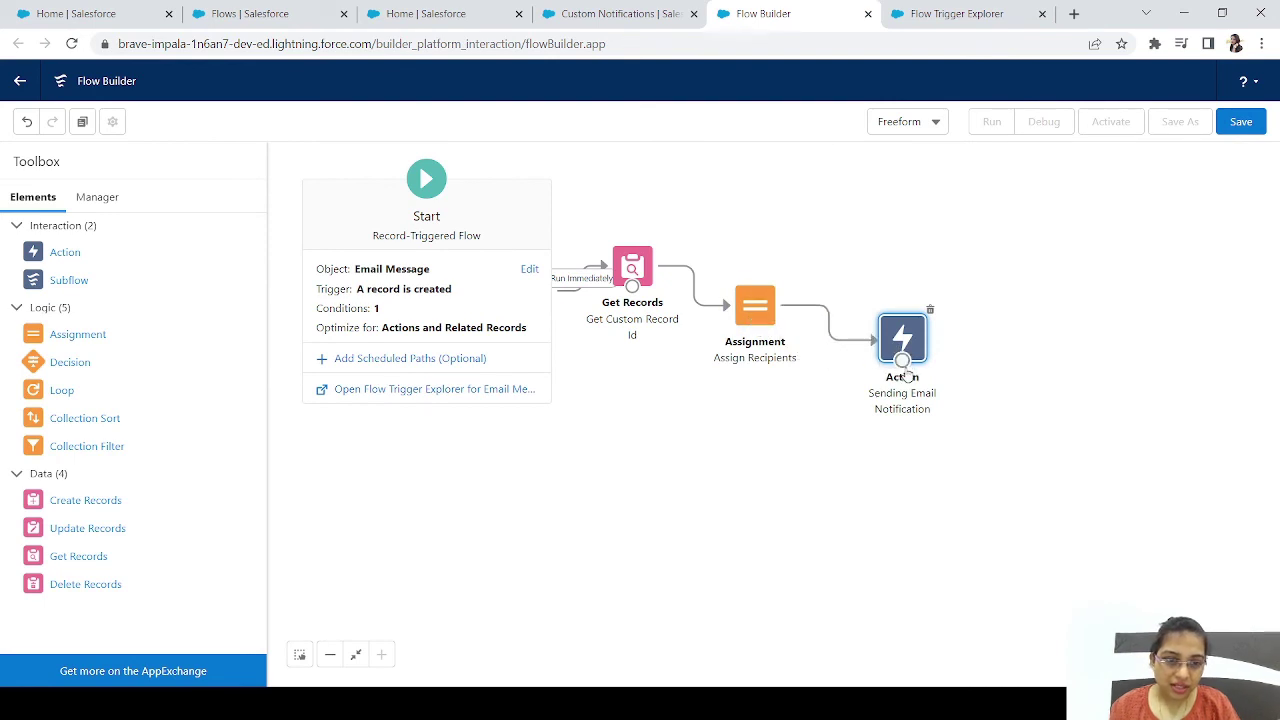
- Save the flow as Case Notification Flow with API name Case_Notification_Flow and activate it
left_click(1239, 133)
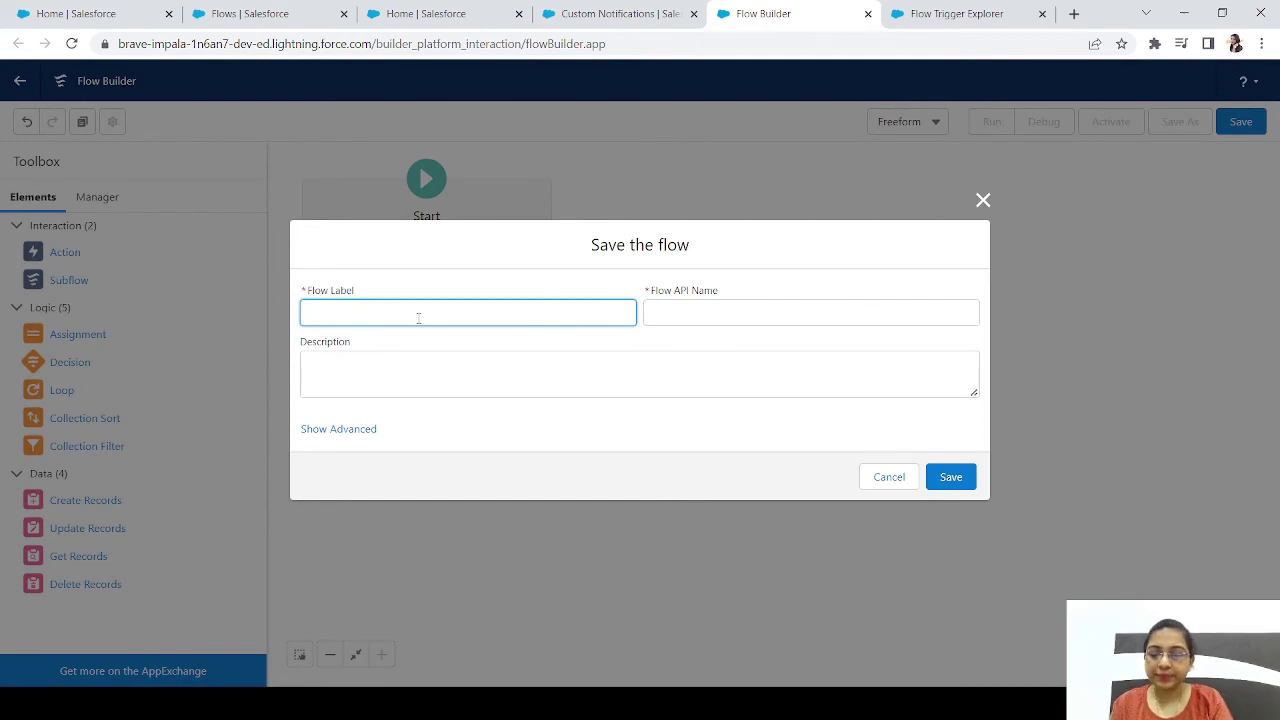
type("Case Notifica")
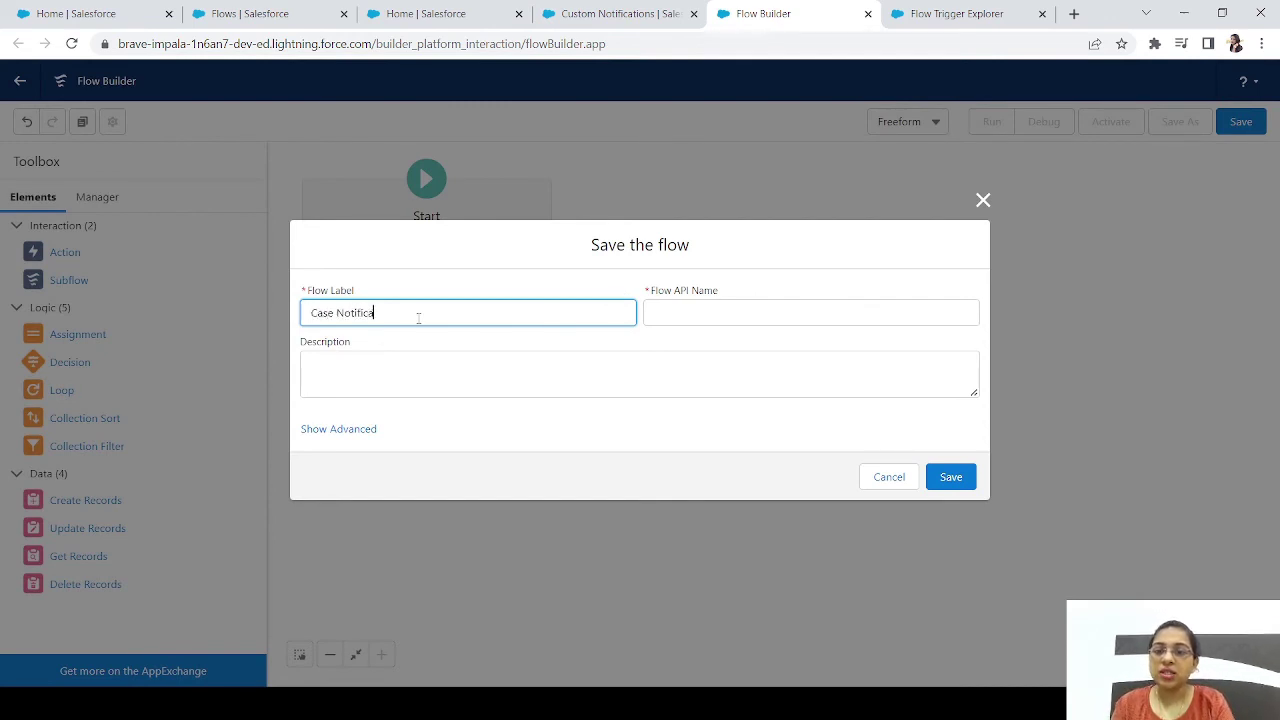
type("tion Flow")
key("Tab")
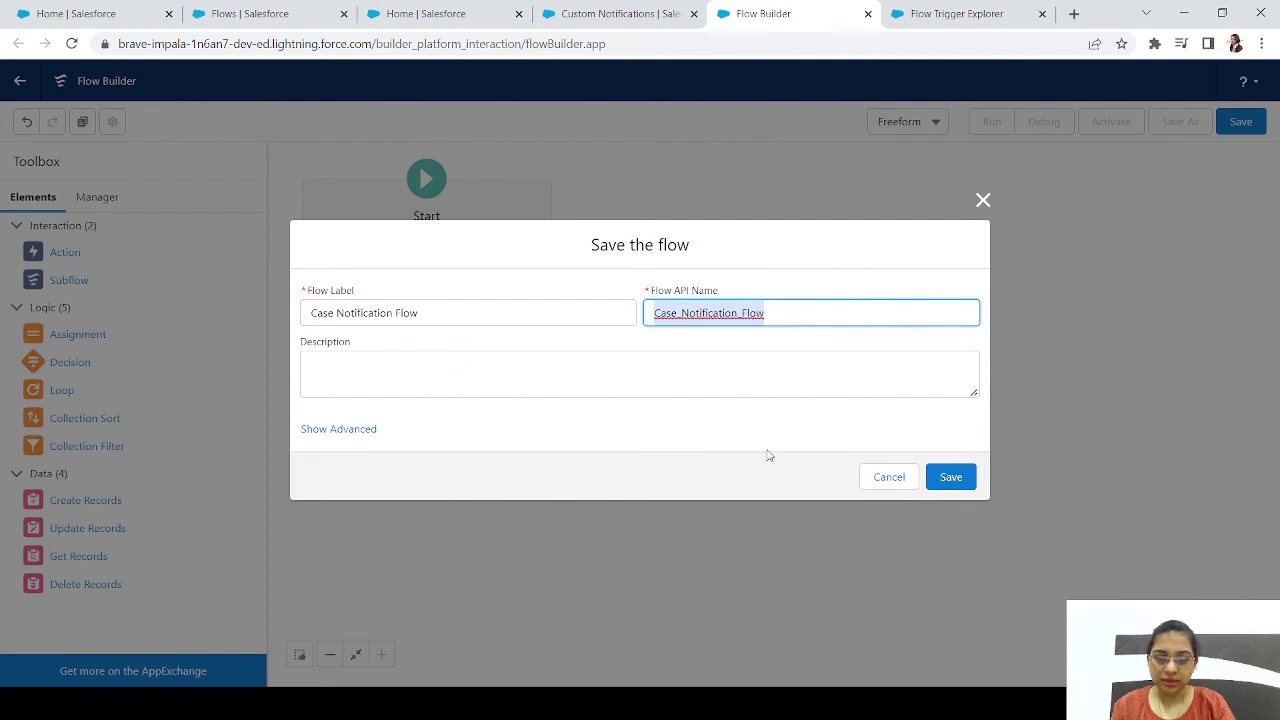
left_click(951, 477)
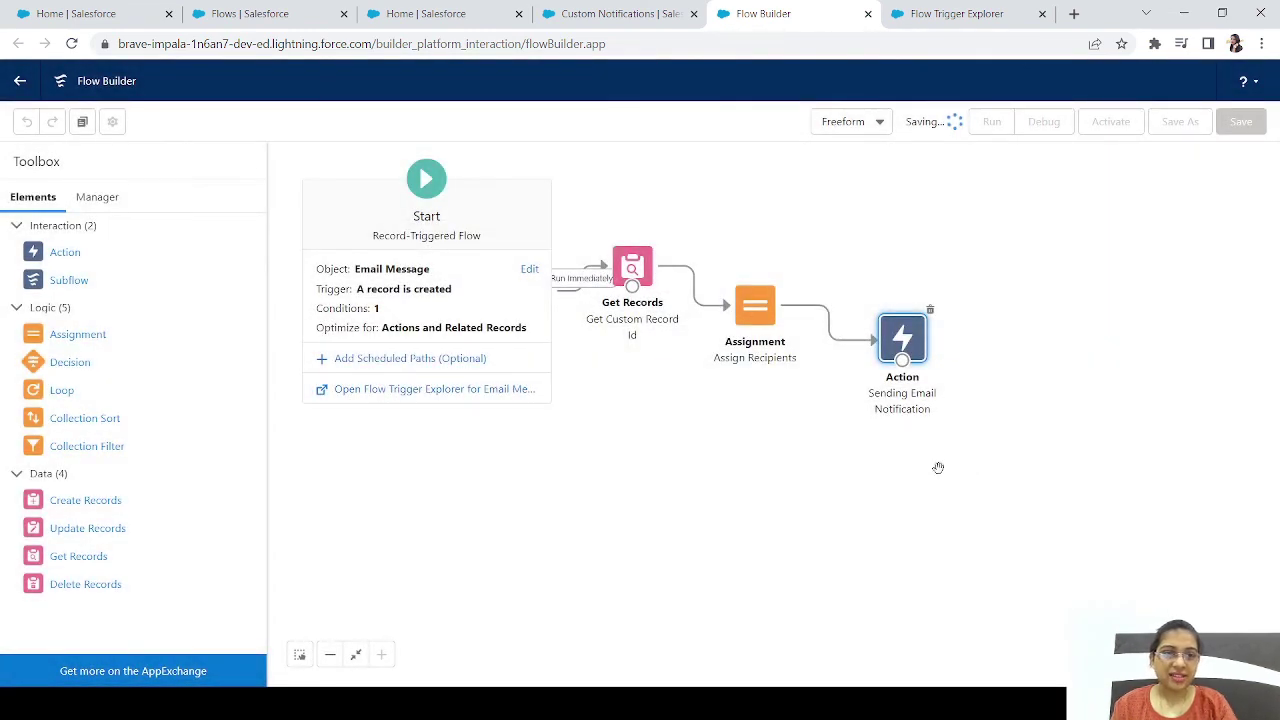
left_click(1113, 121)
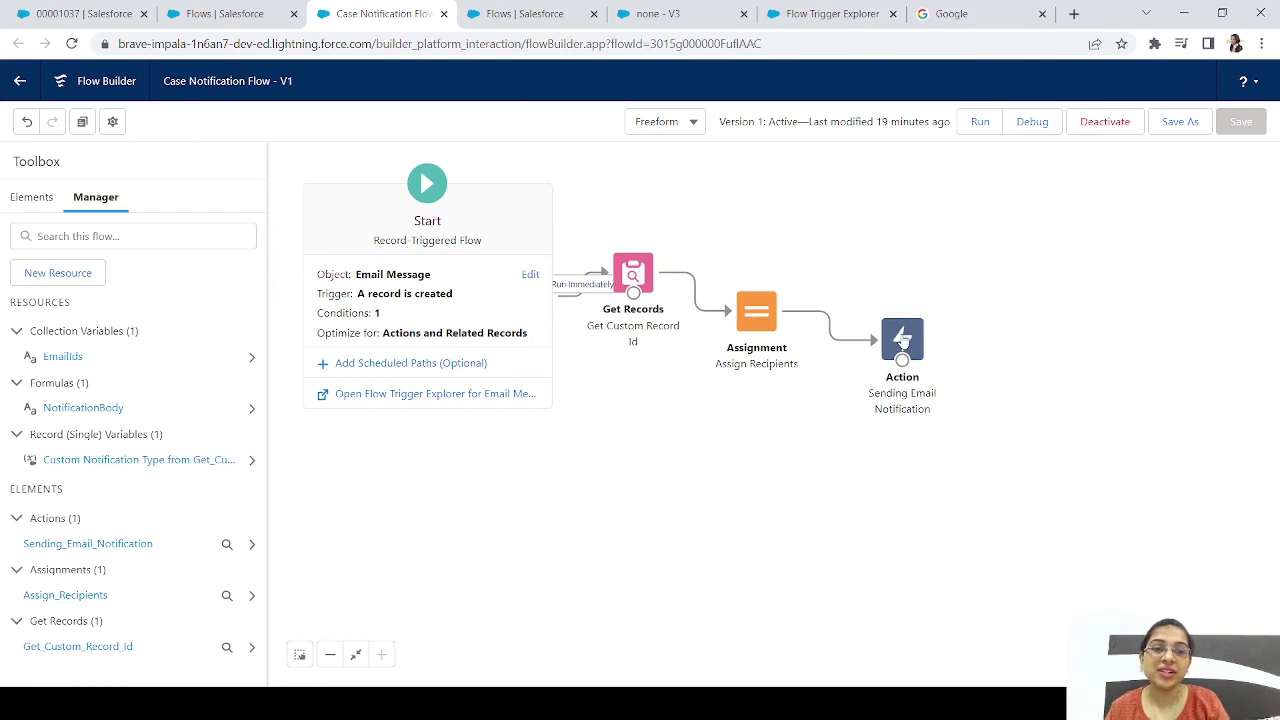
- Review the input values of the Sending Email Notification action and close it without changes
double_click(902, 340)
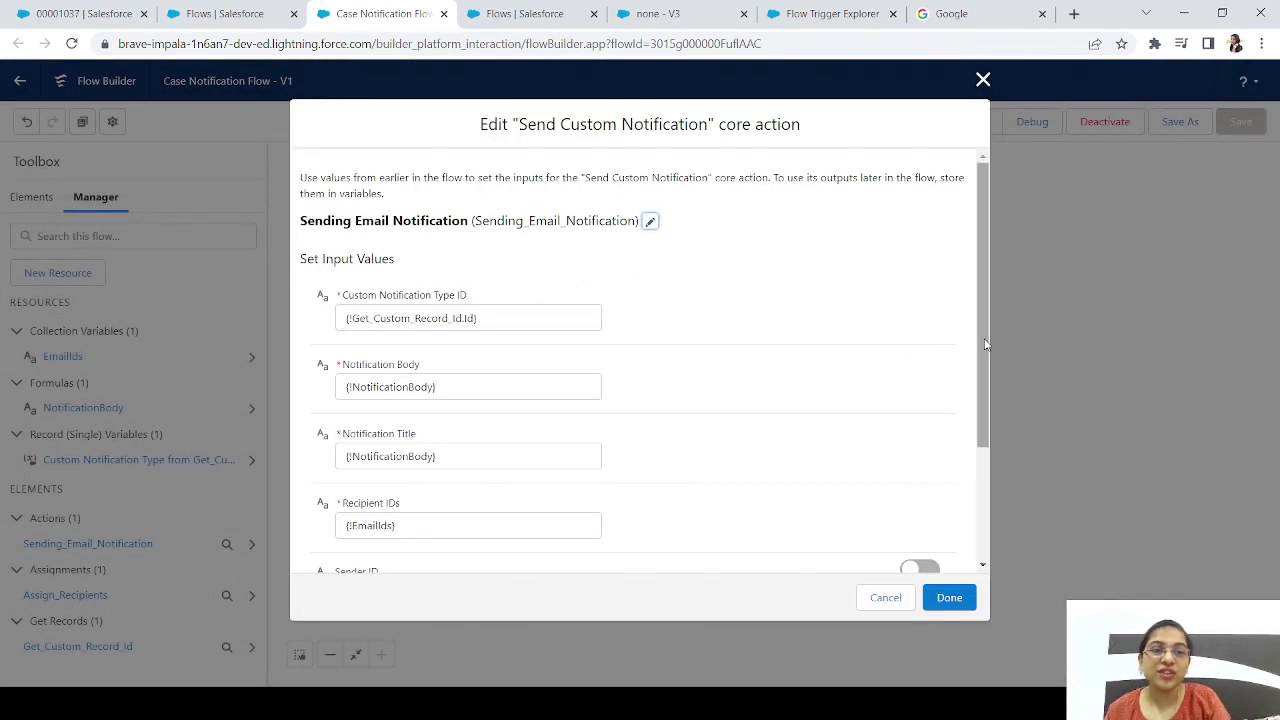
left_click_drag(987, 345, 997, 480)
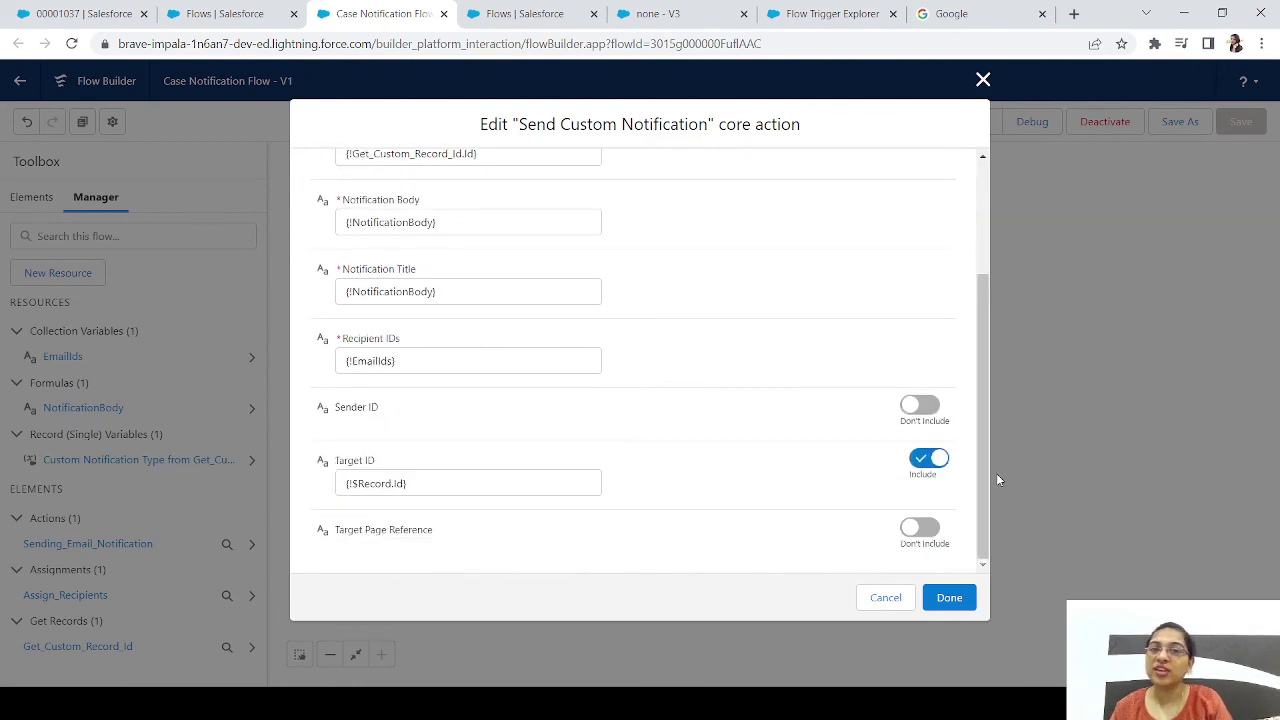
left_click(984, 80)
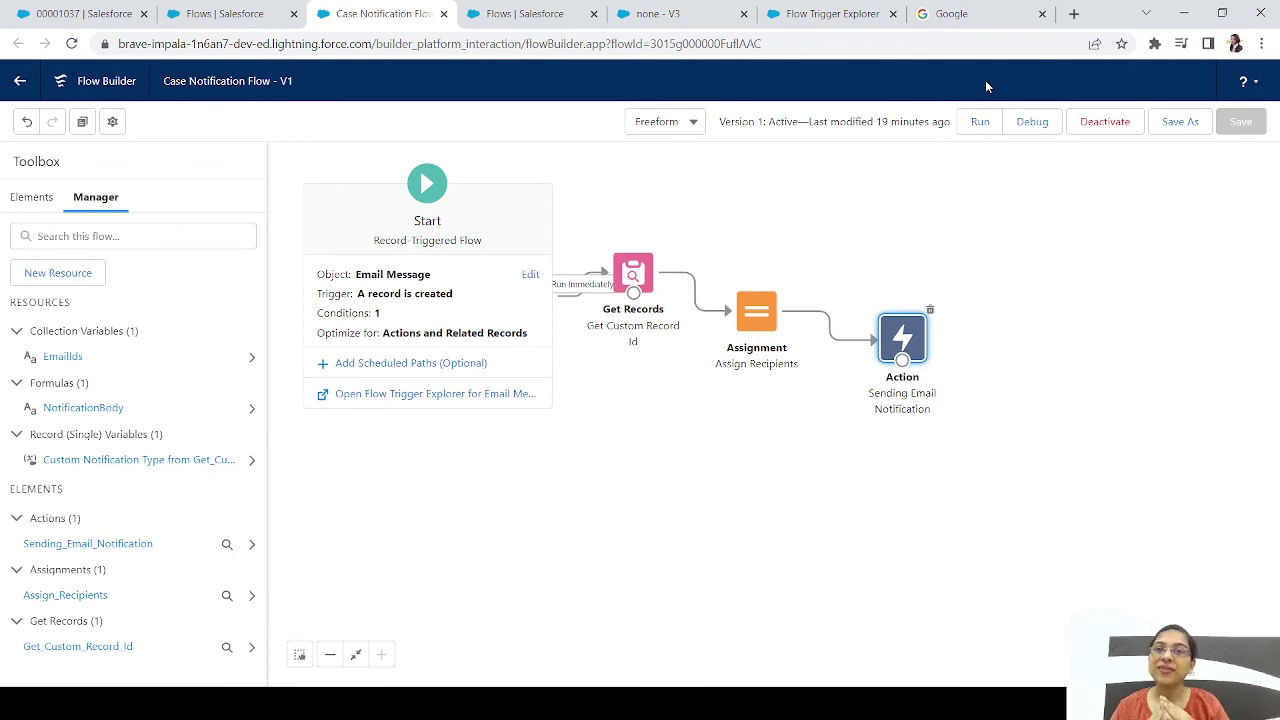
- Switch to the open case record and check the notifications list, then close it
left_click(90, 14)
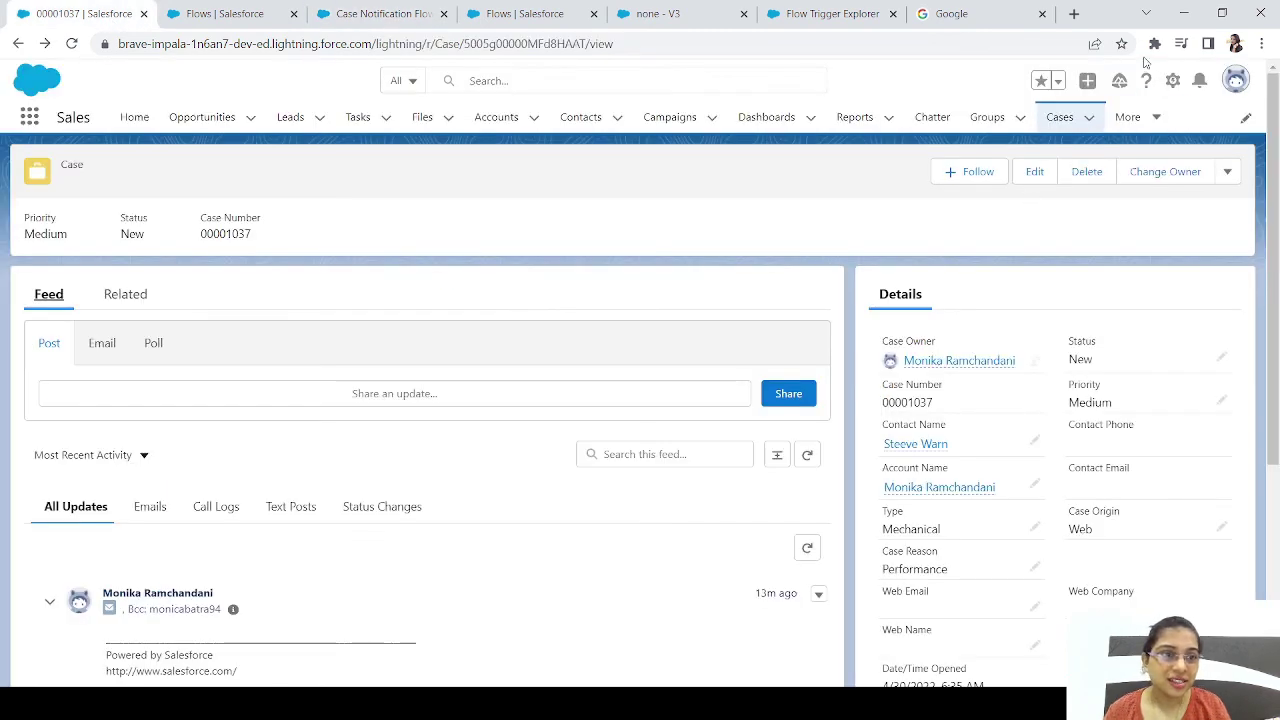
left_click(1199, 83)
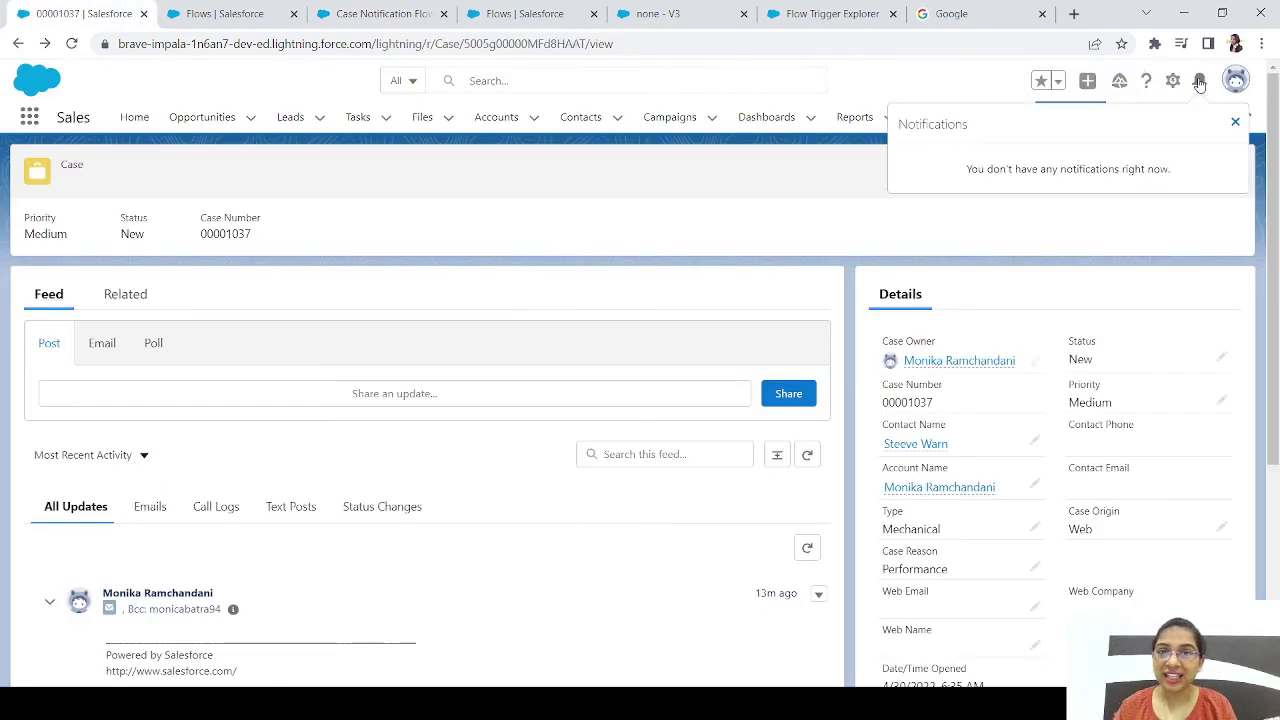
left_click(1200, 84)
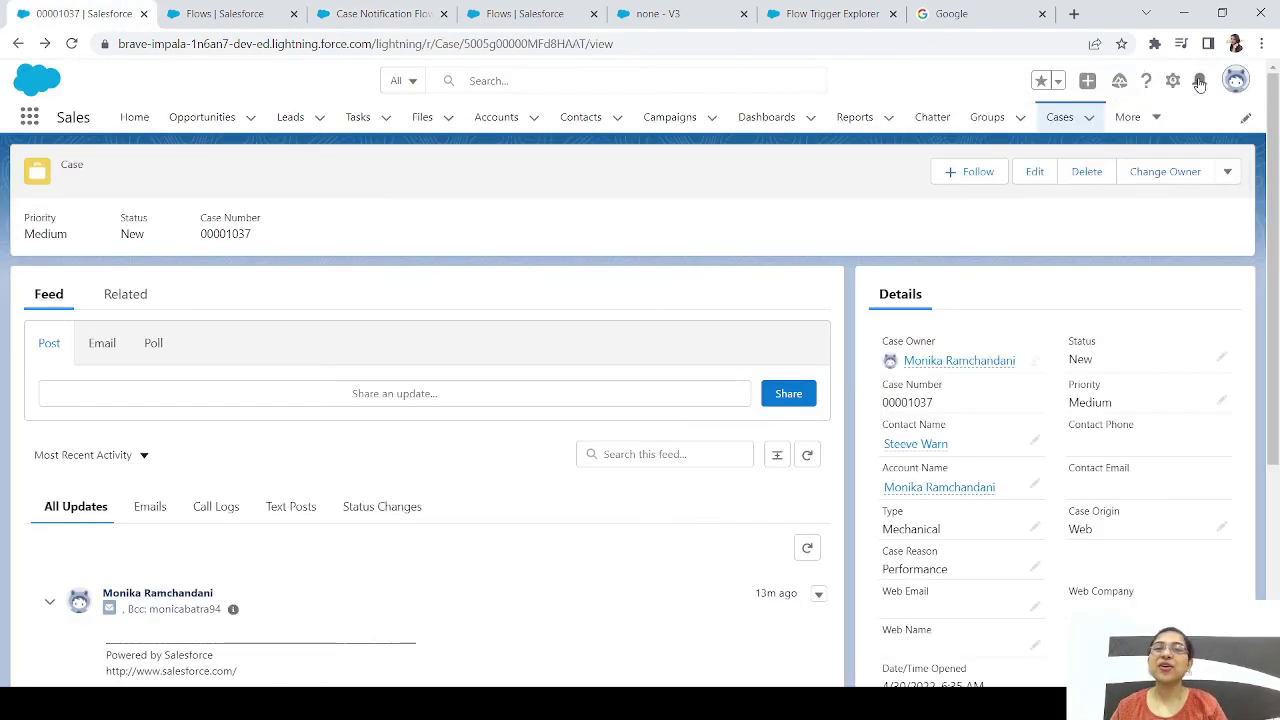